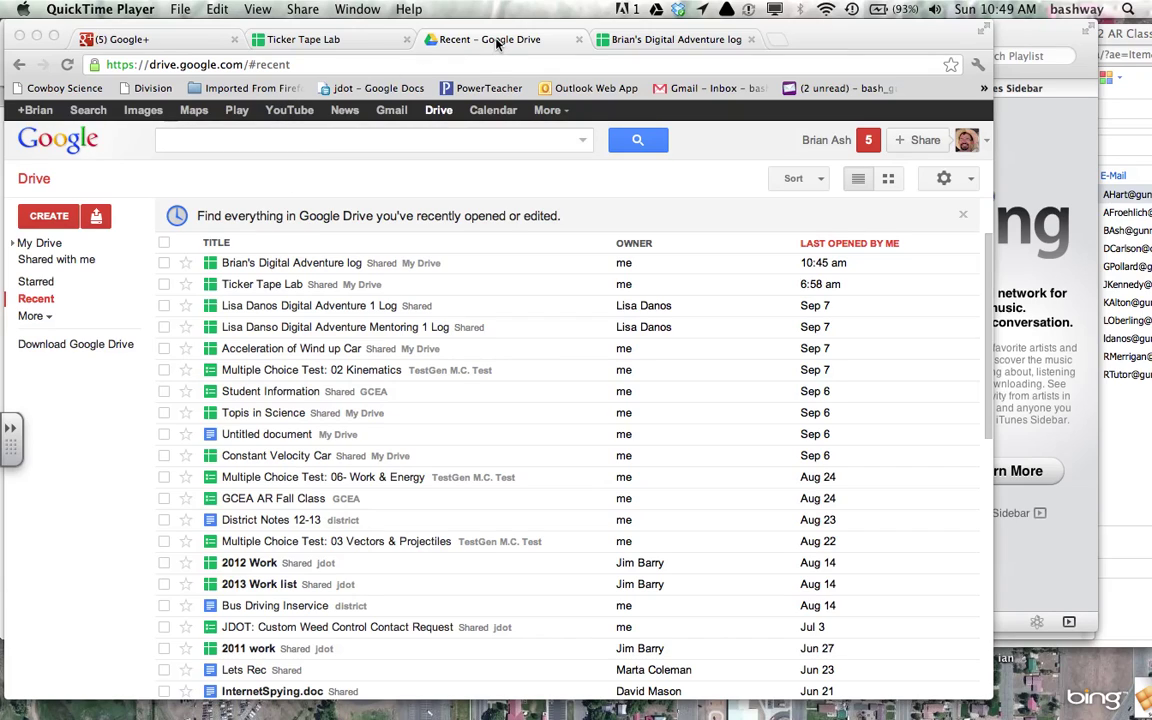
Create a new blank spreadsheet from the CREATE menu.
left_click(55, 220)
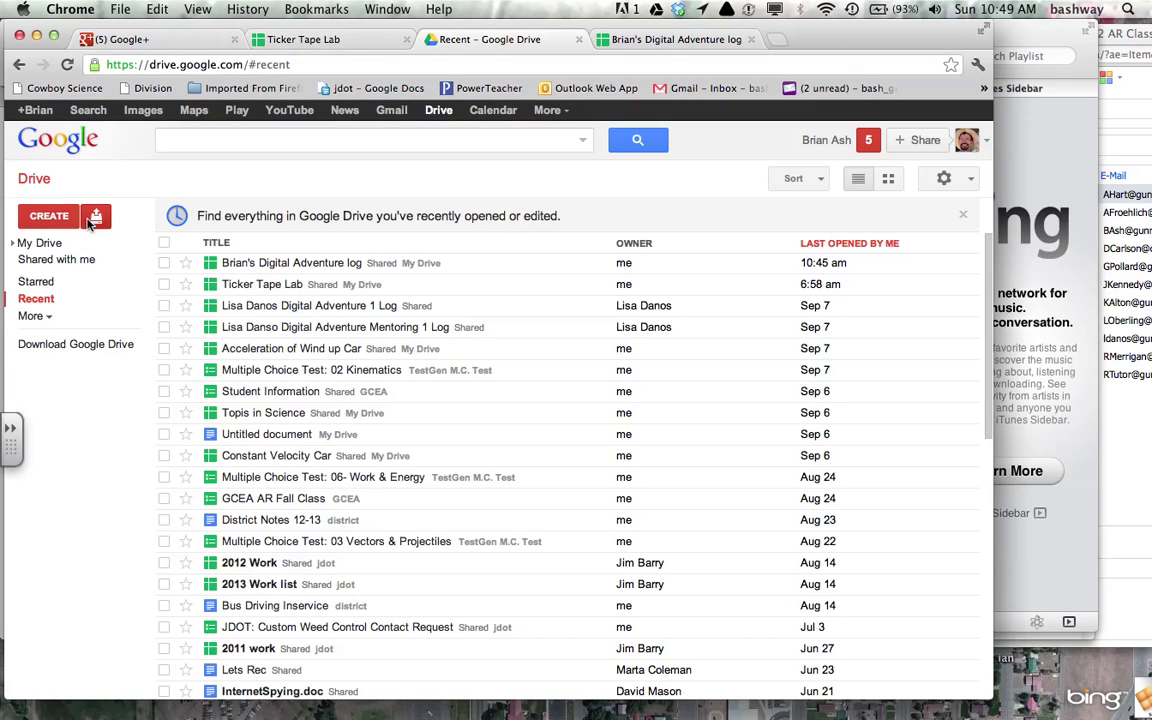
left_click(96, 221)
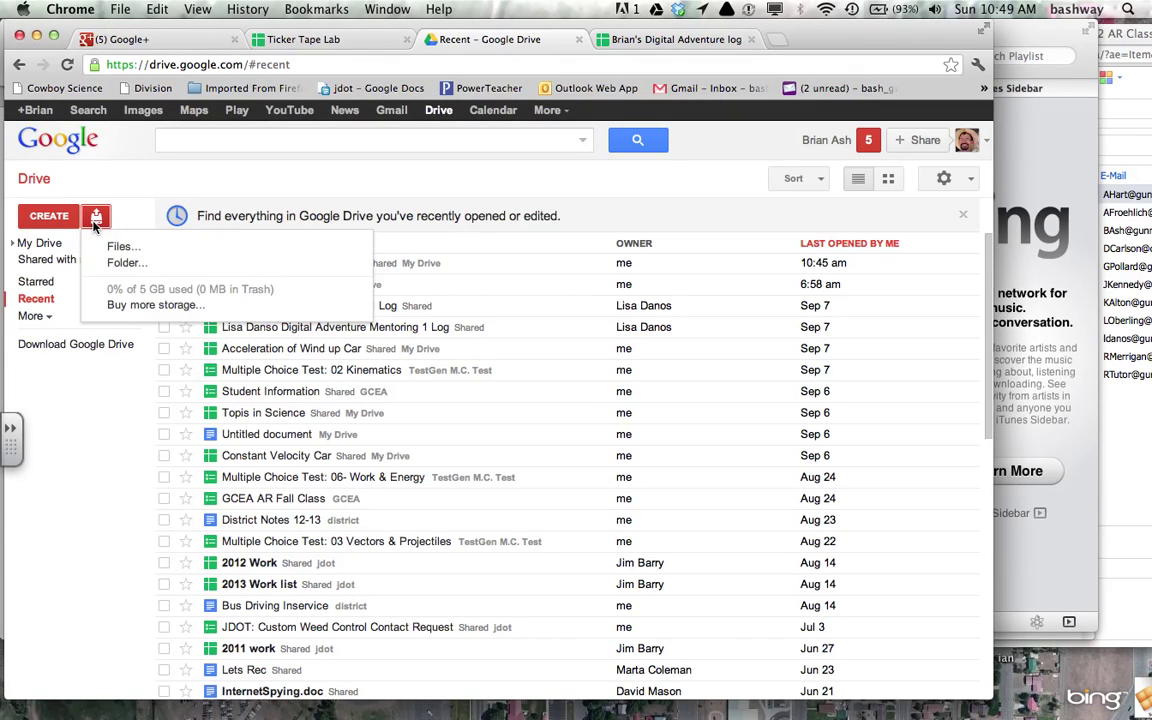
left_click(49, 218)
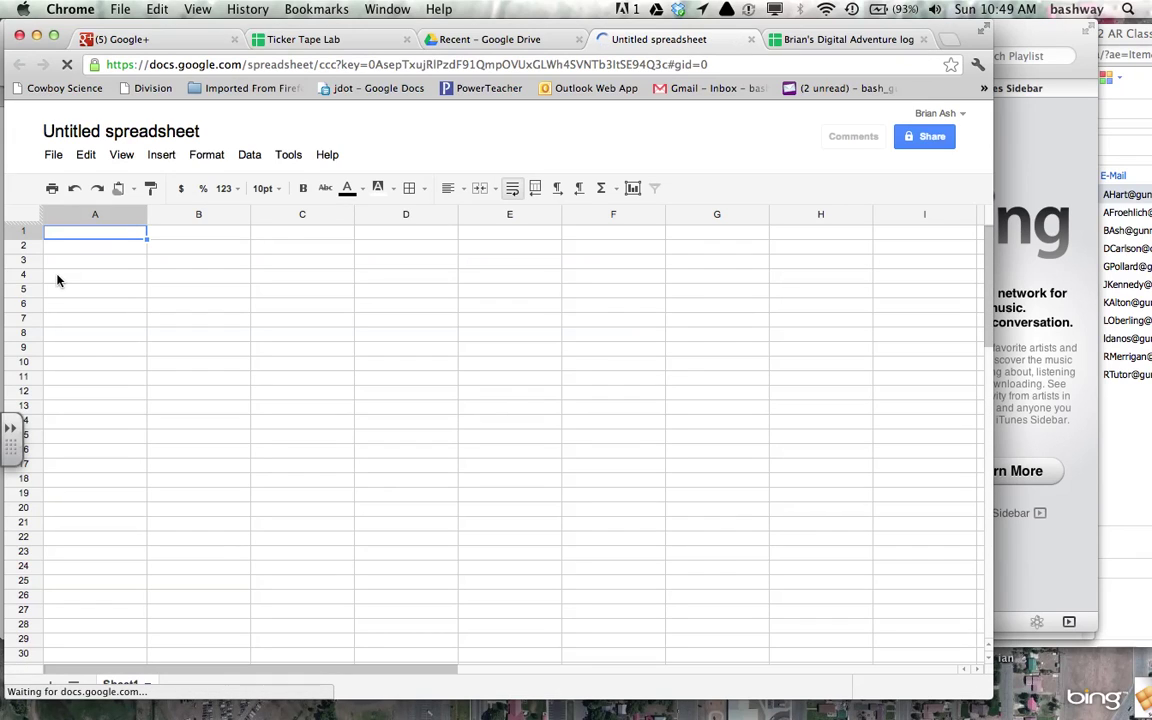
Rename the untitled spreadsheet to 'Google Tutorial on Making a Spreadsheet'.
left_click(103, 133)
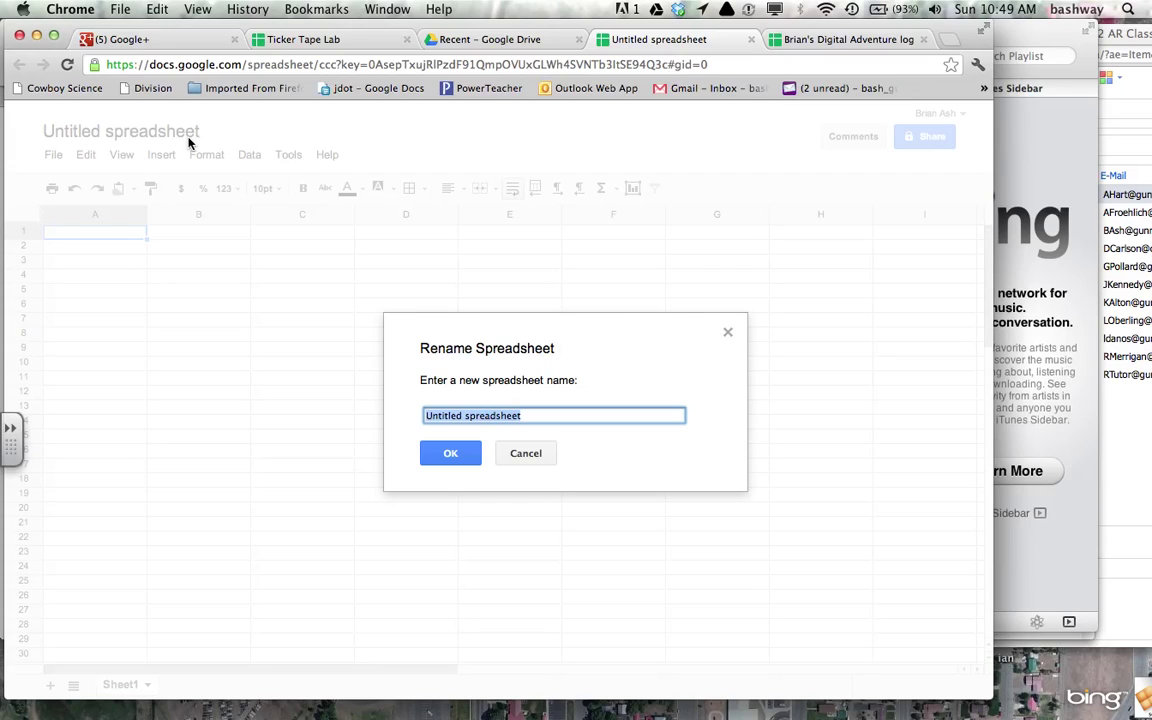
type("Tu")
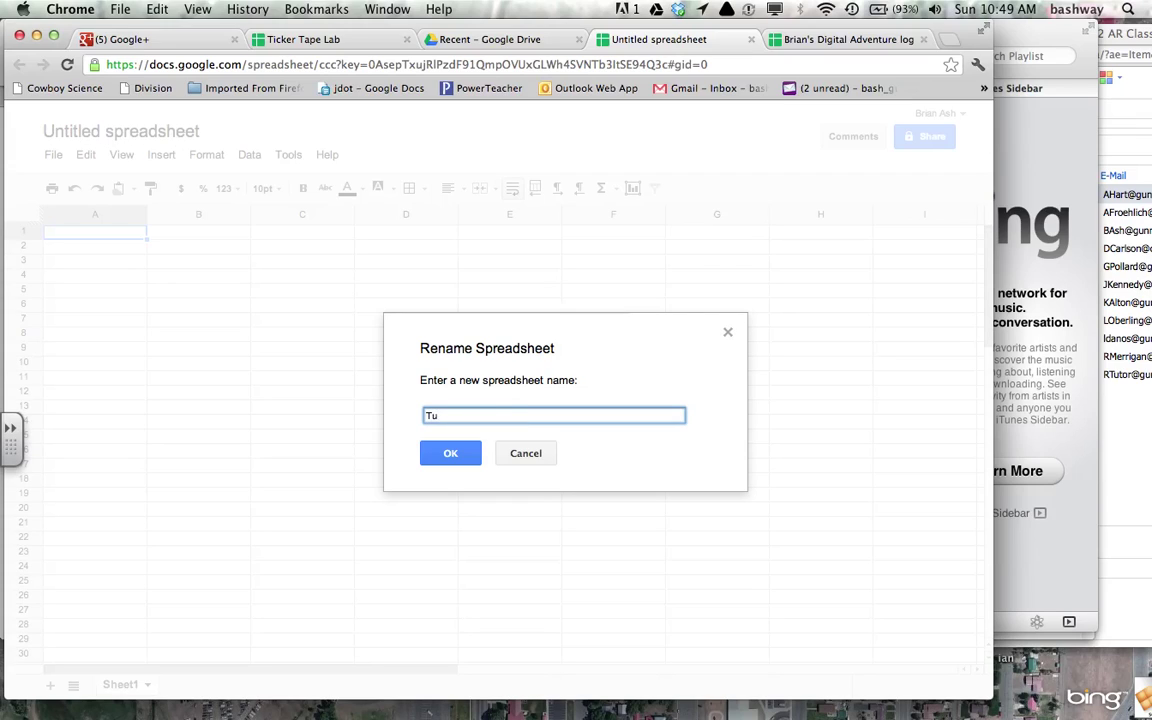
key("BackSpace")
key("BackSpace")
type("Google Tutorial on Making  a S")
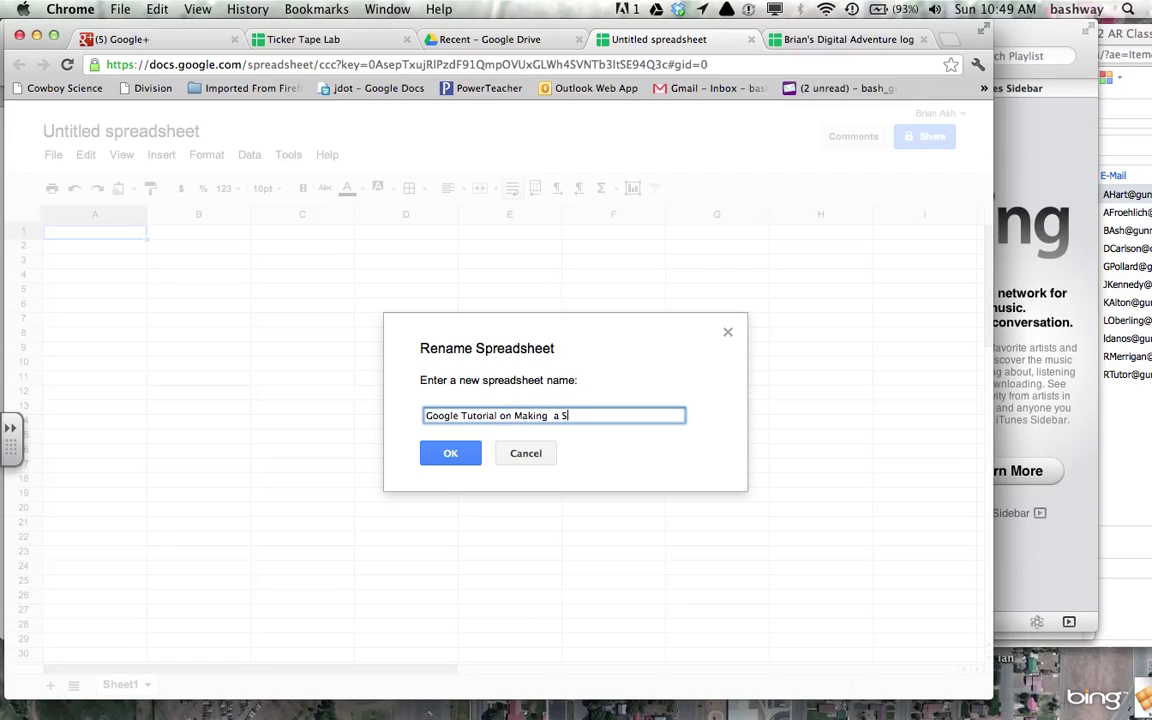
type("preadsheet")
left_click(451, 455)
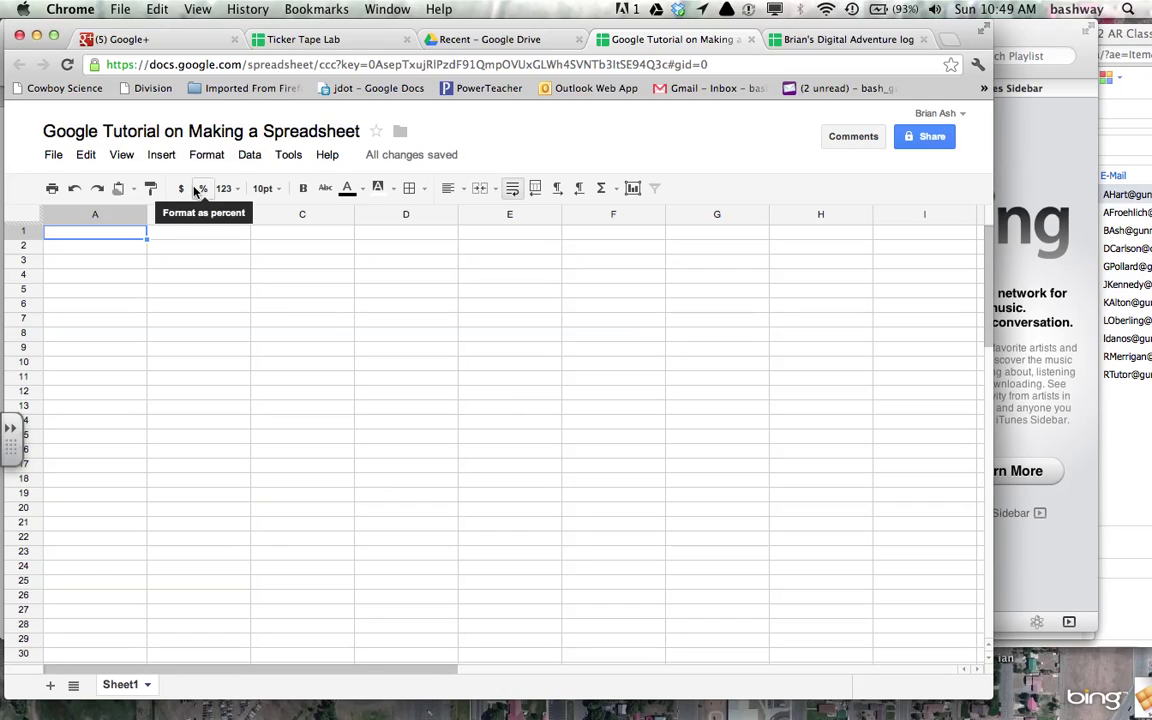
key("ctrl+super+Escape")
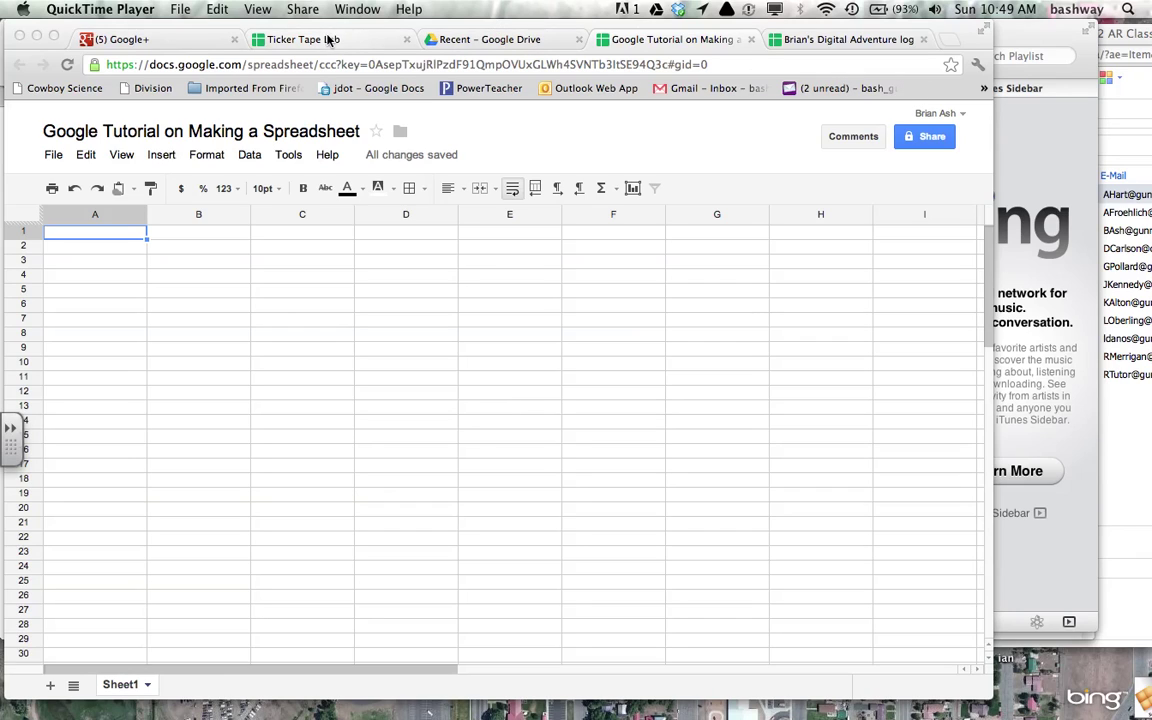
Copy A1:B6 from the Ticker Tape Lab spreadsheet and paste it into A1 of the tutorial sheet.
left_click(330, 39)
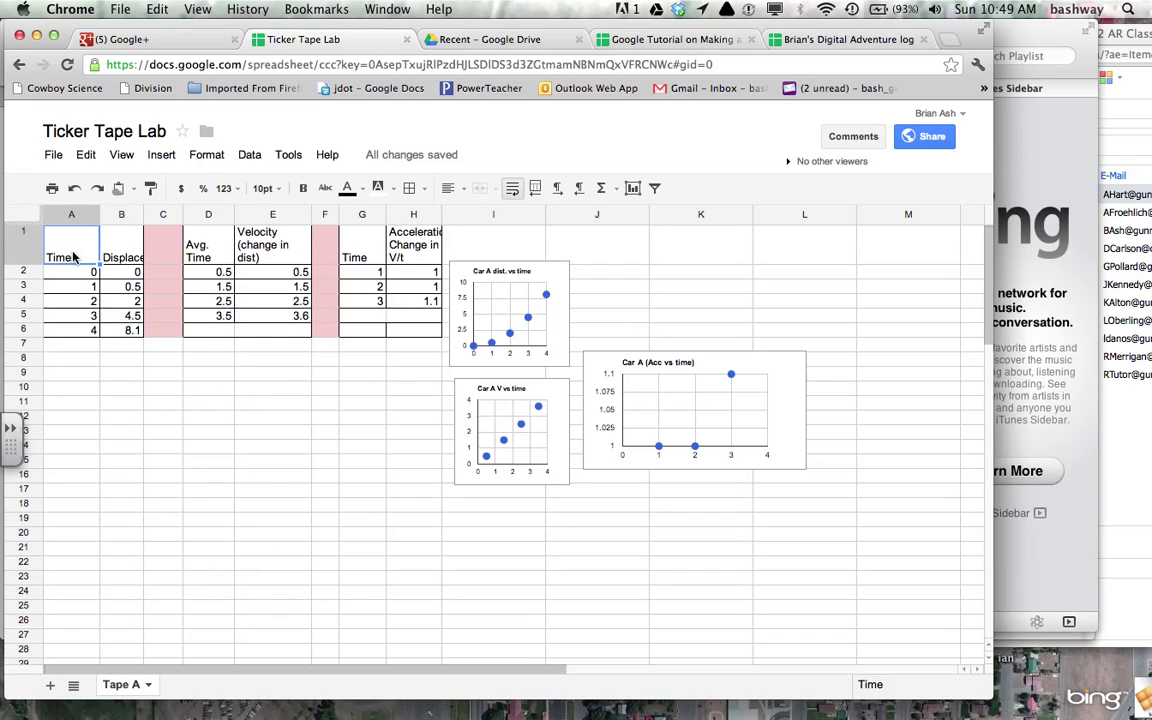
left_click(118, 329)
left_click(82, 246)
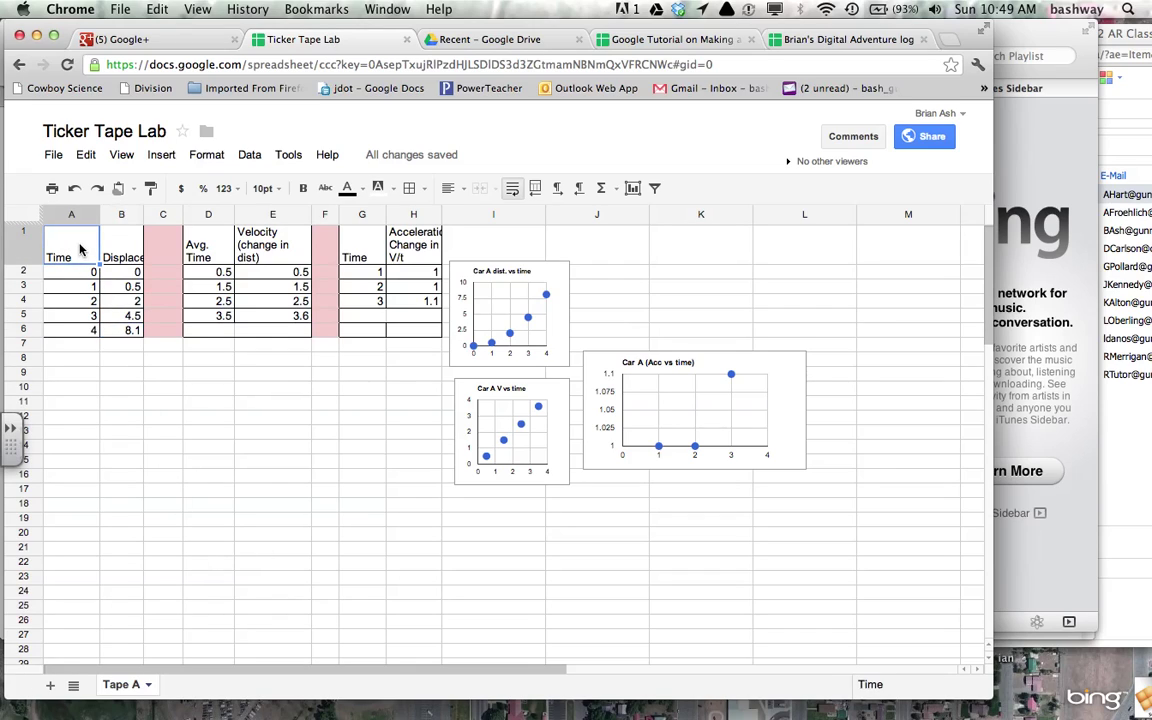
left_click(136, 336, "shift")
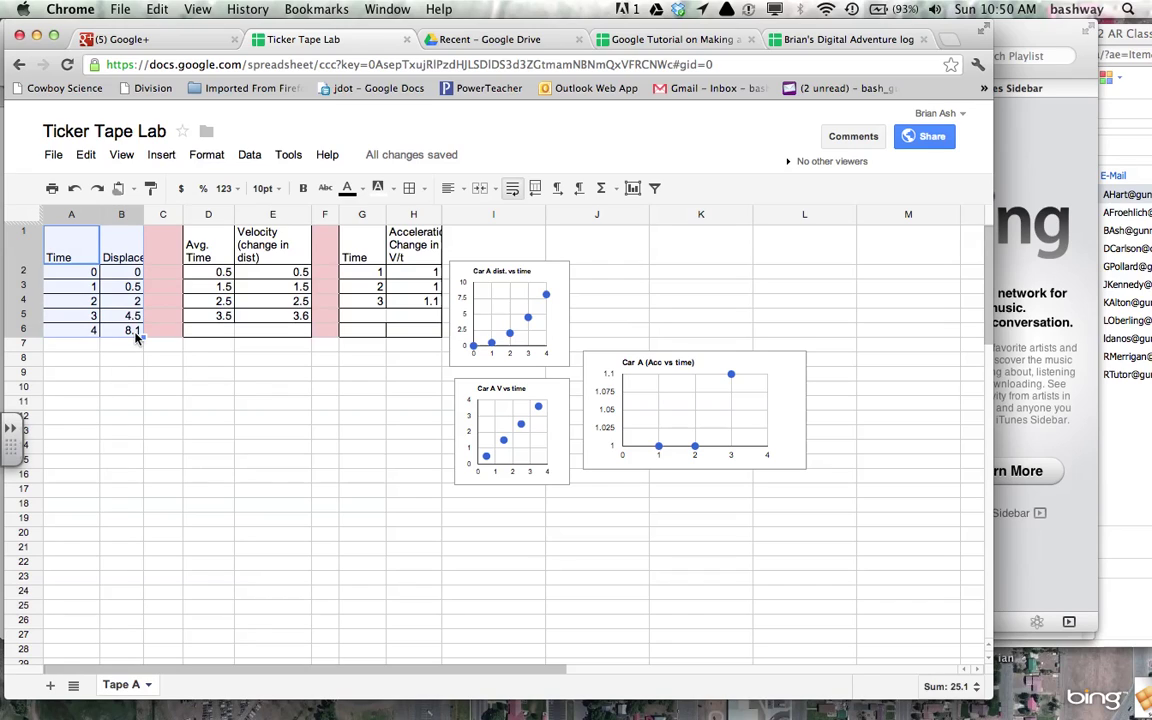
key("super+c")
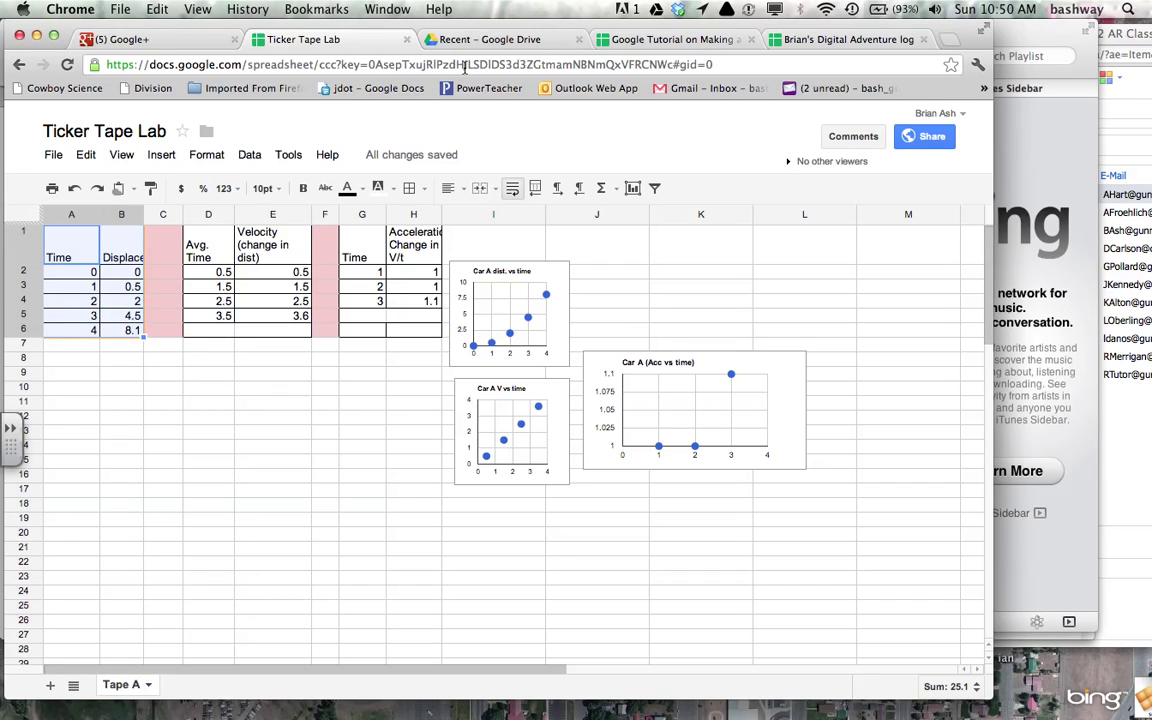
left_click(619, 42)
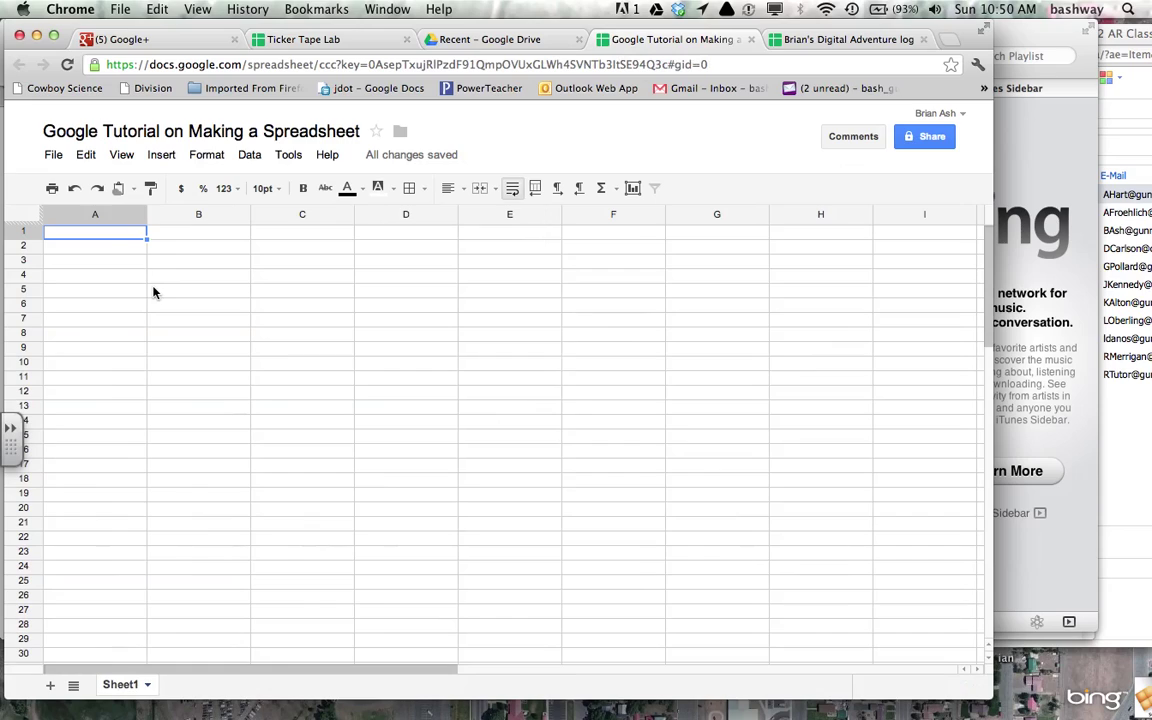
key("super+v")
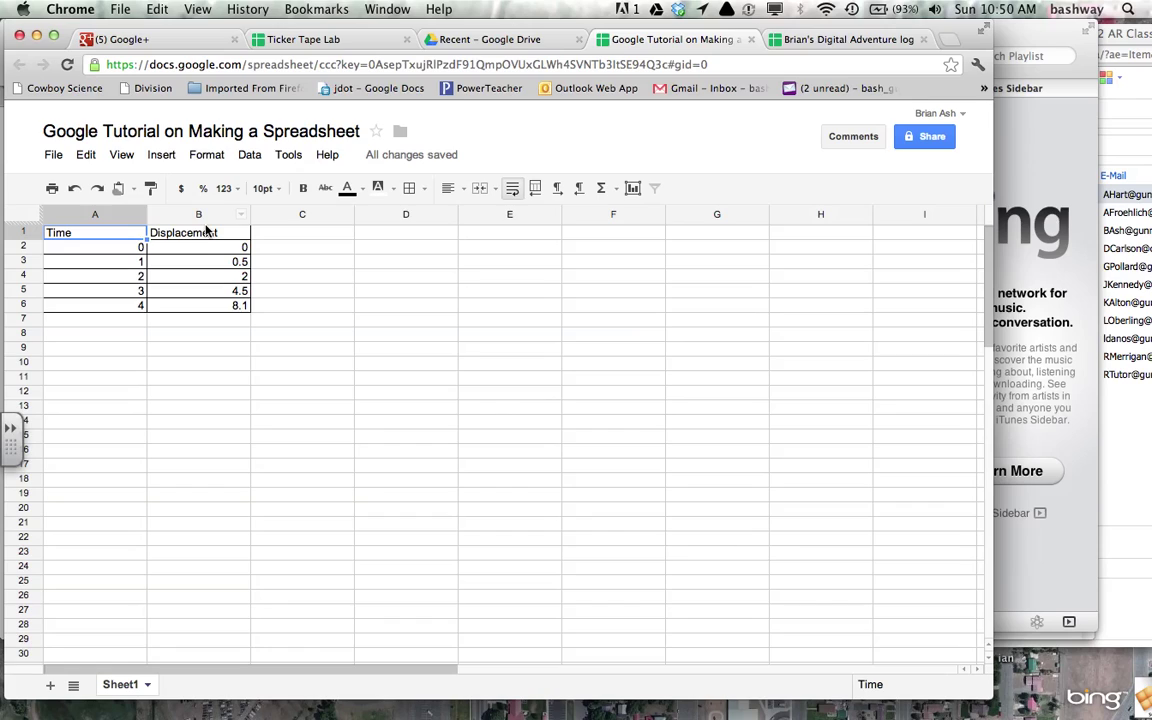
Select the table A1:B6 and clear all its existing borders.
left_click(349, 366)
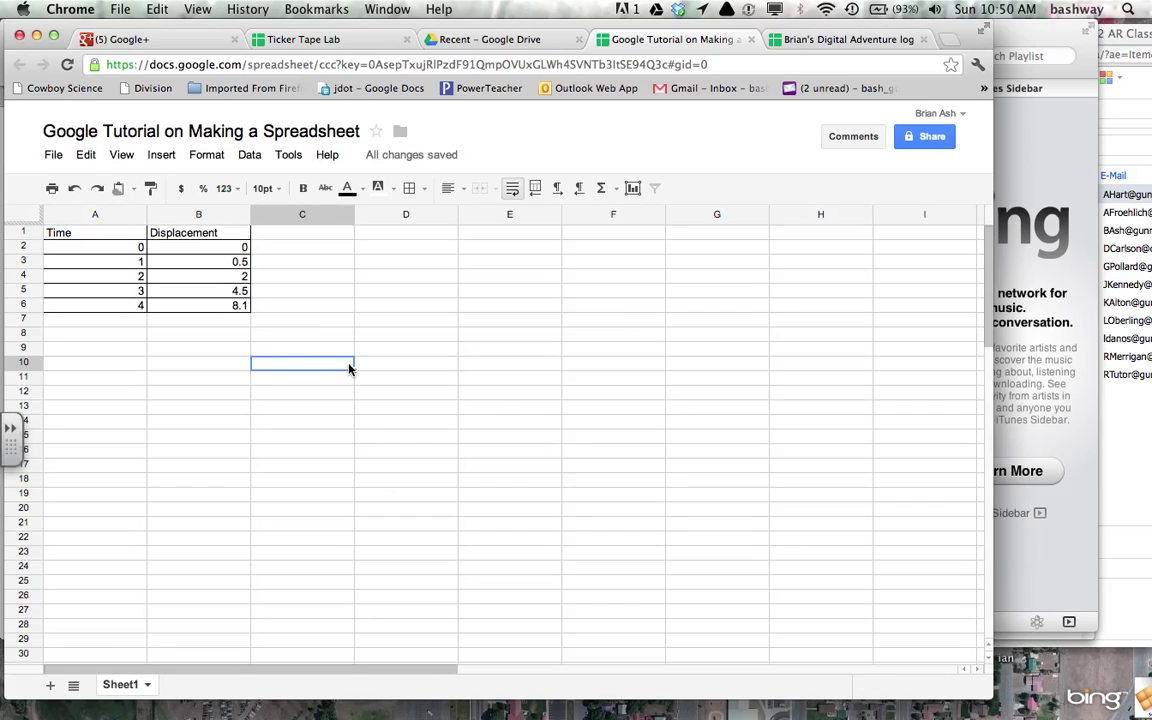
left_click(119, 238)
left_click(231, 309, "shift")
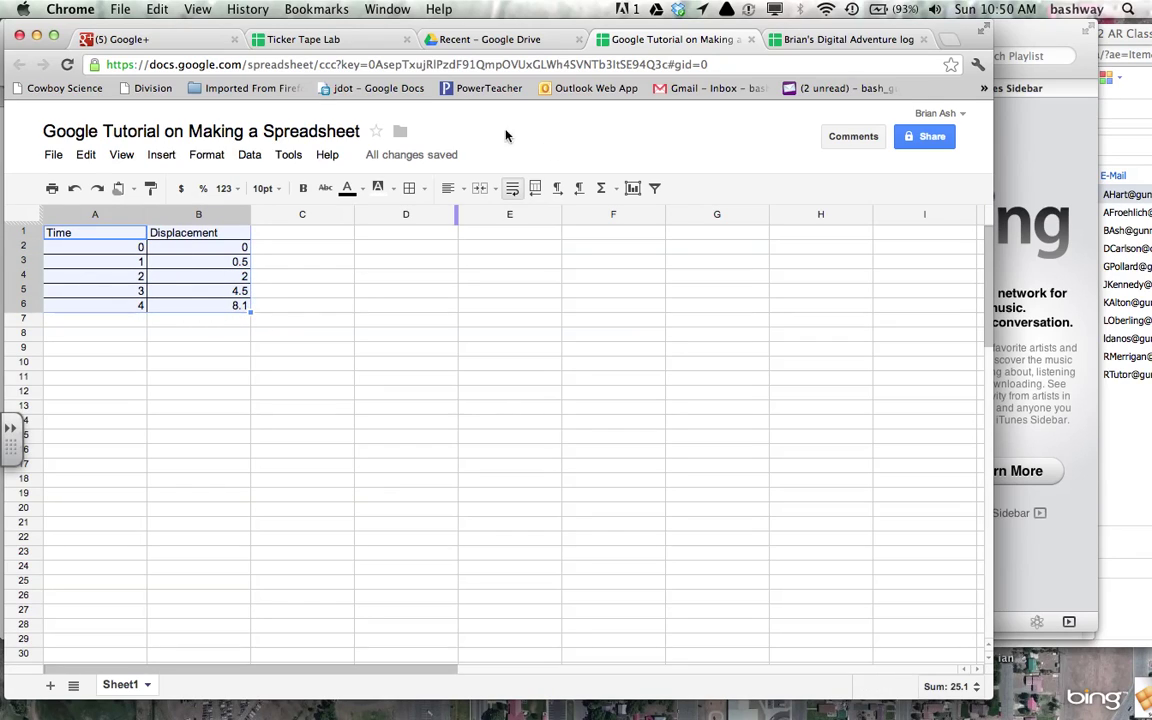
left_click(421, 195)
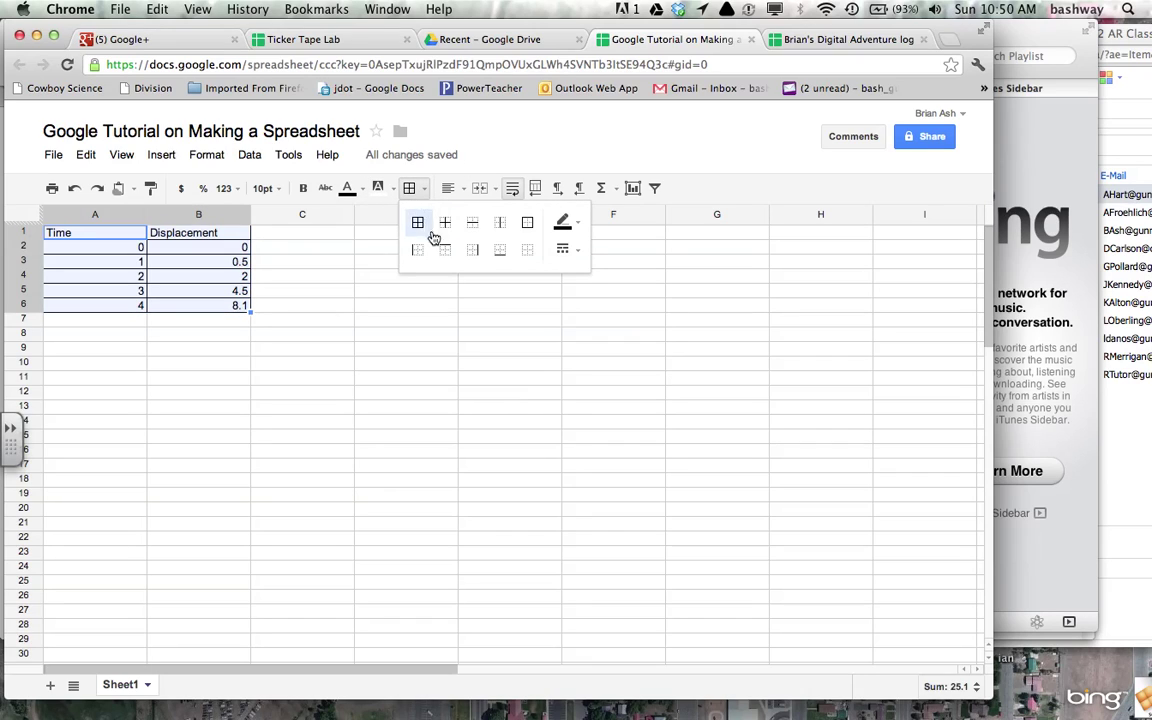
left_click(527, 248)
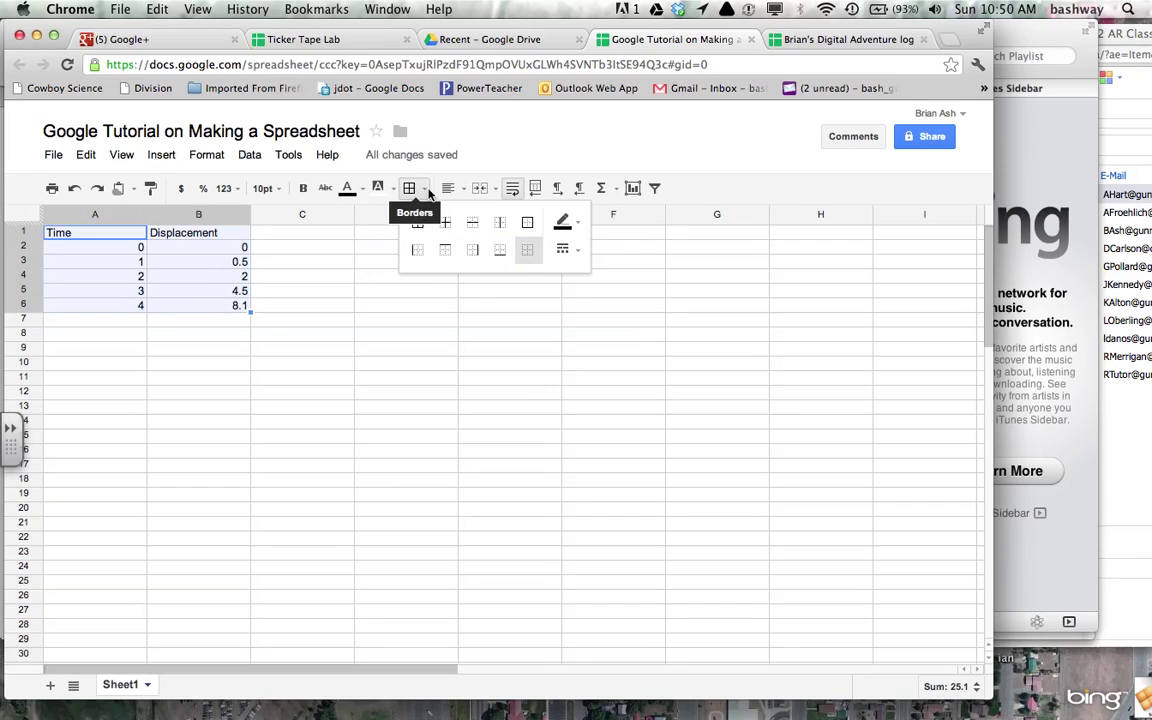
Apply All borders to every cell of A1:B6 and reselect the table.
left_click(425, 191)
left_click(424, 194)
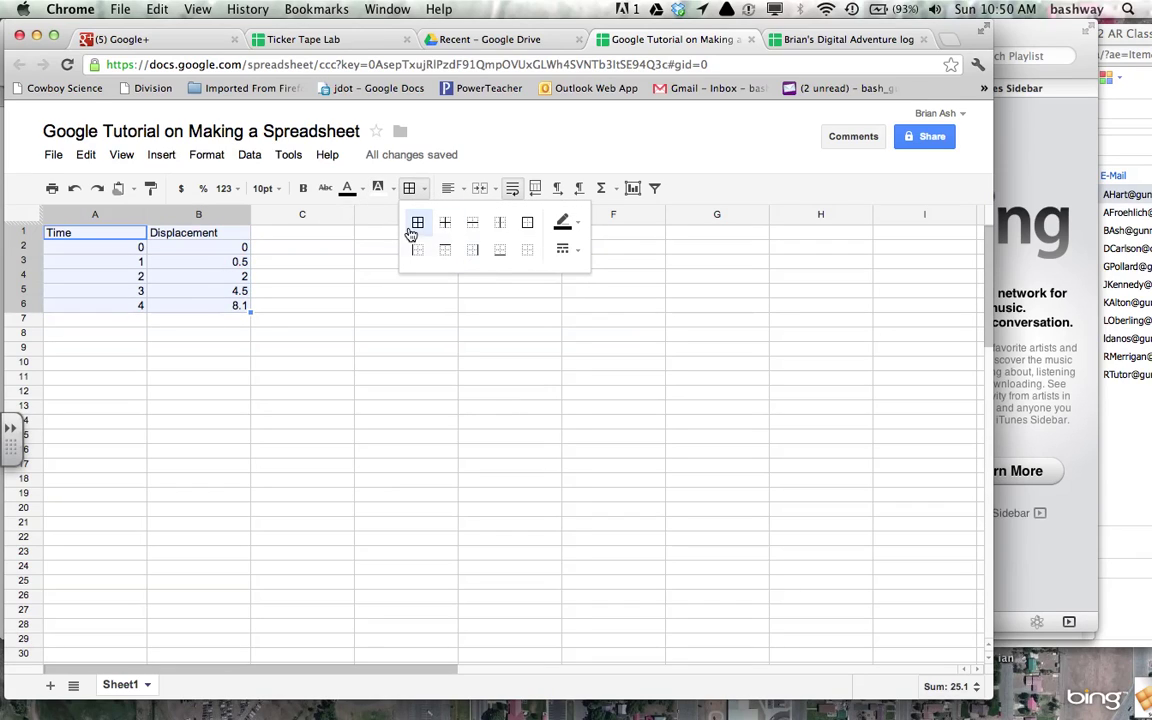
left_click(412, 229)
left_click(366, 363)
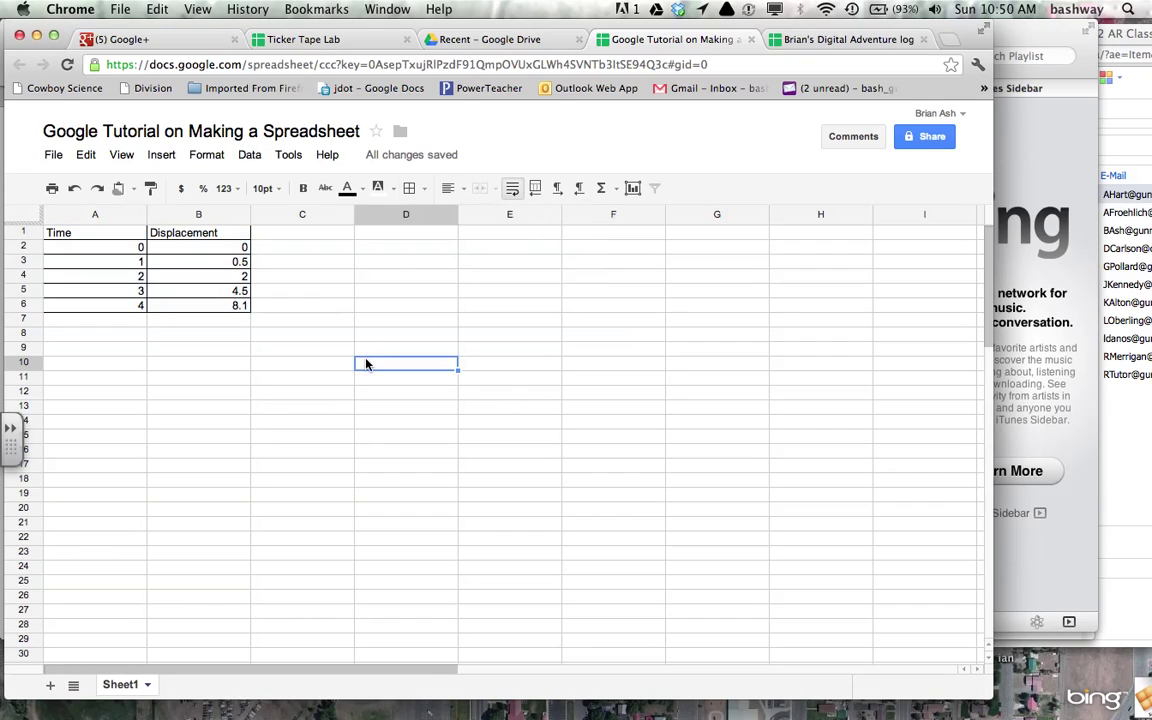
left_click(104, 229)
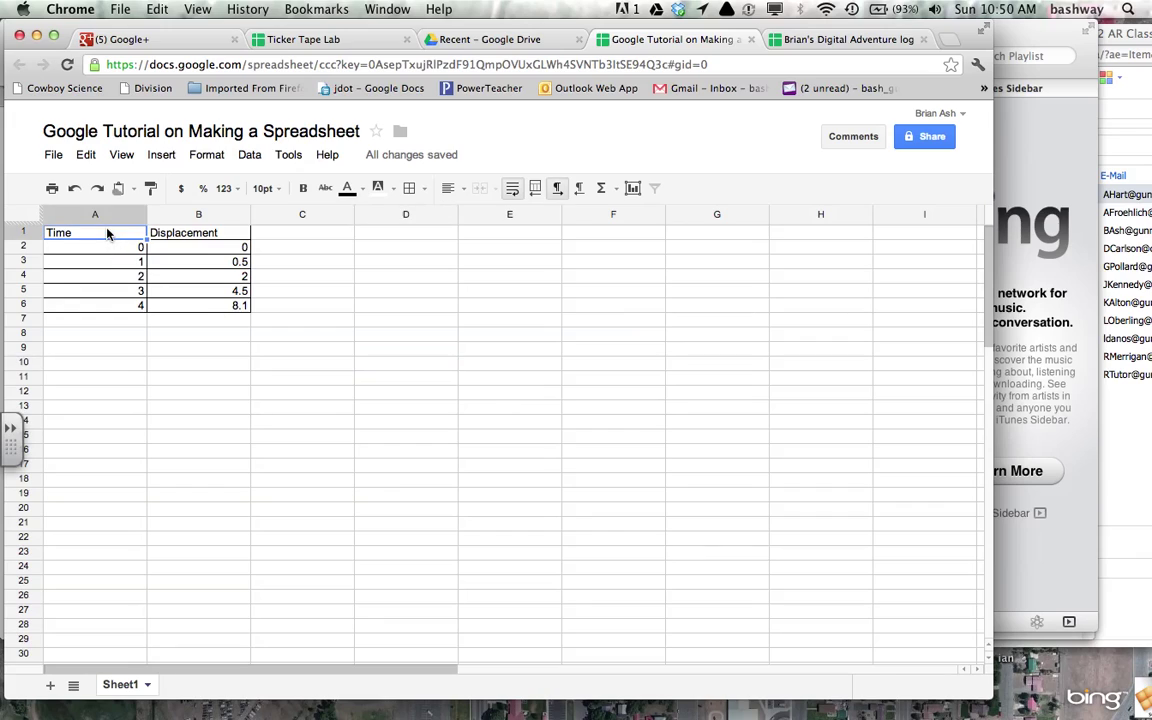
left_click(194, 308, "shift")
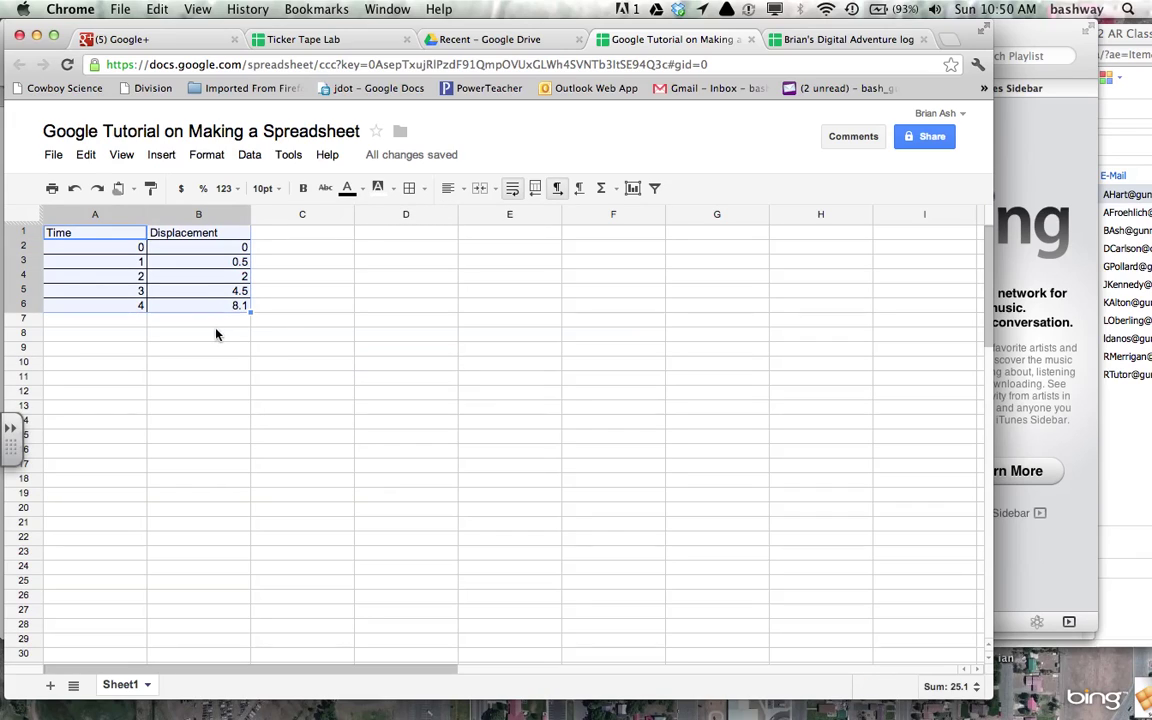
Start a chart from the table and choose the plain scatter chart type.
left_click(632, 189)
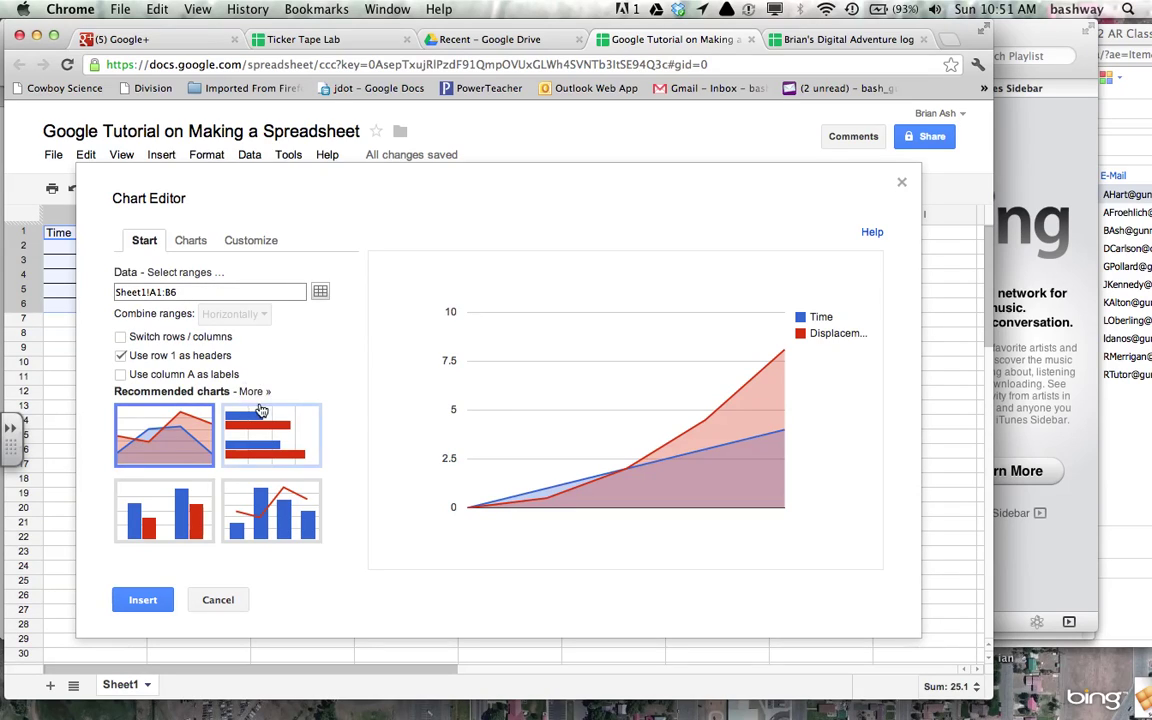
left_click(256, 398)
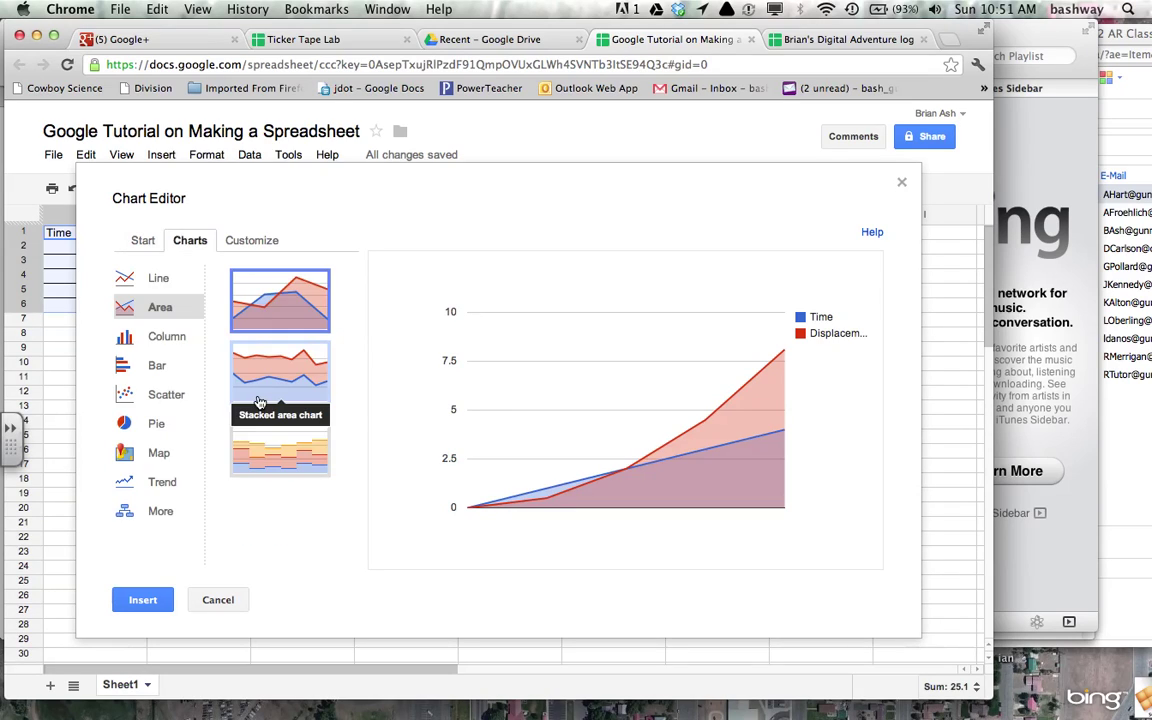
left_click(170, 400)
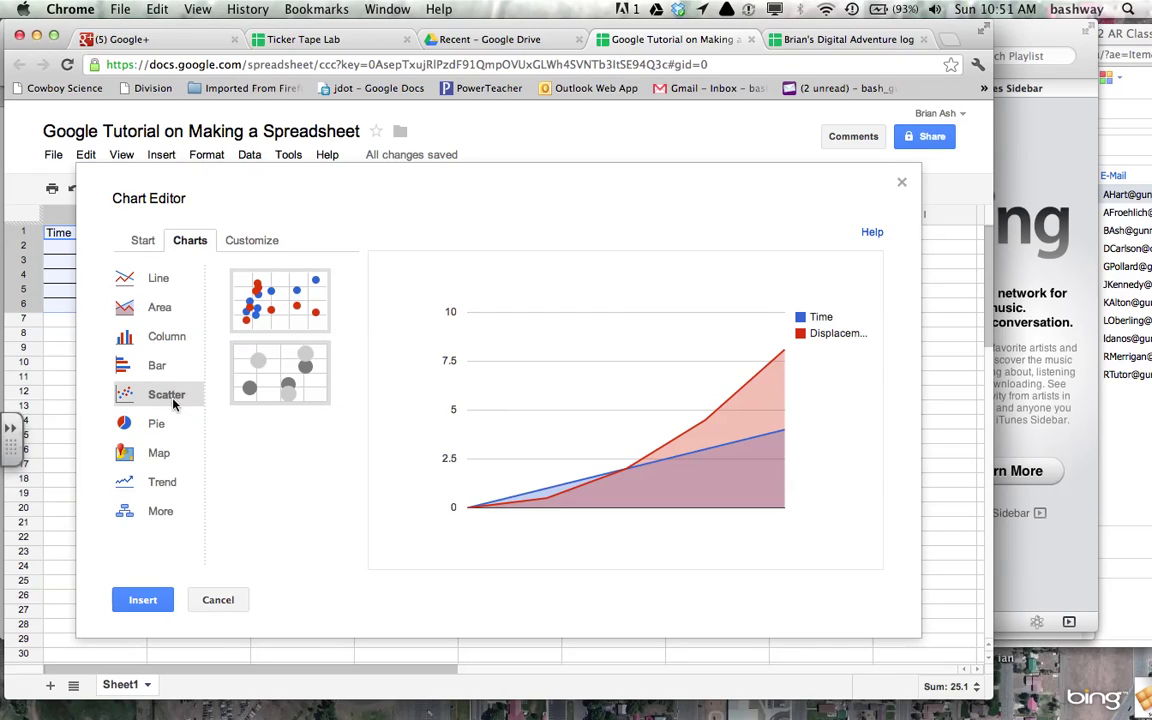
left_click(280, 294)
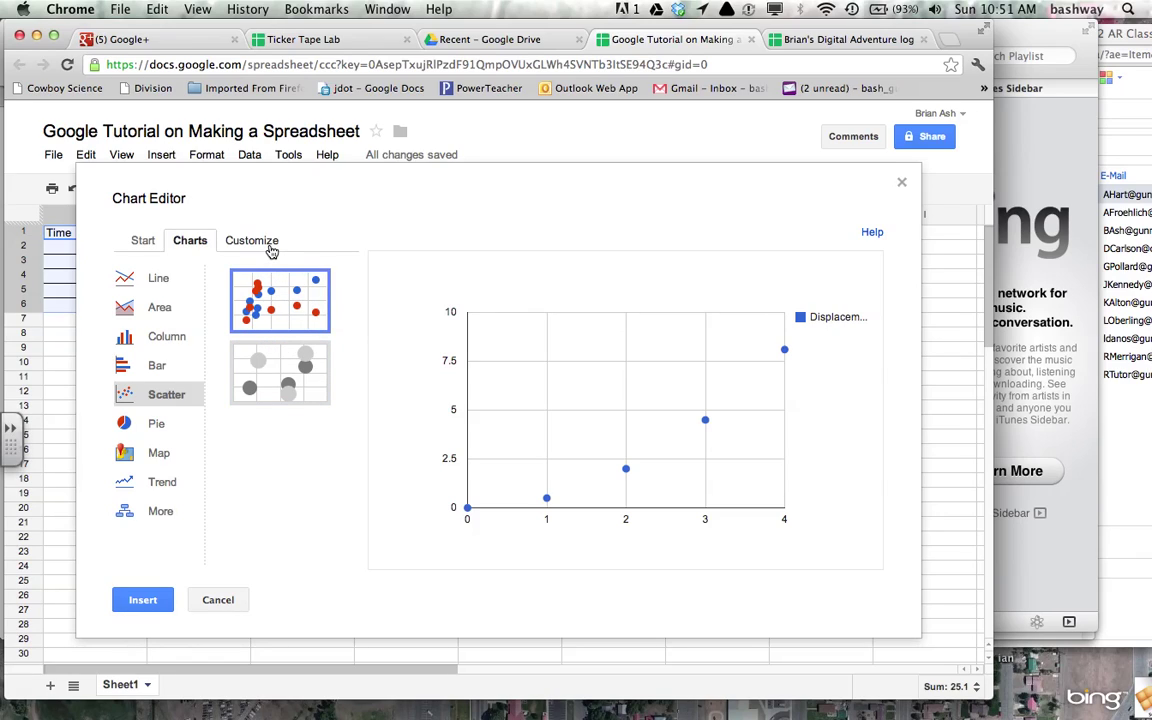
Title the chart 'Ticker Tape lab car A d vs t'.
left_click(270, 245)
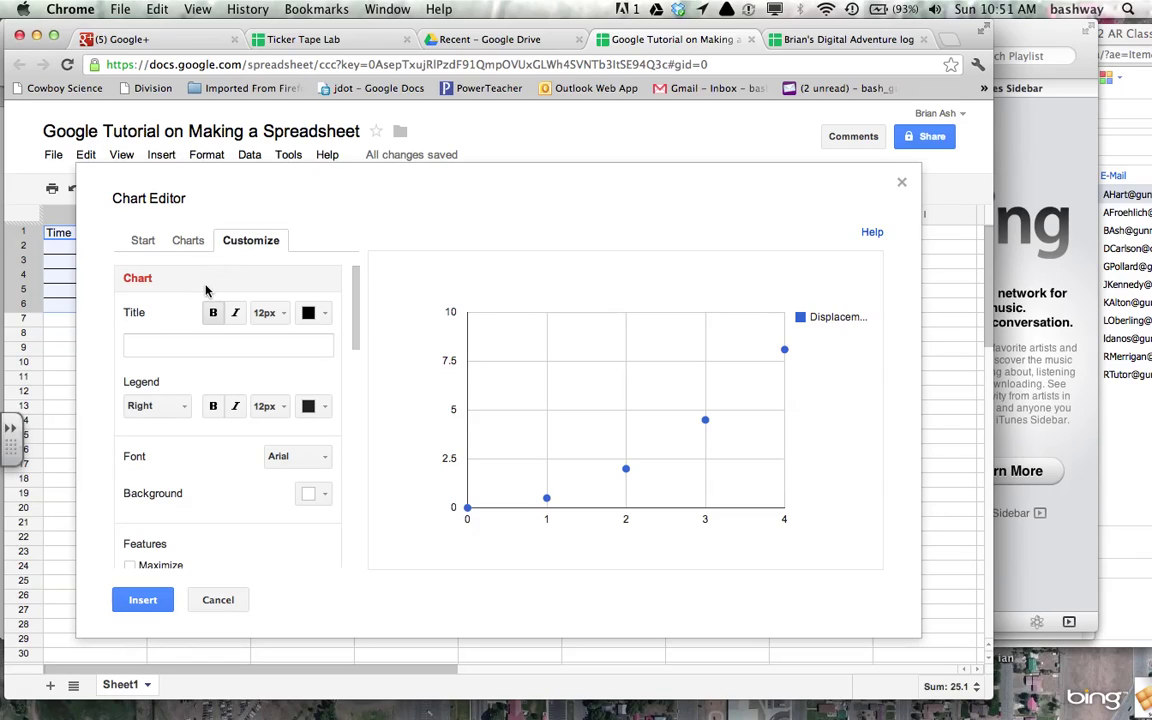
left_click(161, 348)
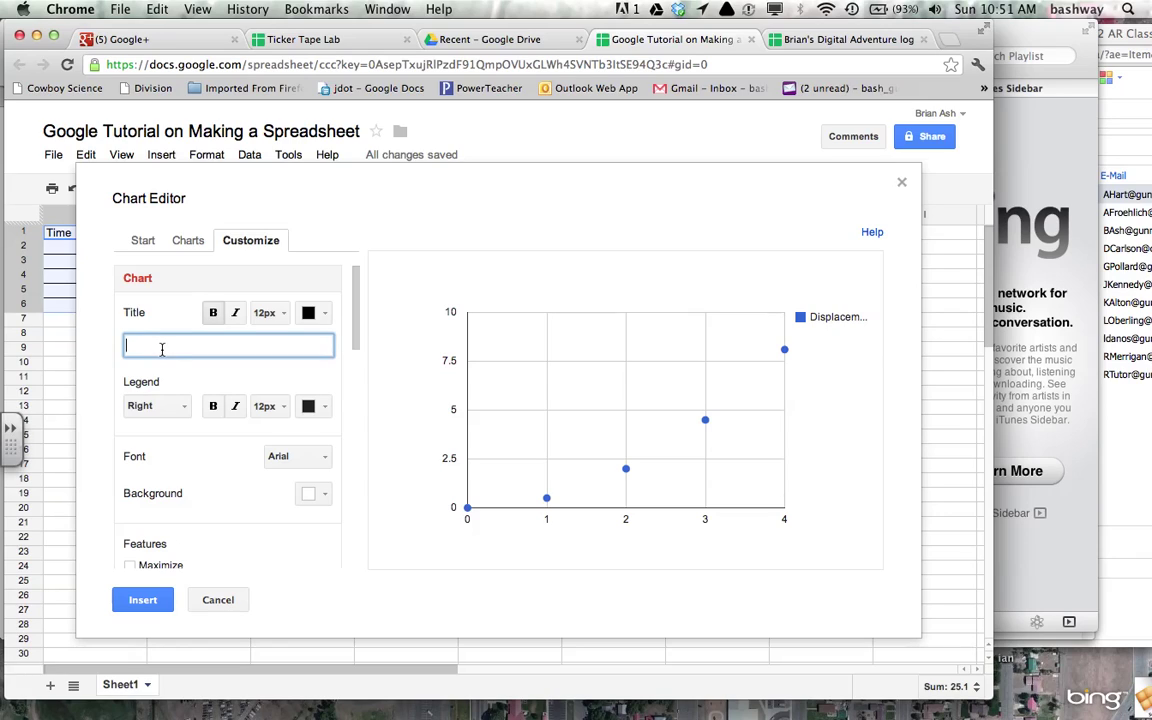
type("Ticker Tape lab car A d vs t")
scroll(252, 480, "down", 5)
scroll(252, 482, "up", 3)
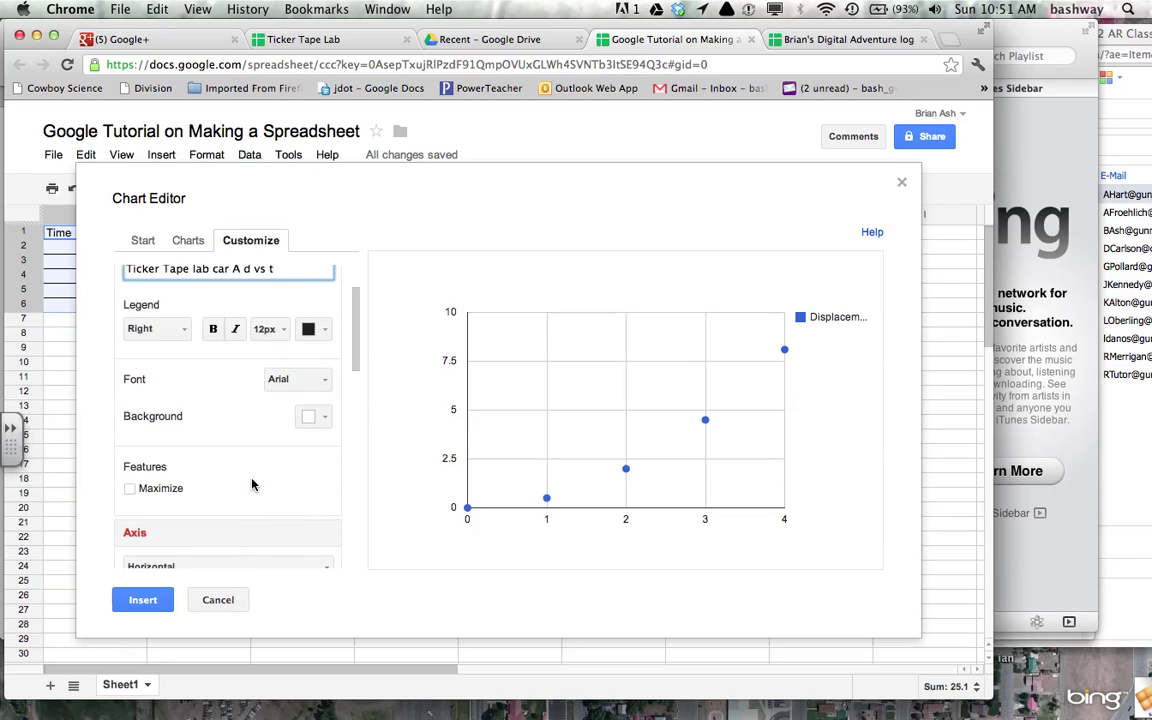
scroll(252, 484, "down", 4)
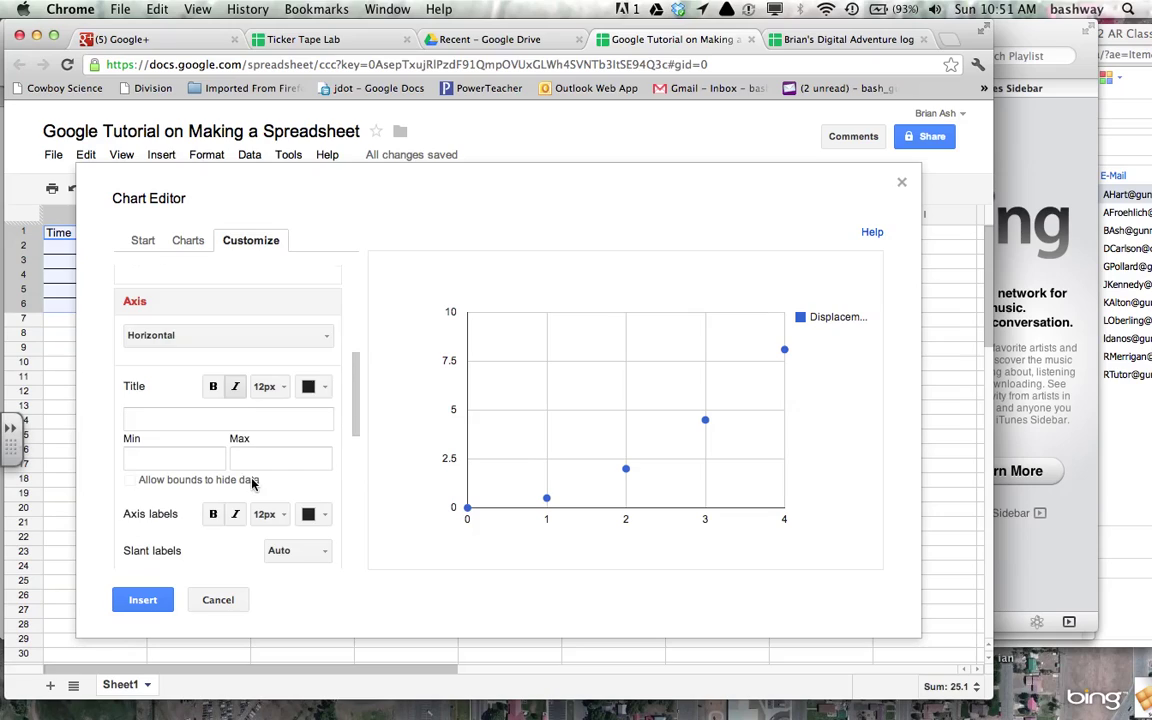
scroll(252, 484, "up", 6)
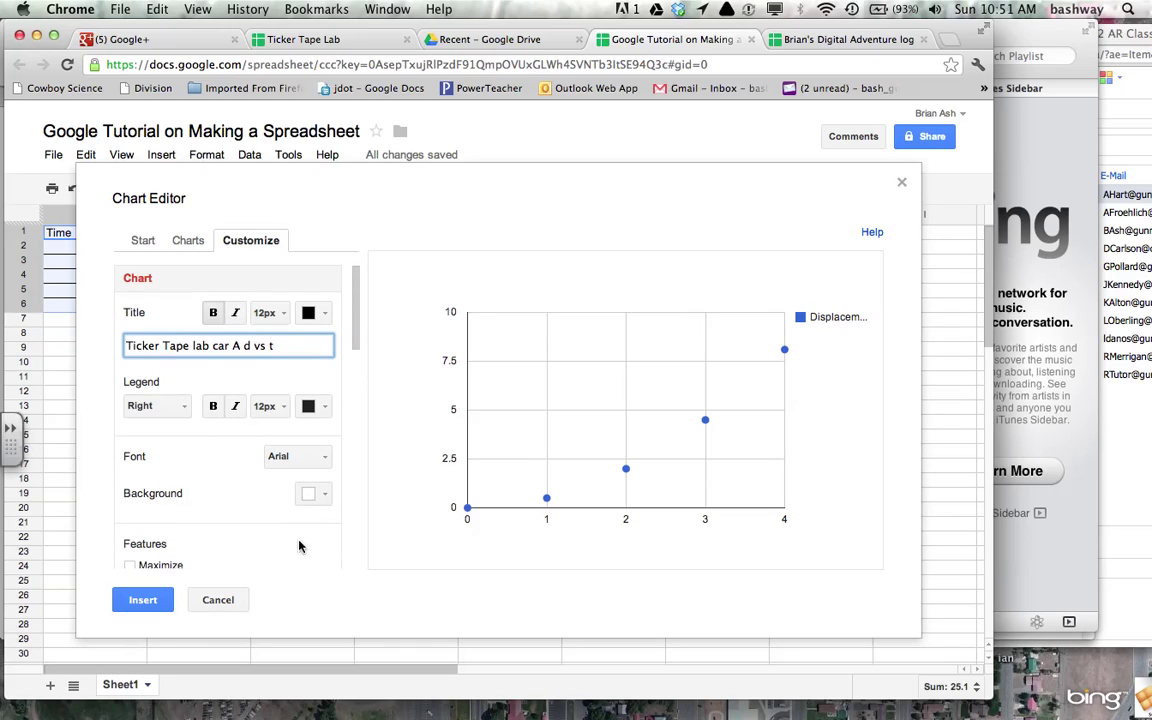
left_click(357, 341)
left_click_drag(357, 341, 355, 300)
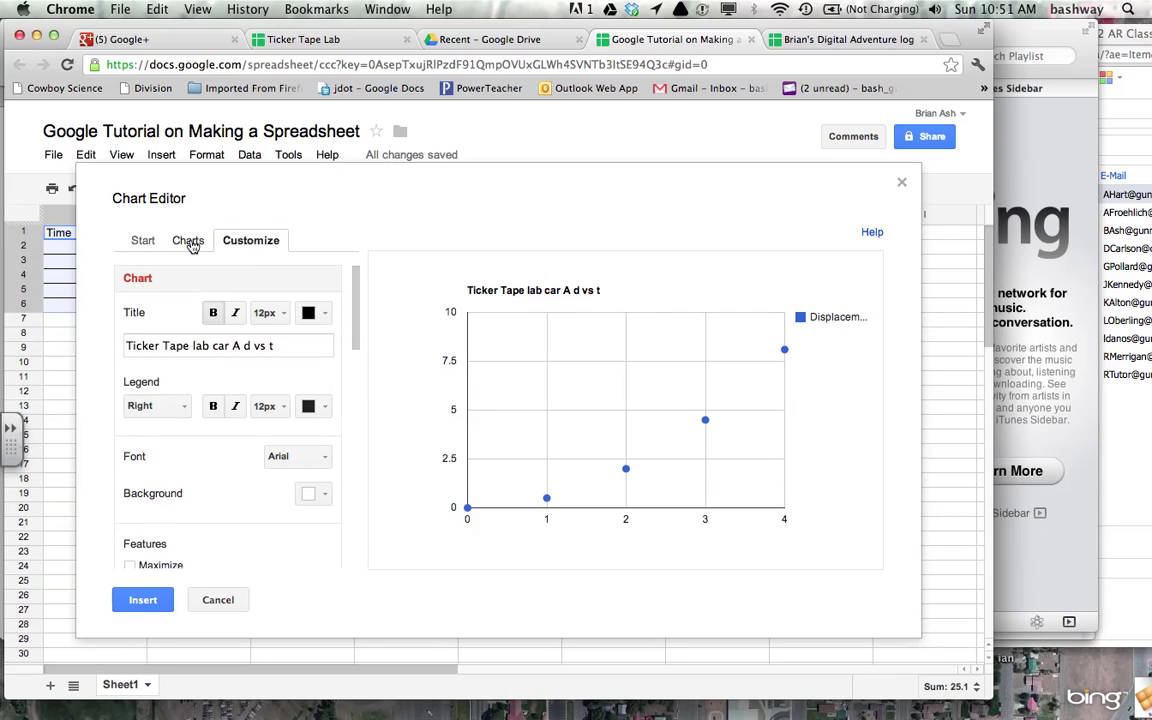
Insert the Displacement vs Time scatter chart into the sheet.
left_click(192, 245)
left_click(146, 240)
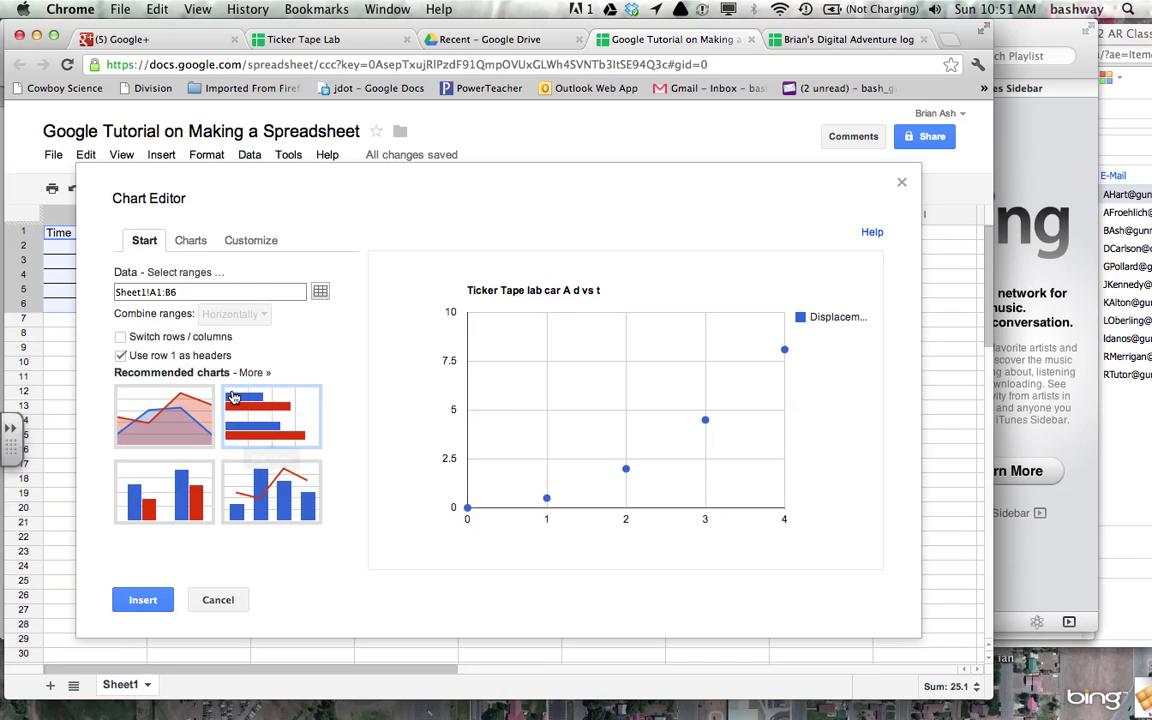
left_click(142, 599)
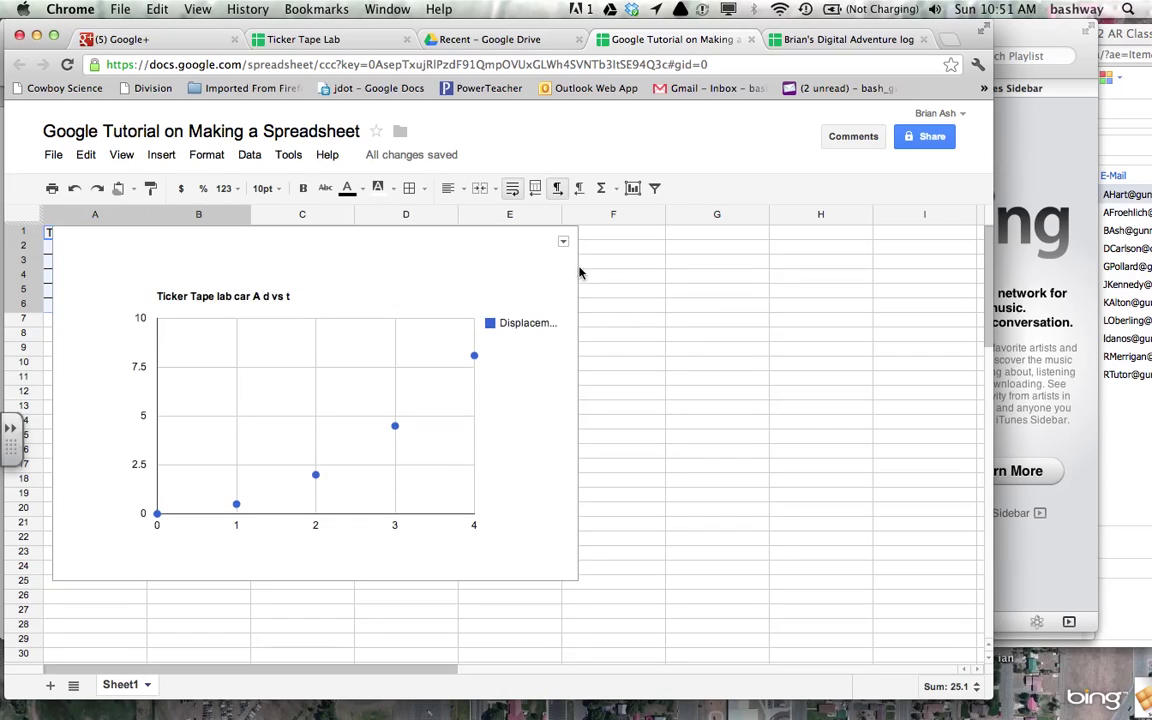
left_click(660, 262)
Move the scatter chart to the right of the data table.
left_click(352, 240)
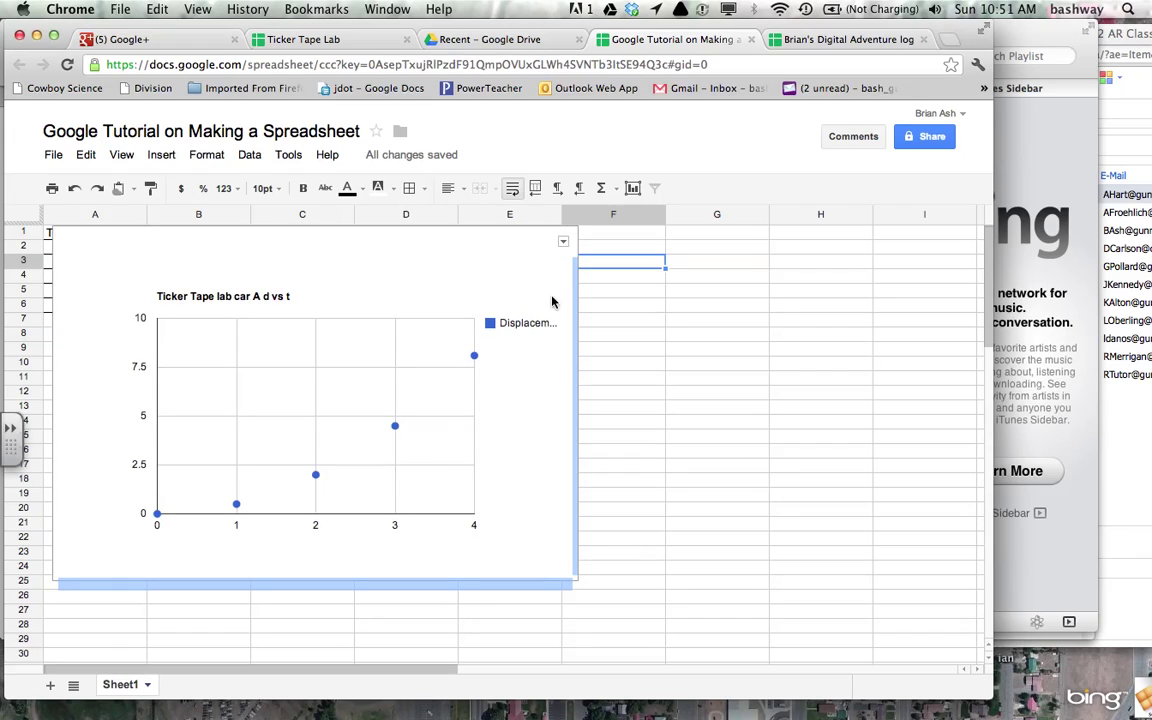
left_click_drag(435, 248, 639, 248)
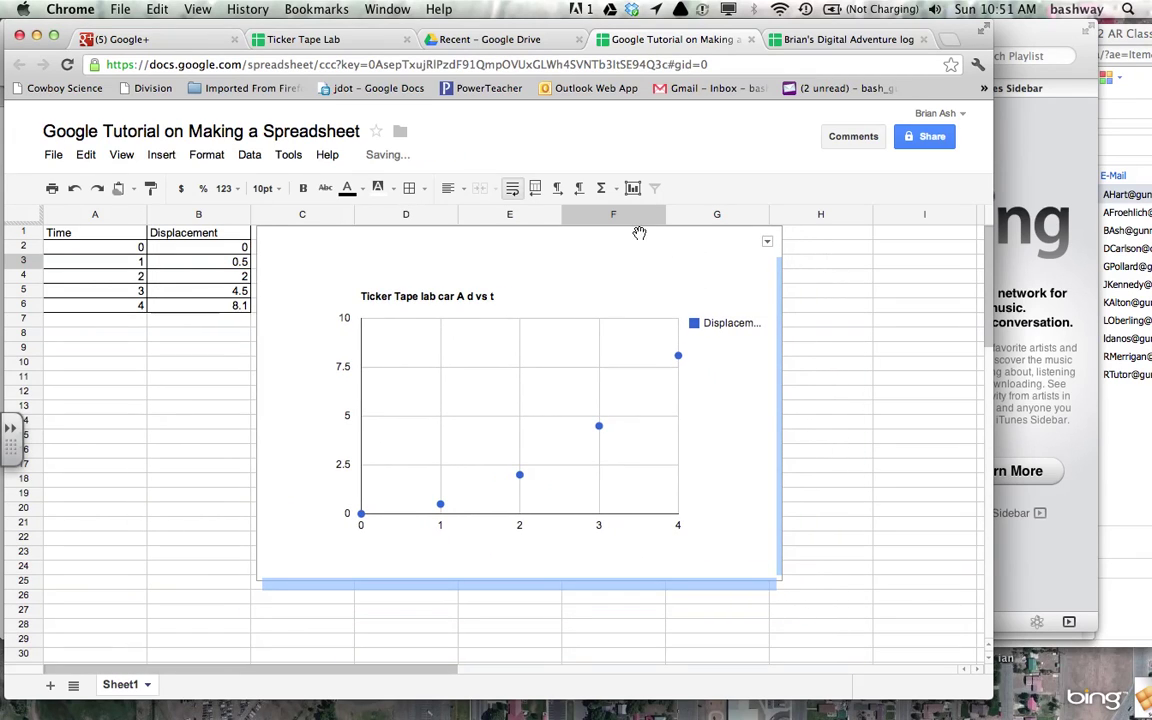
left_click(860, 398)
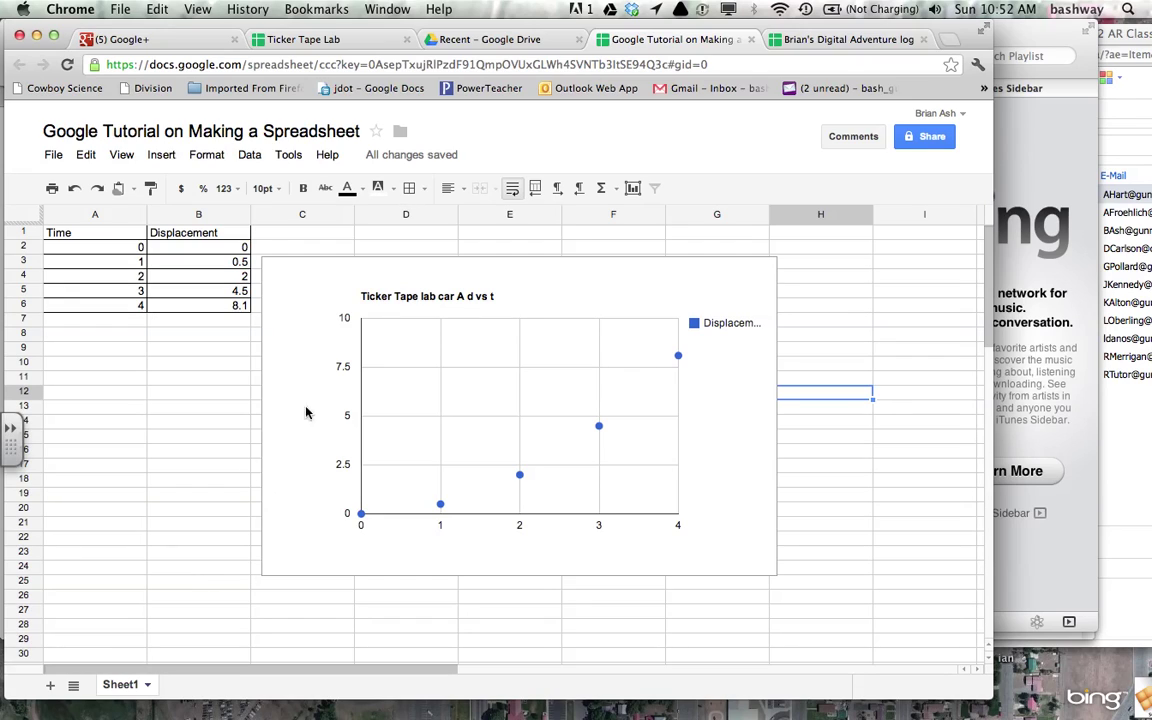
Delete the chart and narrow column C into a thin spacer.
left_click(434, 274)
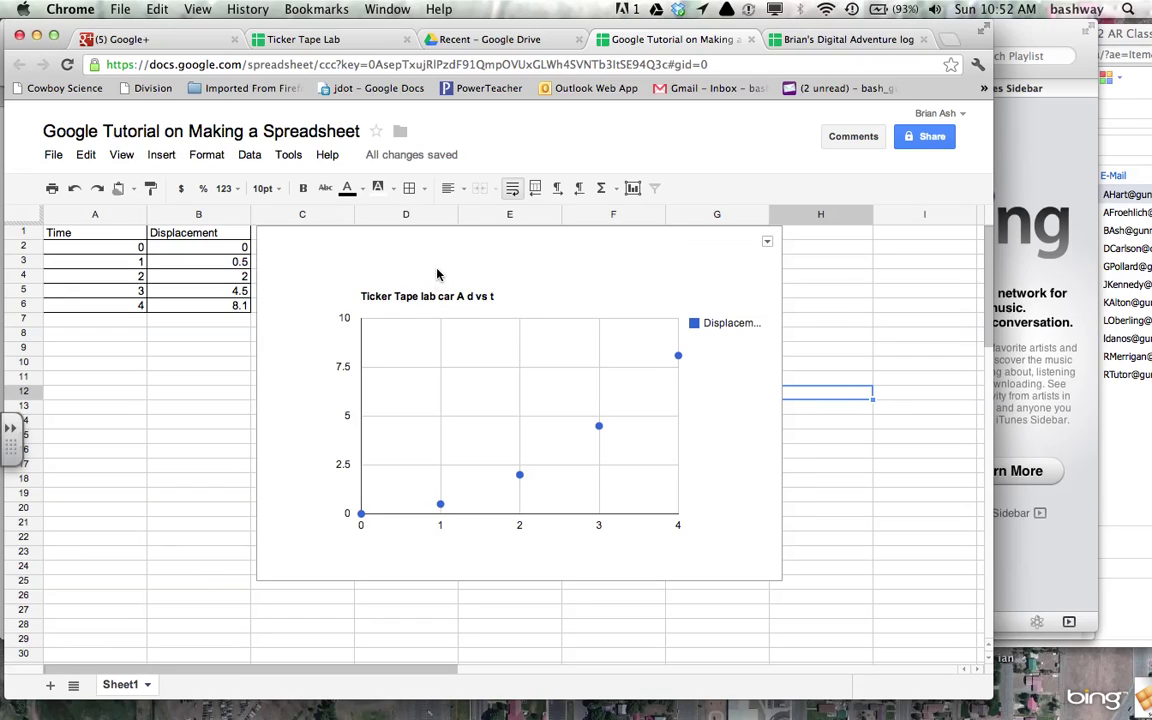
left_click(767, 242)
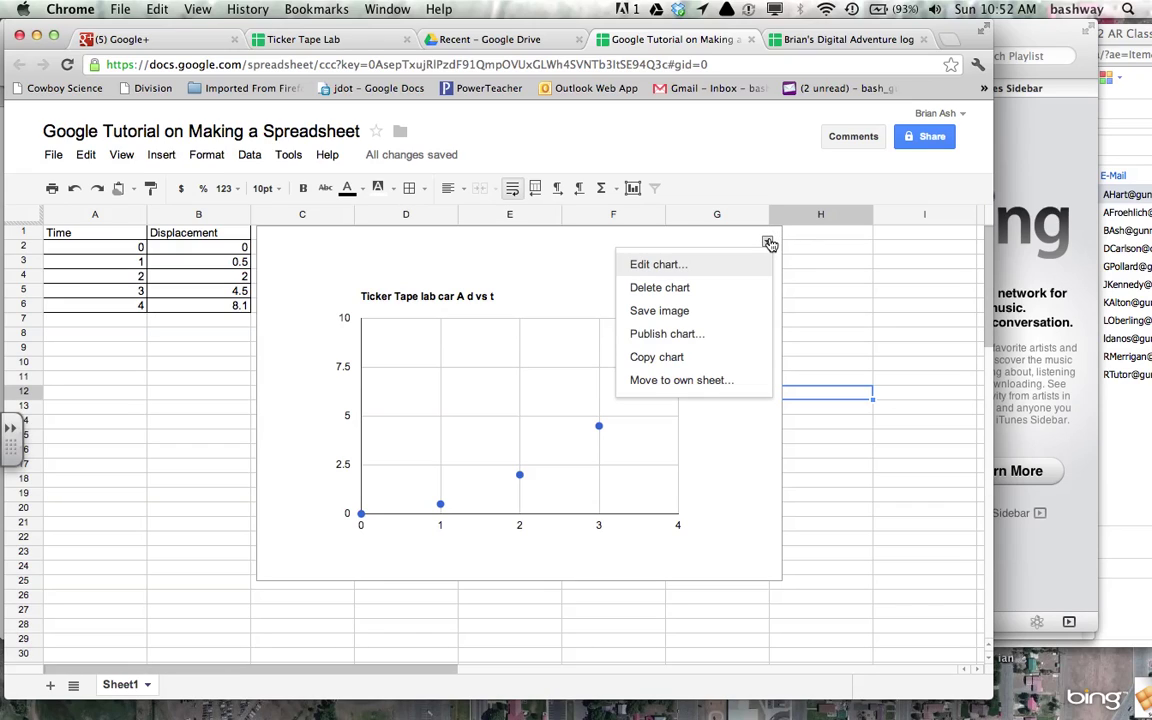
left_click(660, 287)
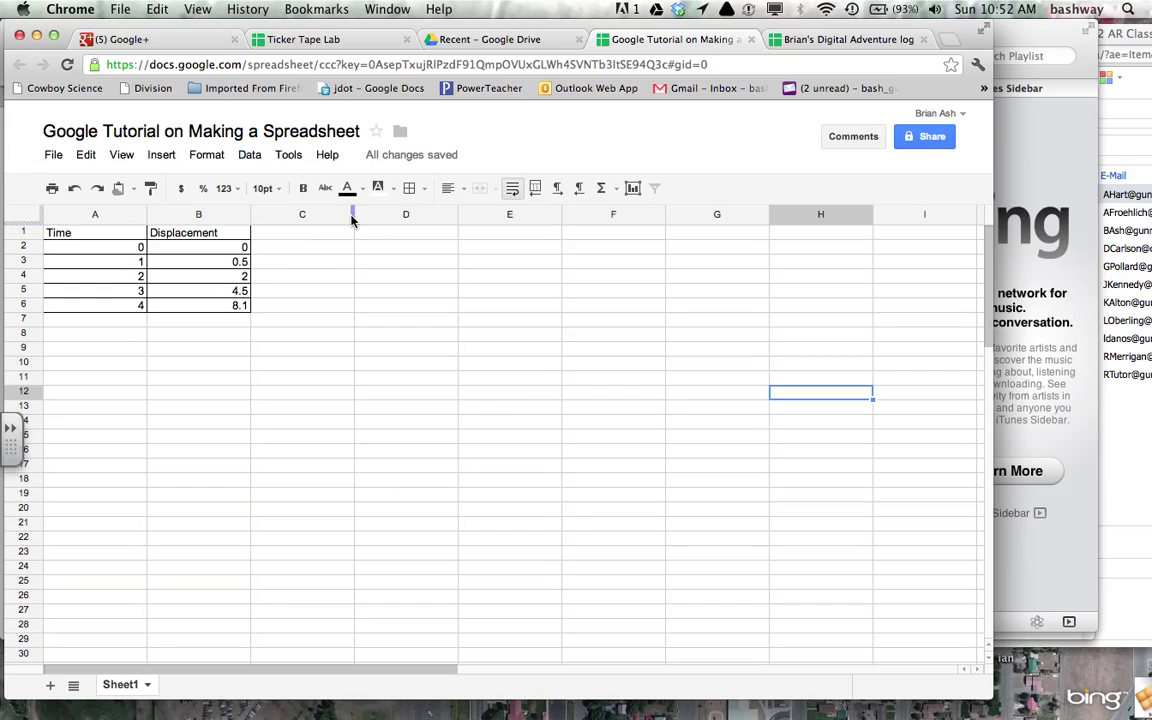
left_click_drag(351, 220, 277, 218)
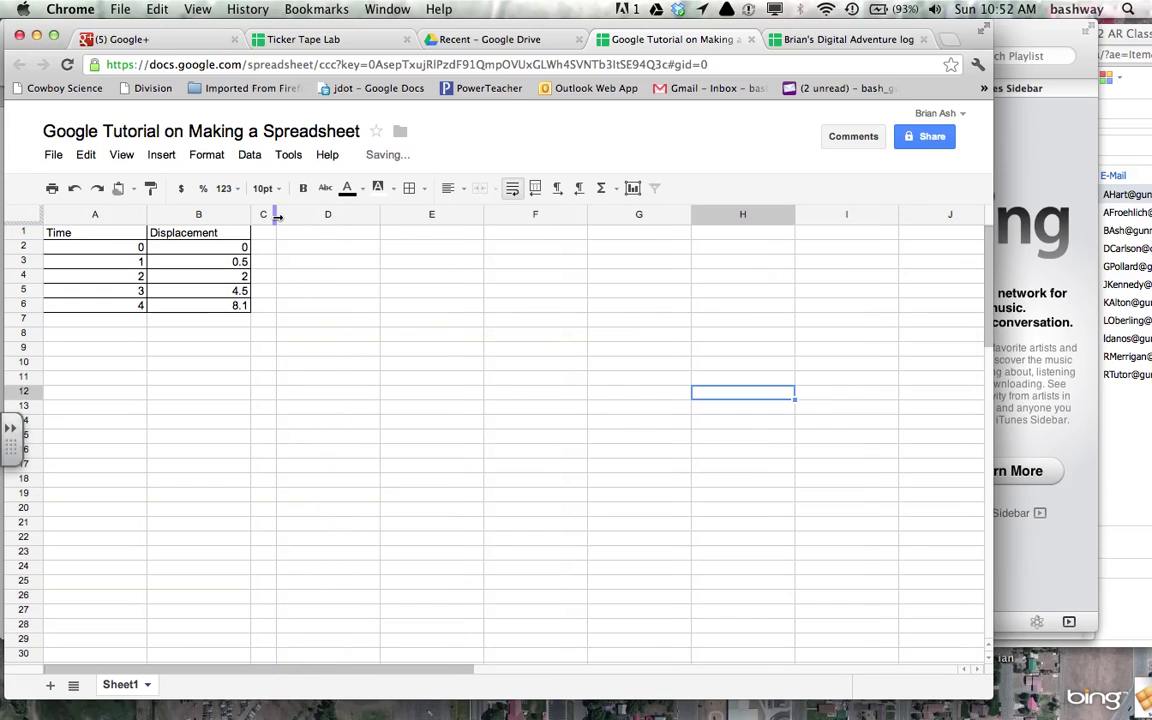
left_click(319, 236)
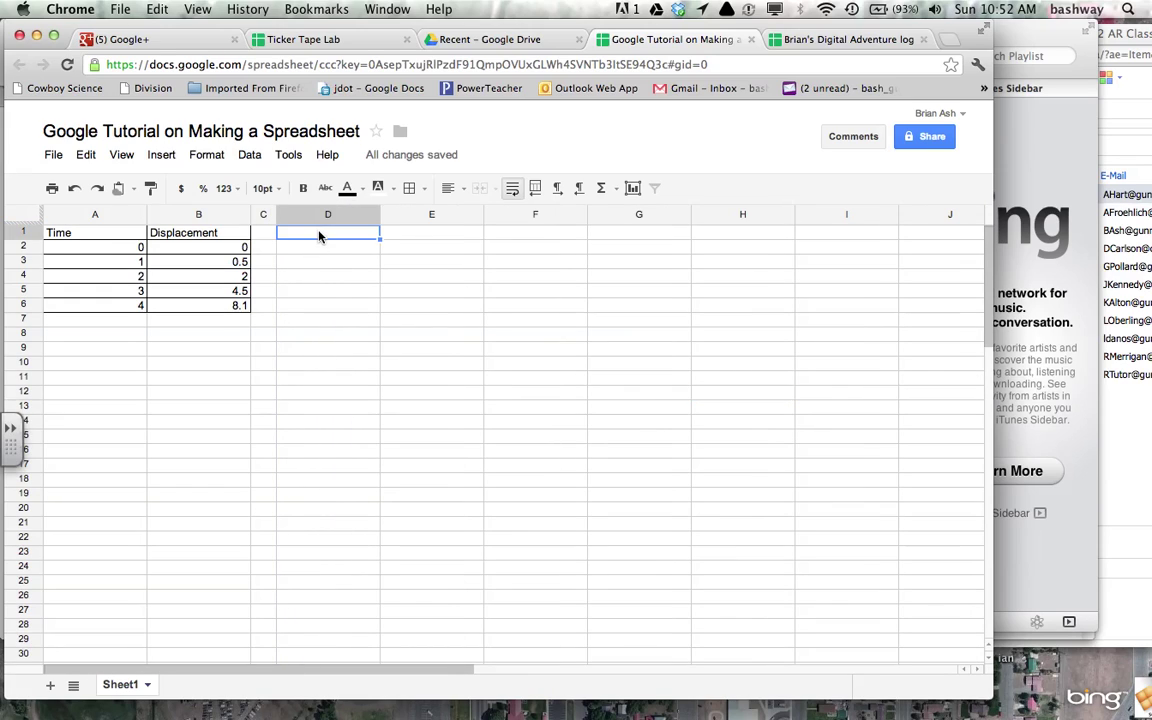
Enter the heading Time in D1 and the formula =A2 in D2.
type("Time")
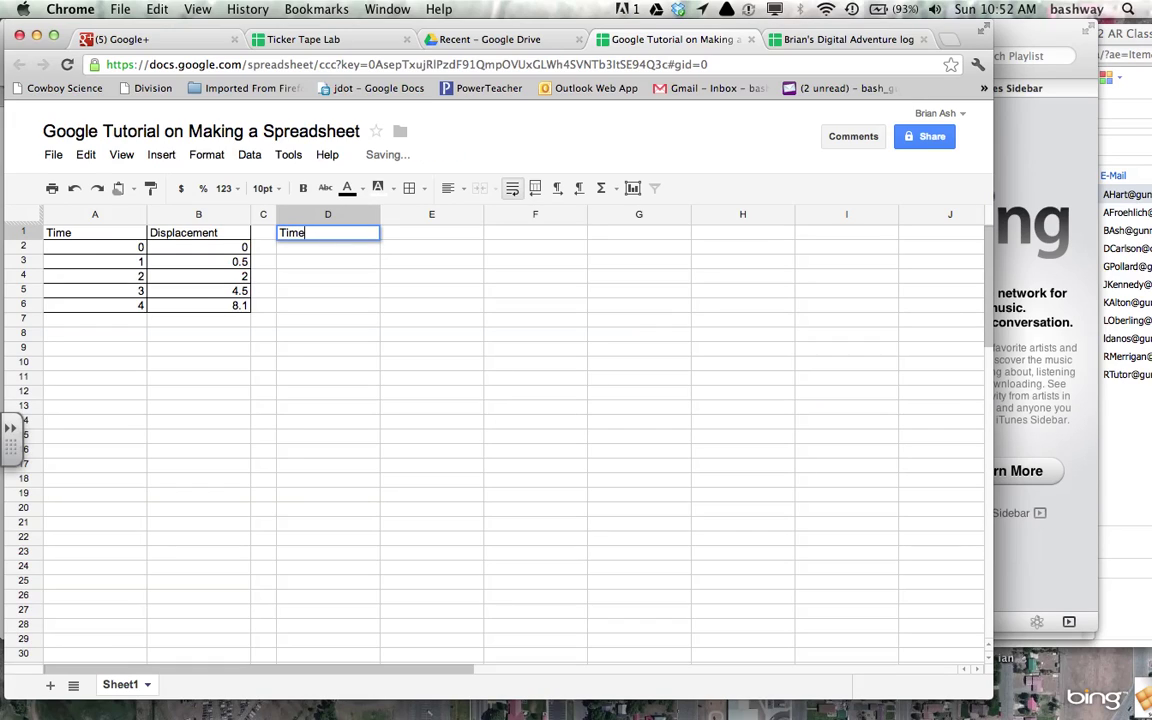
key("Return")
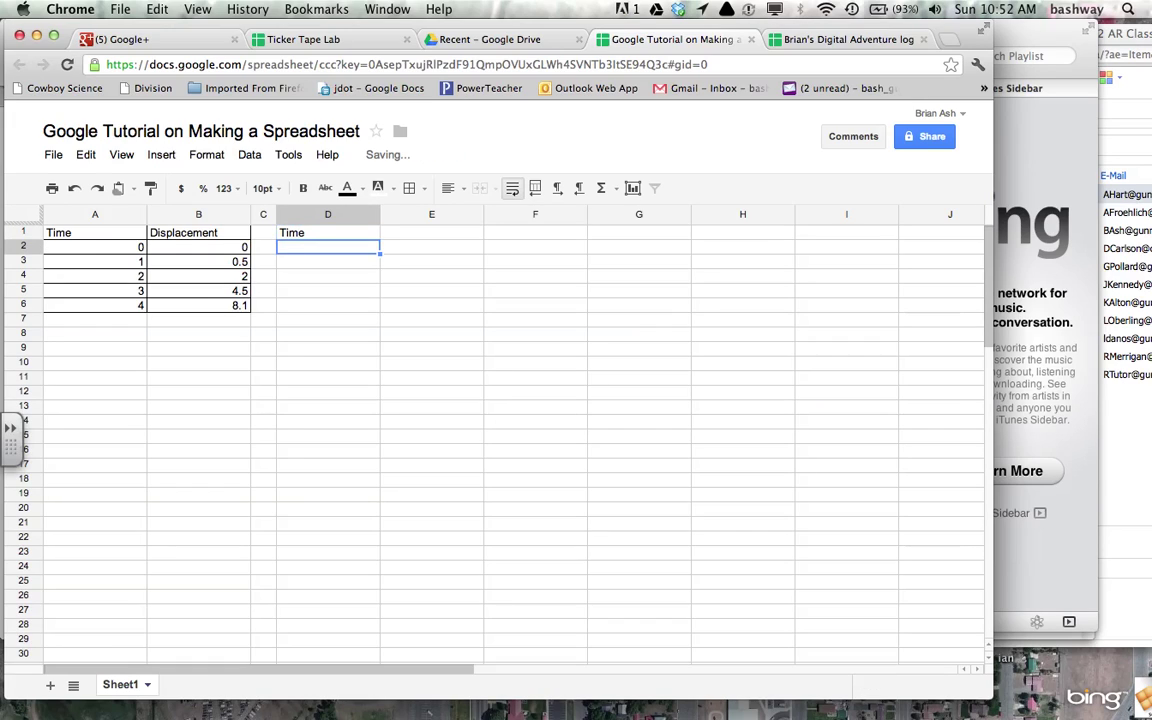
type("=")
left_click(136, 249)
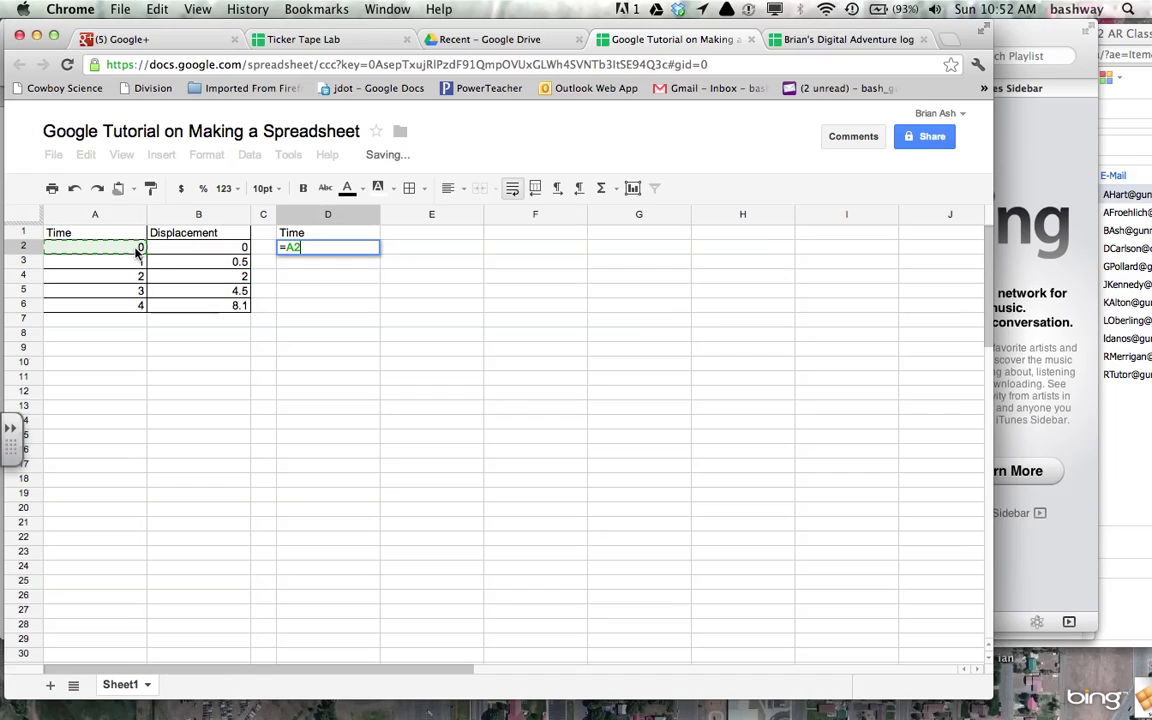
key("Return")
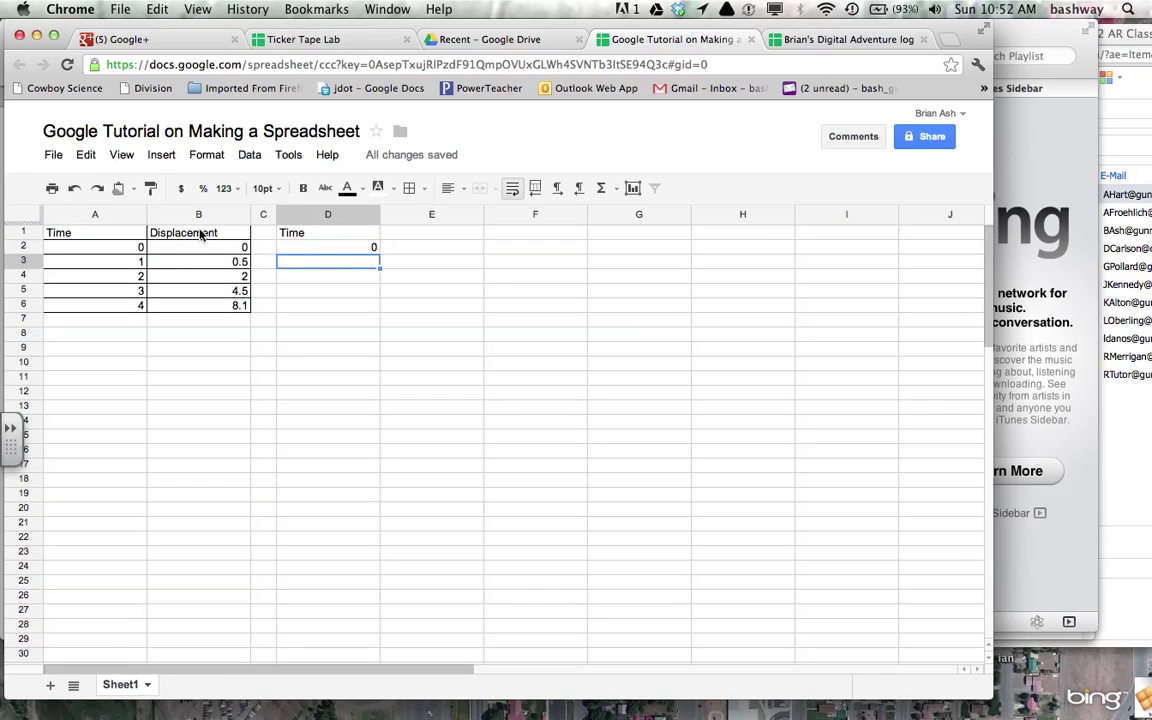
Fill D2's formula down to D6 to show times 0–4, checking D3 holds =A3.
left_click(366, 250)
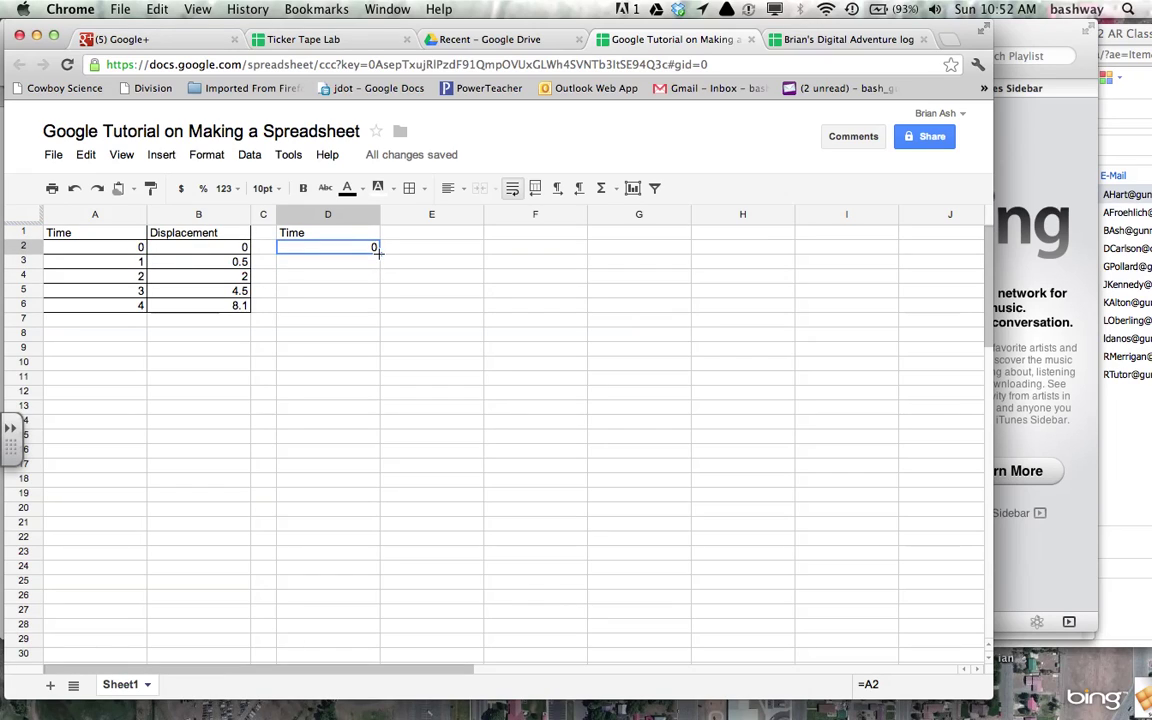
left_click_drag(379, 253, 362, 307)
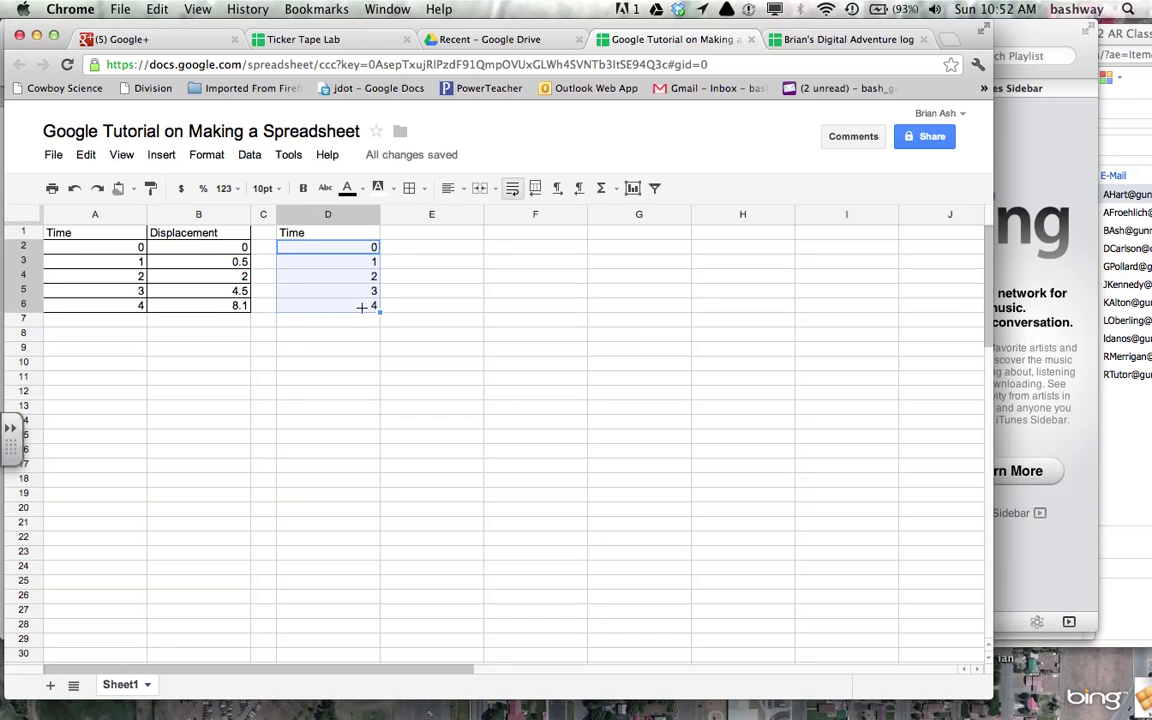
left_click(429, 304)
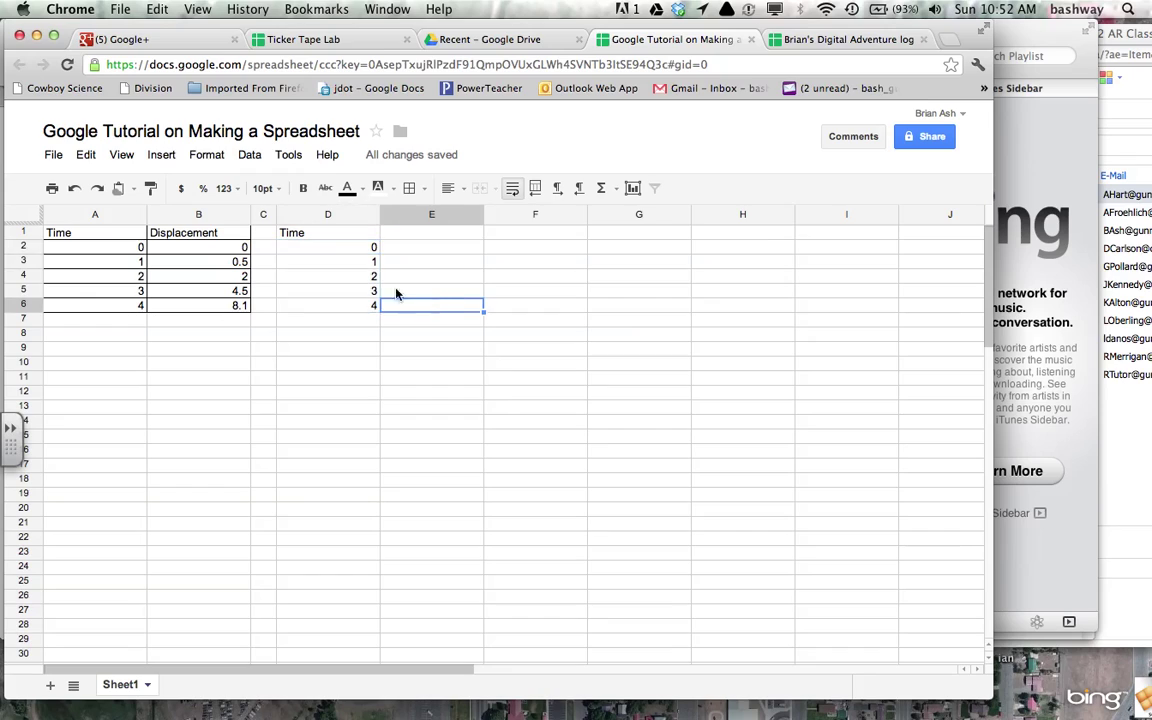
left_click(362, 262)
type("=A3")
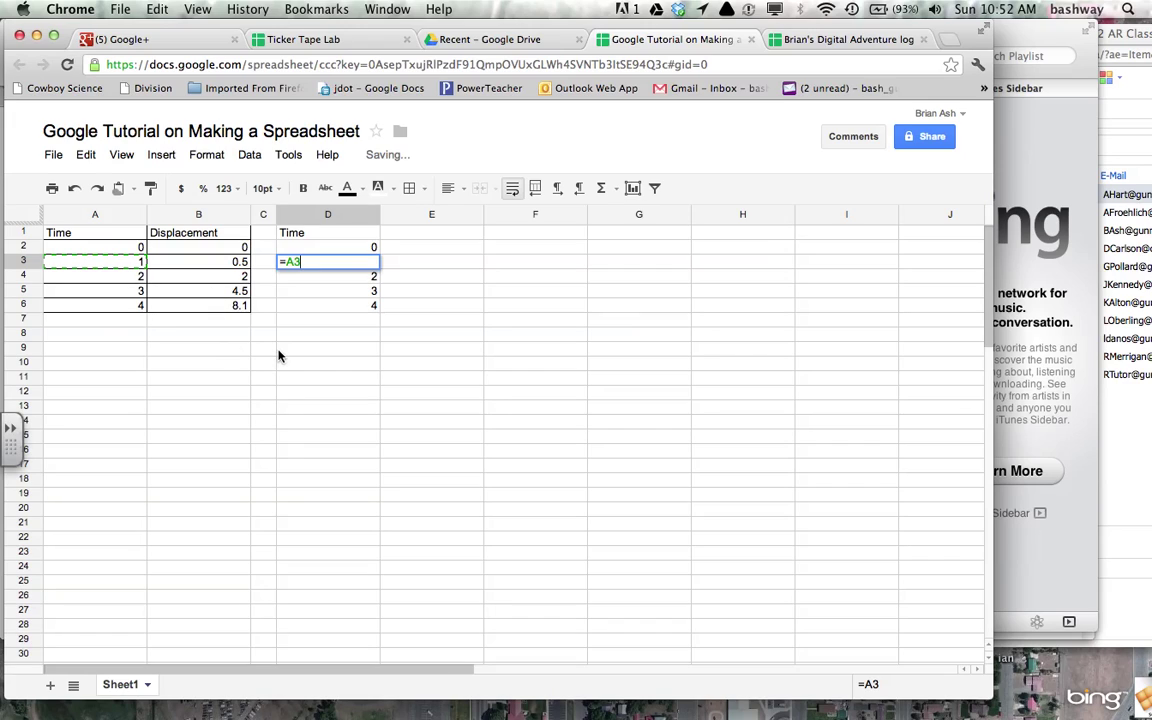
key("Tab")
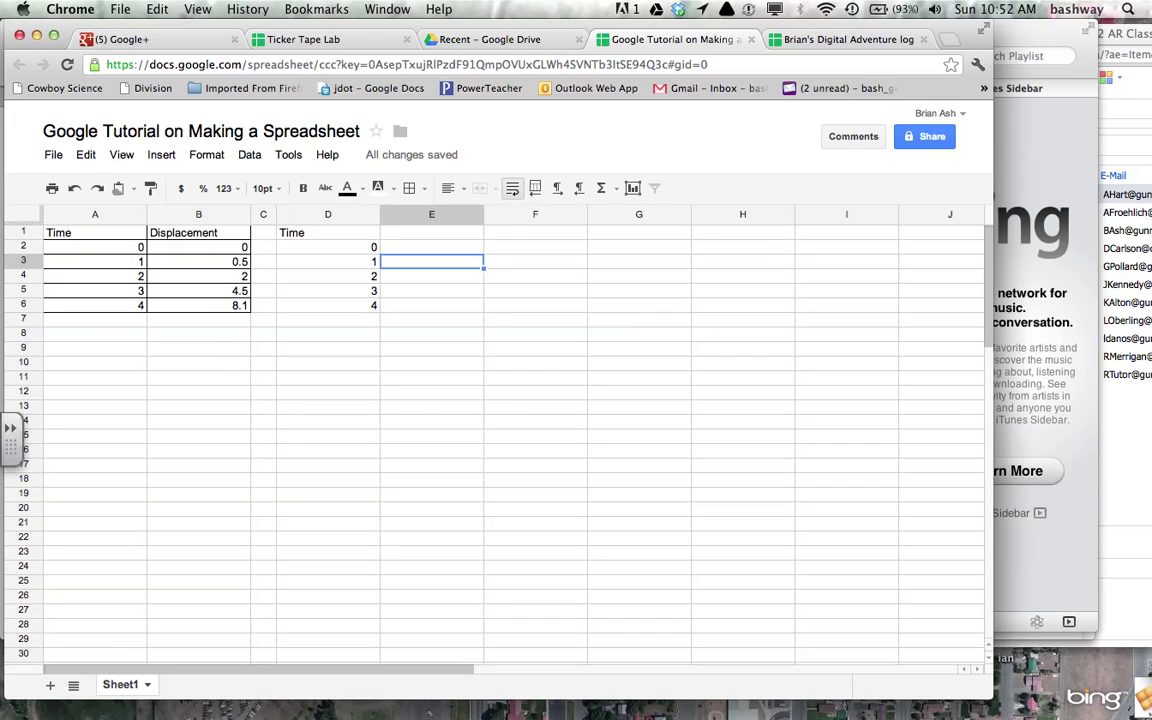
left_click(438, 237)
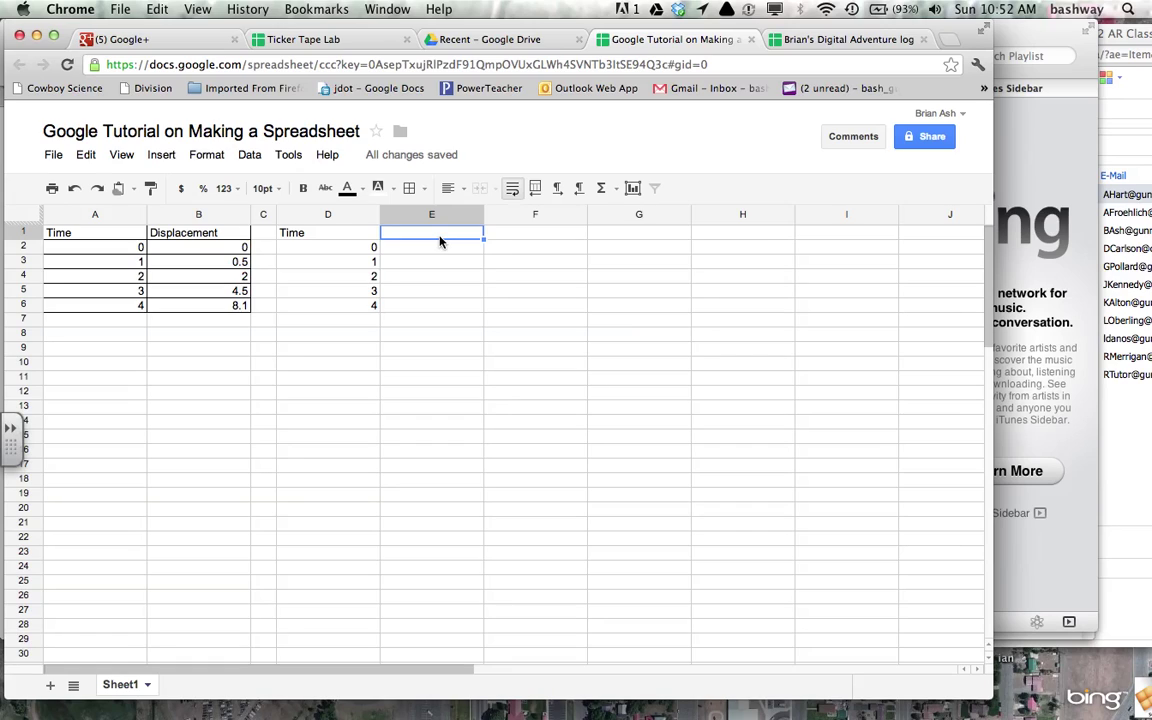
Enter 'Velocity (change d/t)' as the heading in cell E1.
type("Velocity")
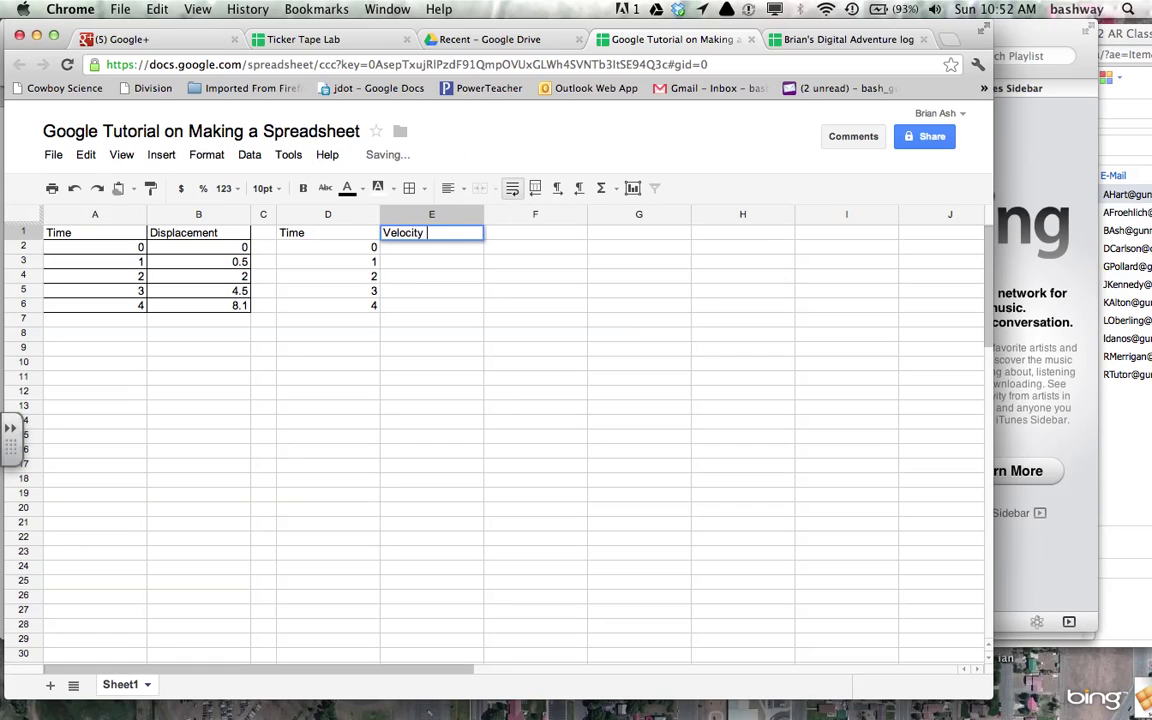
type(" (change d/t)")
key("Return")
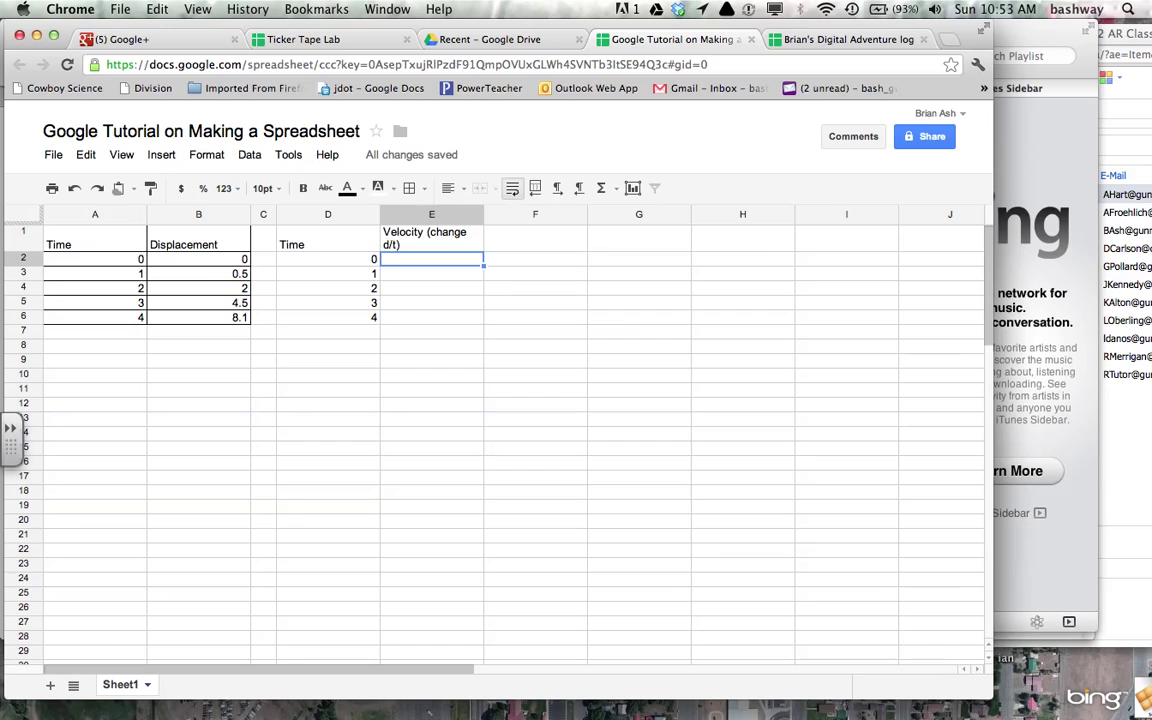
left_click(410, 277)
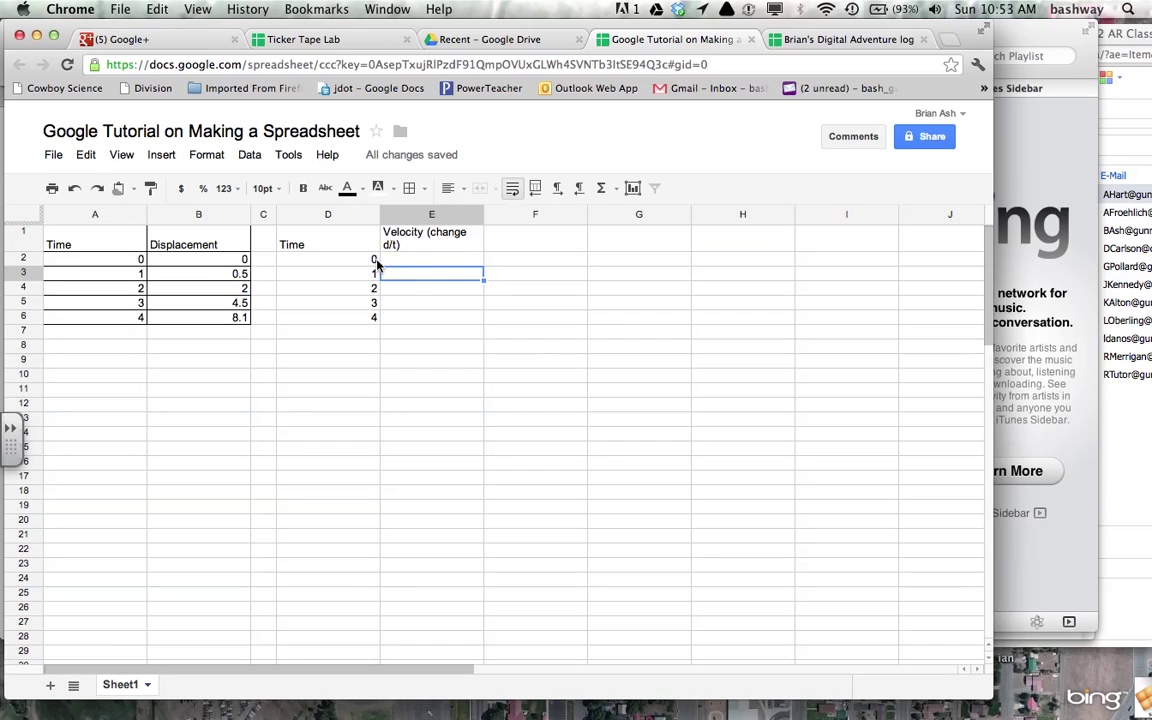
key("Up")
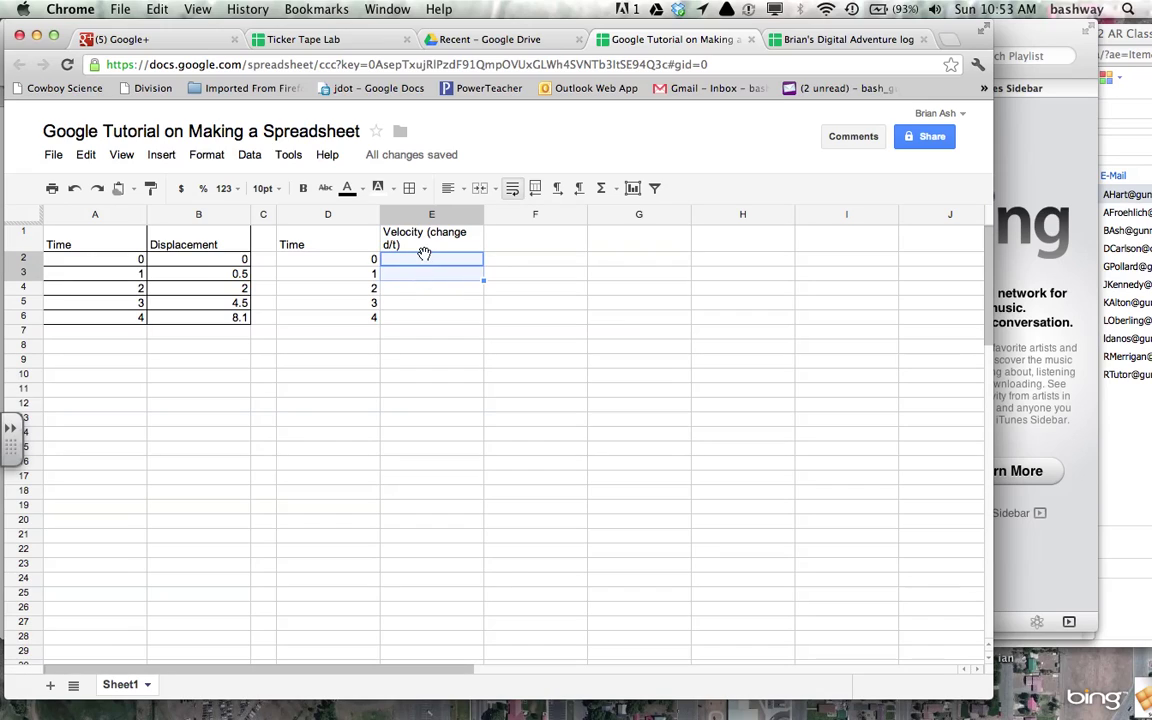
Start E2's formula with the displacement difference =(B3-B2).
left_click(424, 255)
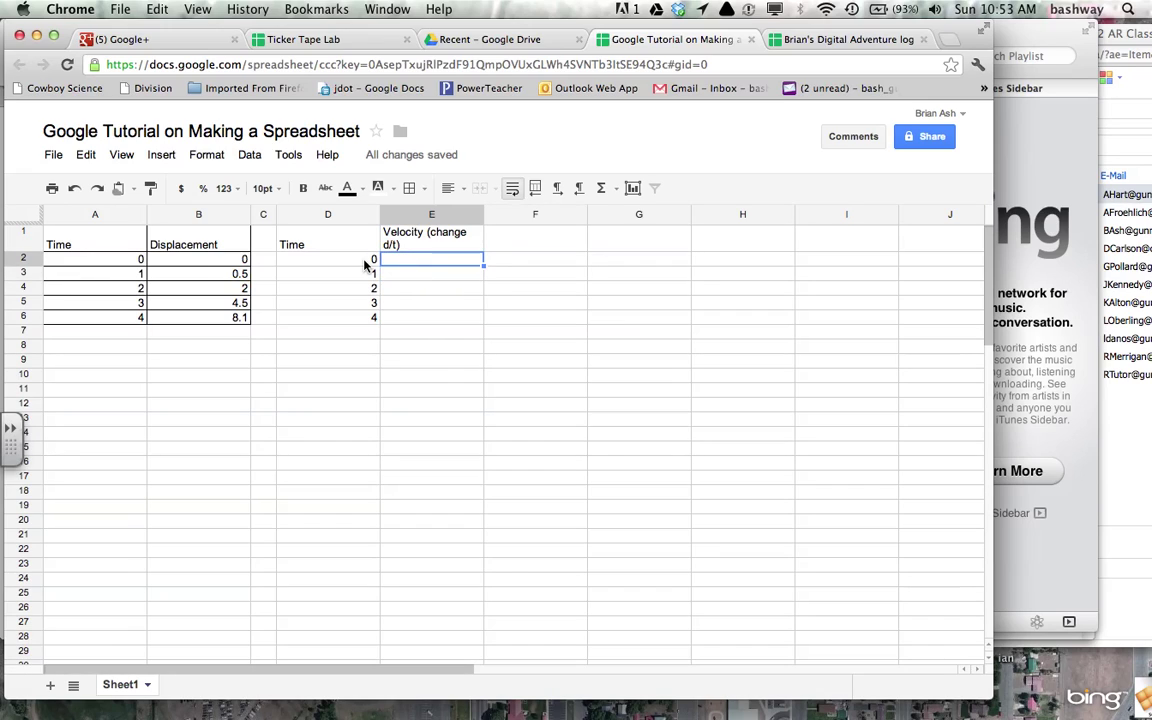
type("=")
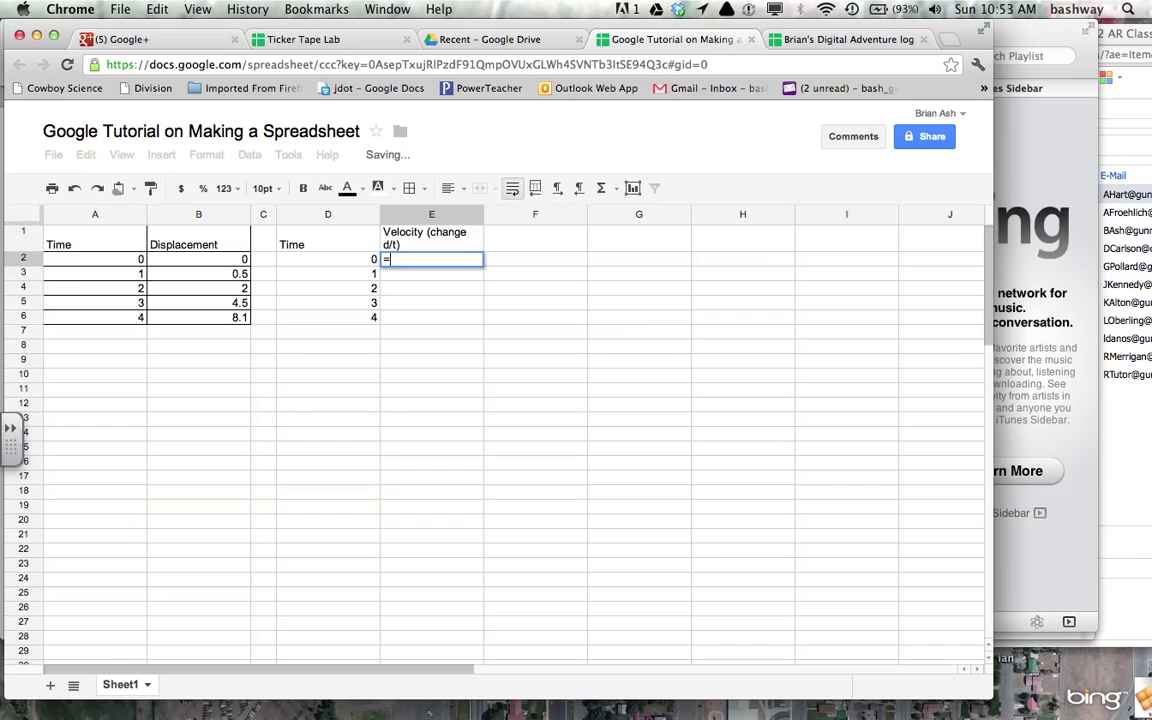
type("(")
left_click(240, 281)
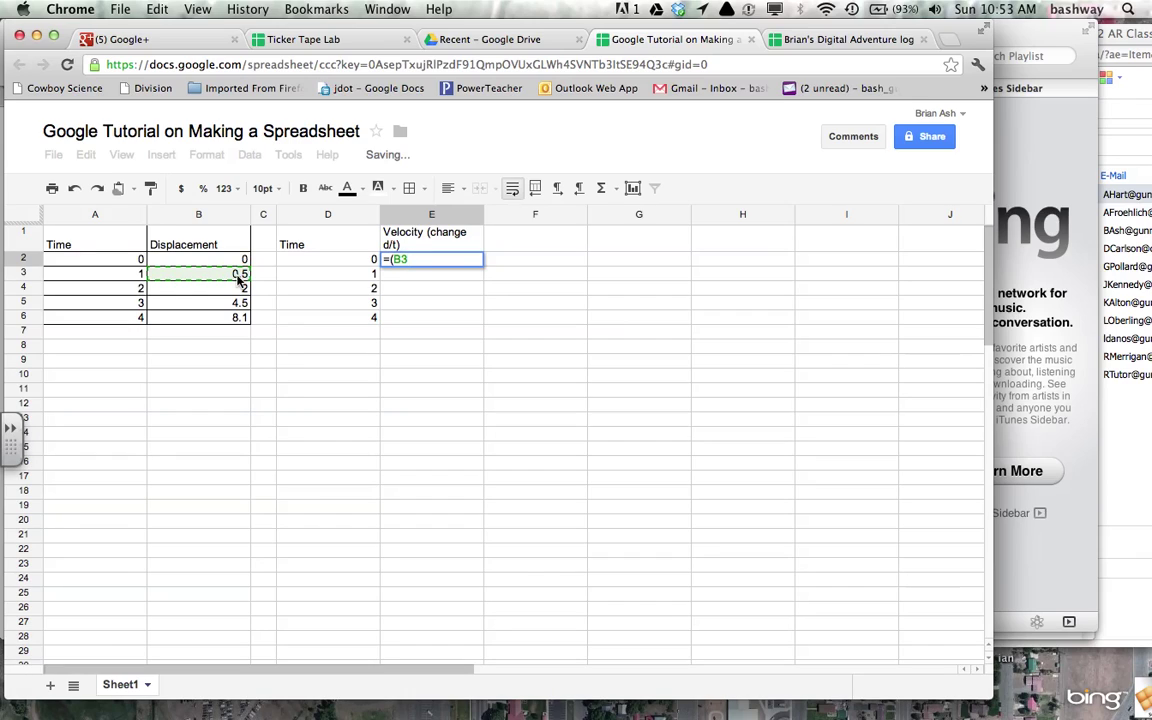
type("-")
left_click(238, 259)
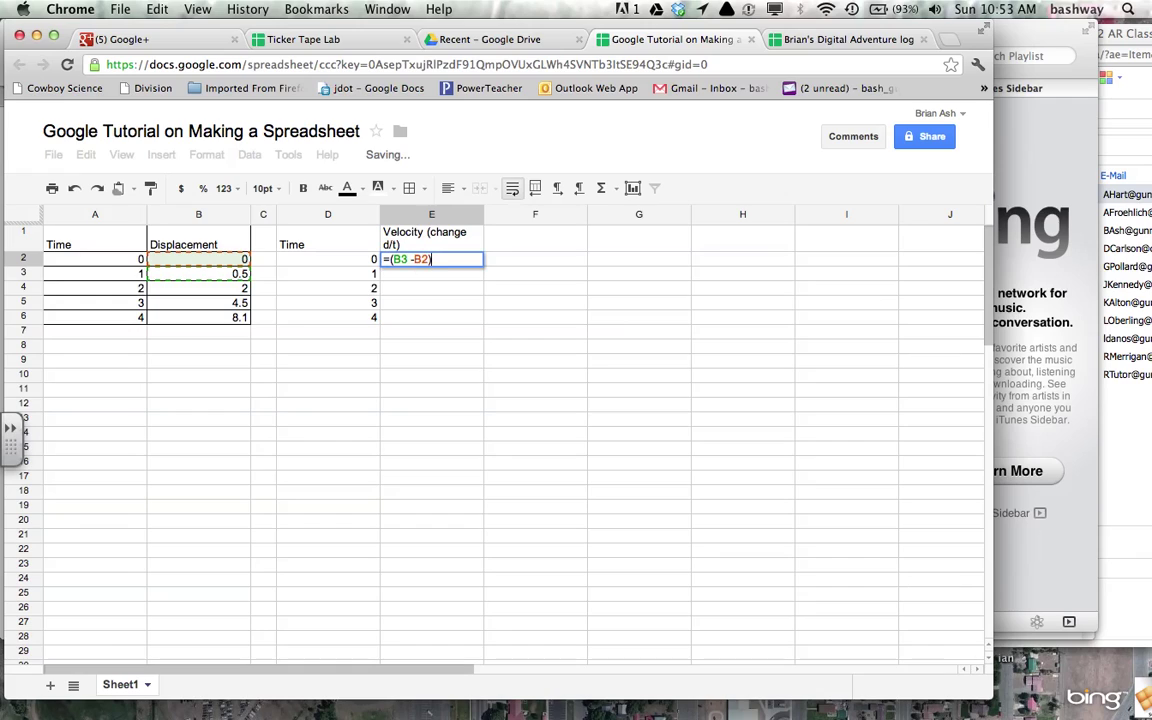
key("Return")
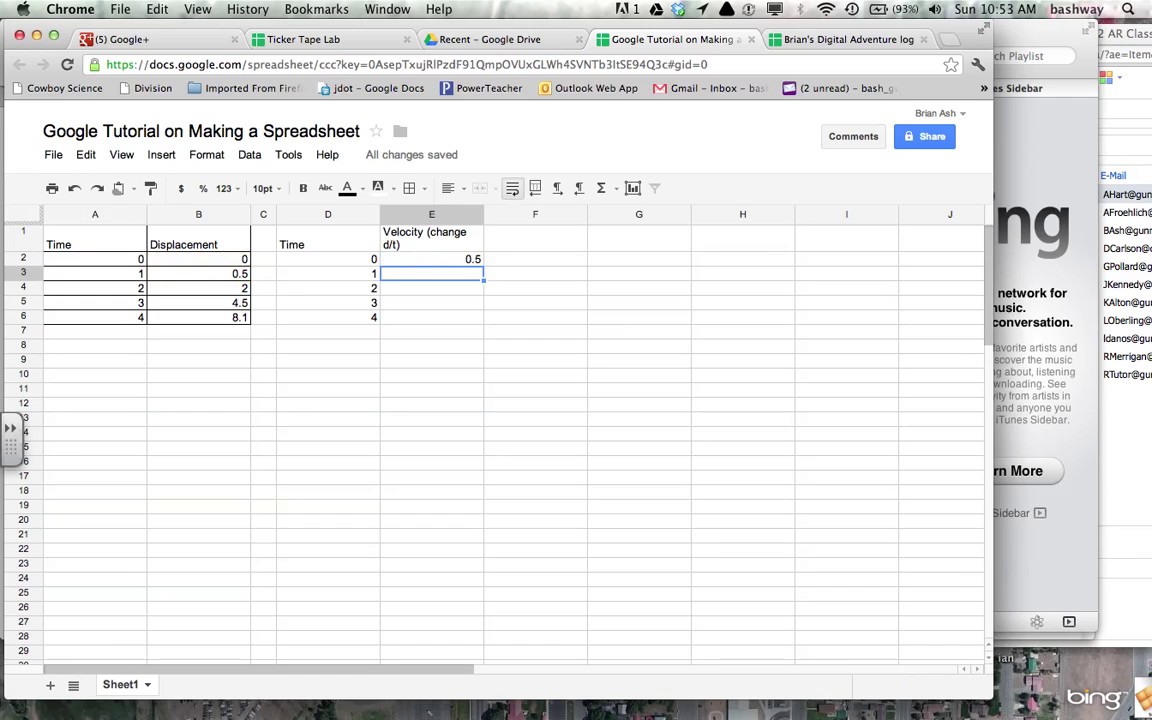
Divide by the time difference so E2 reads =(B3-B2)/(A3-A2).
double_click(472, 260)
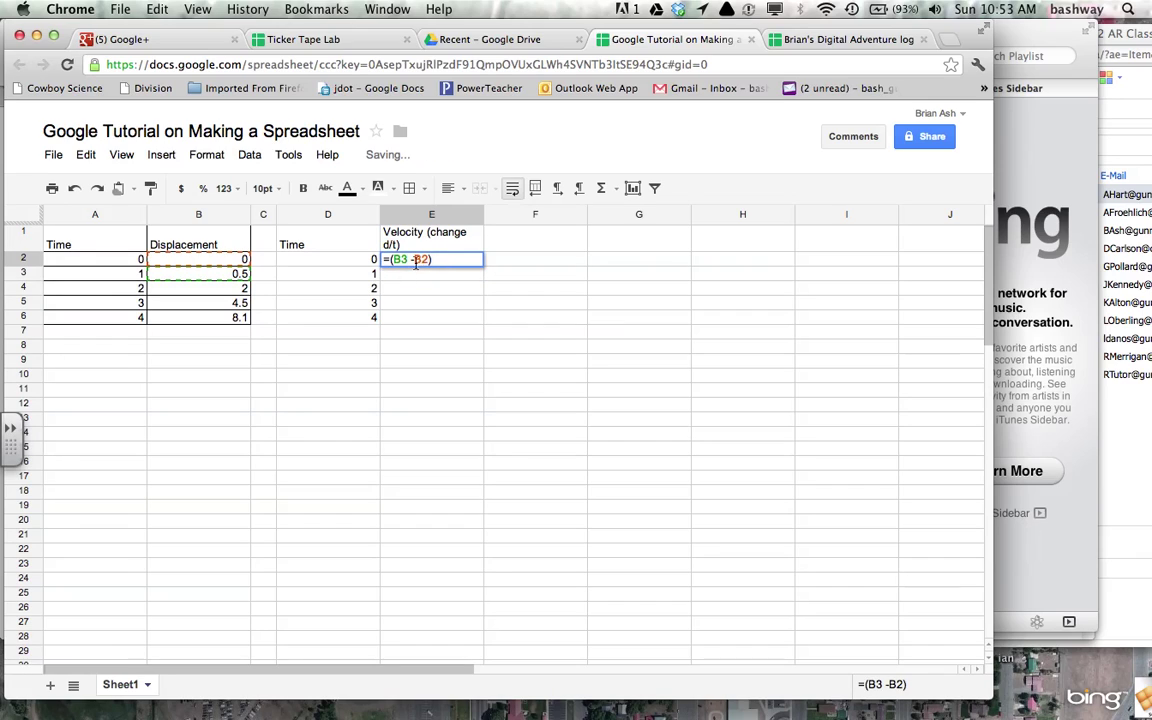
type("/(")
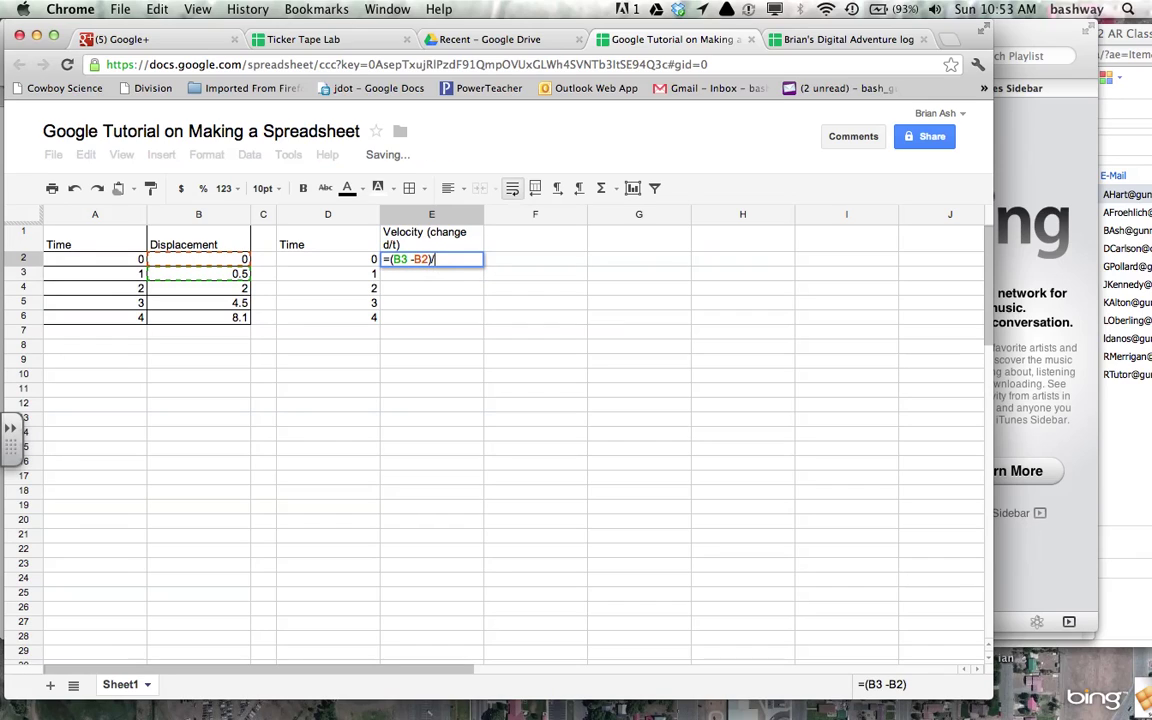
left_click(140, 273)
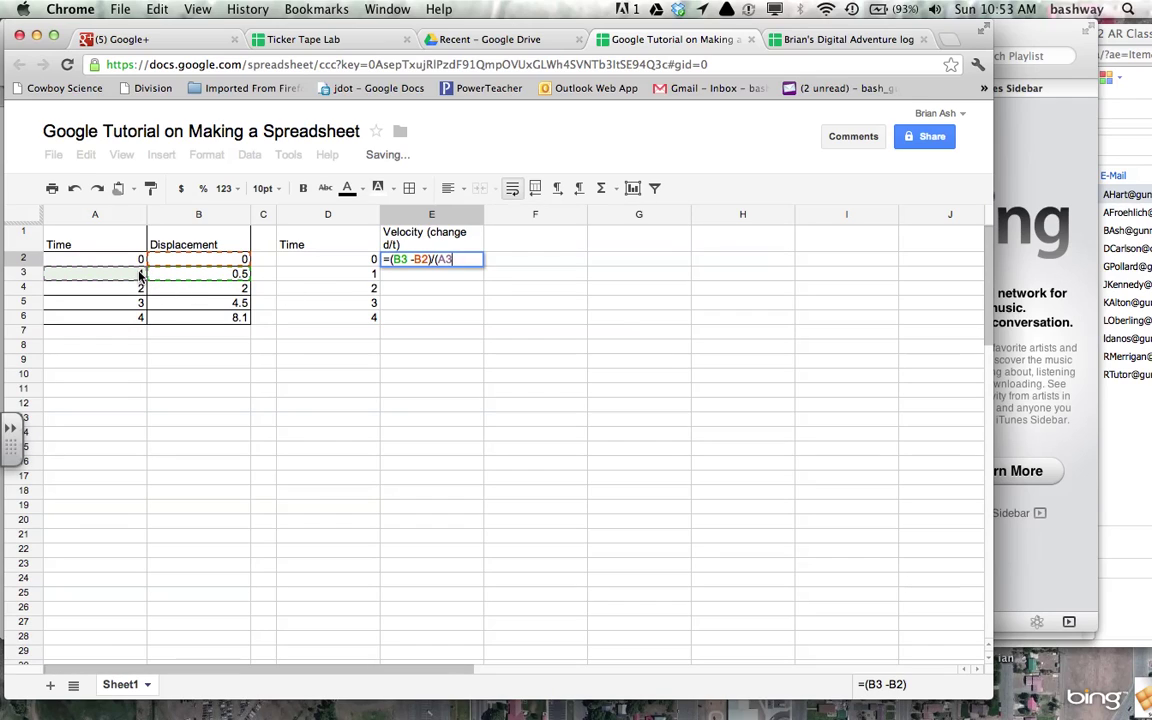
type("-")
left_click(130, 258)
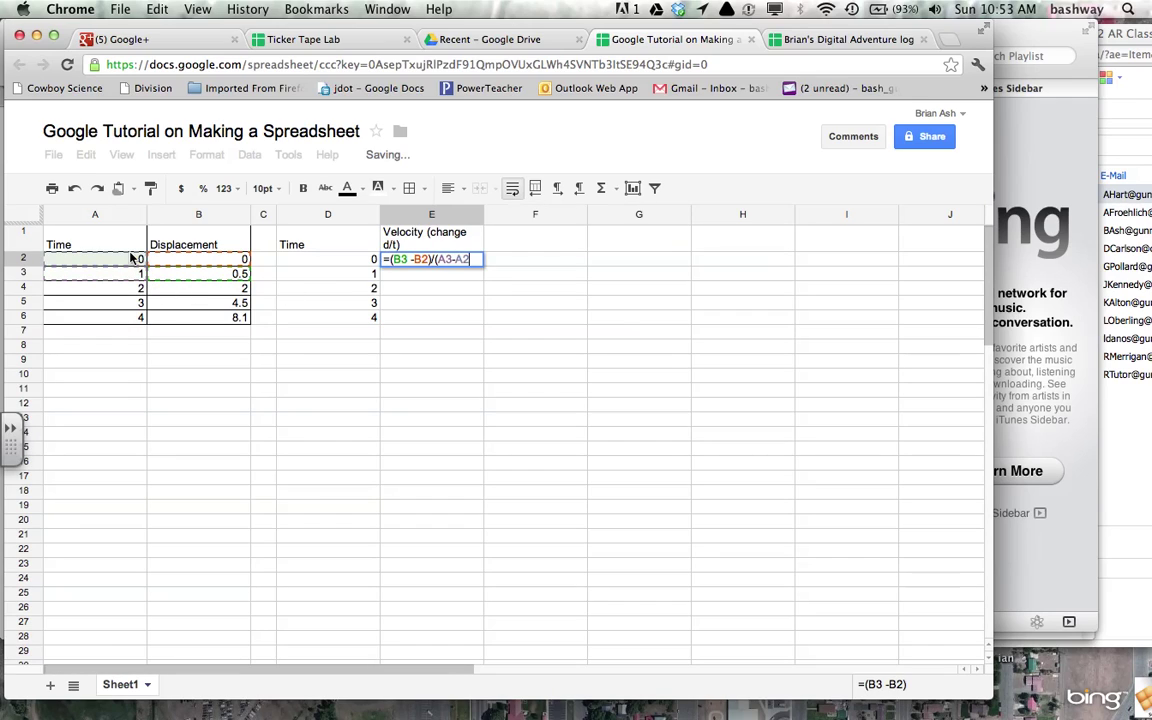
type(")")
key("Return")
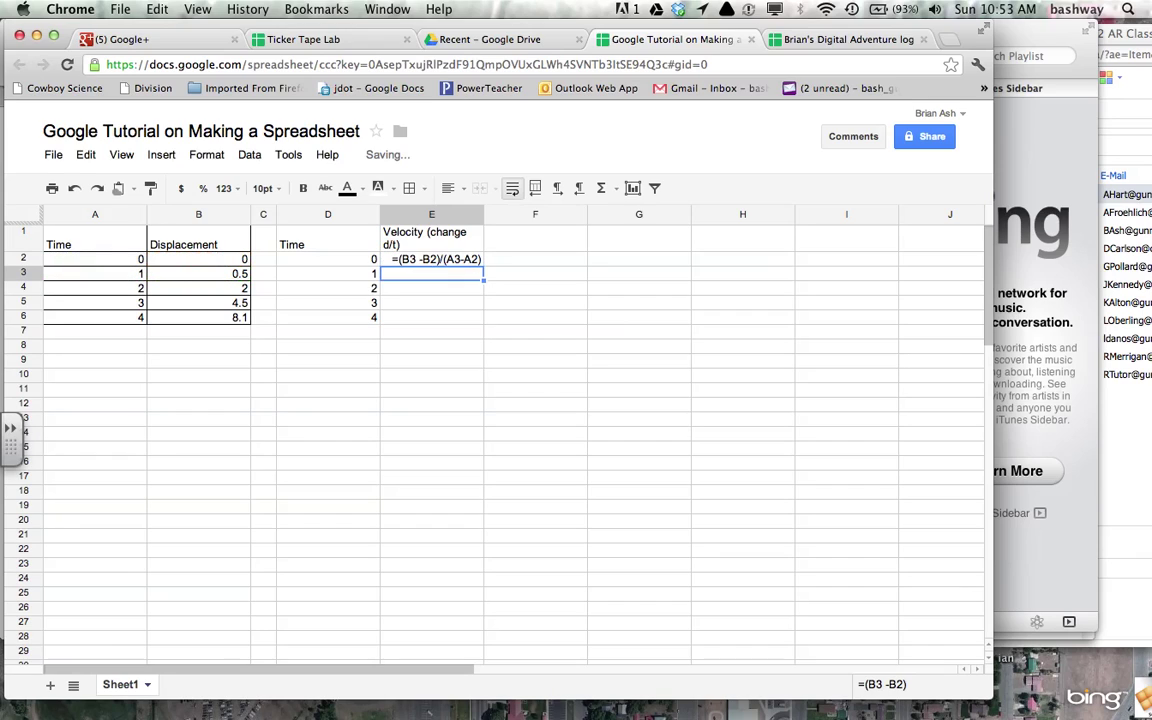
Fill the velocity formula down to E6, giving 0.5, 1.5, 2.5, 3.6, 2.025.
left_click(427, 242)
left_click(427, 259)
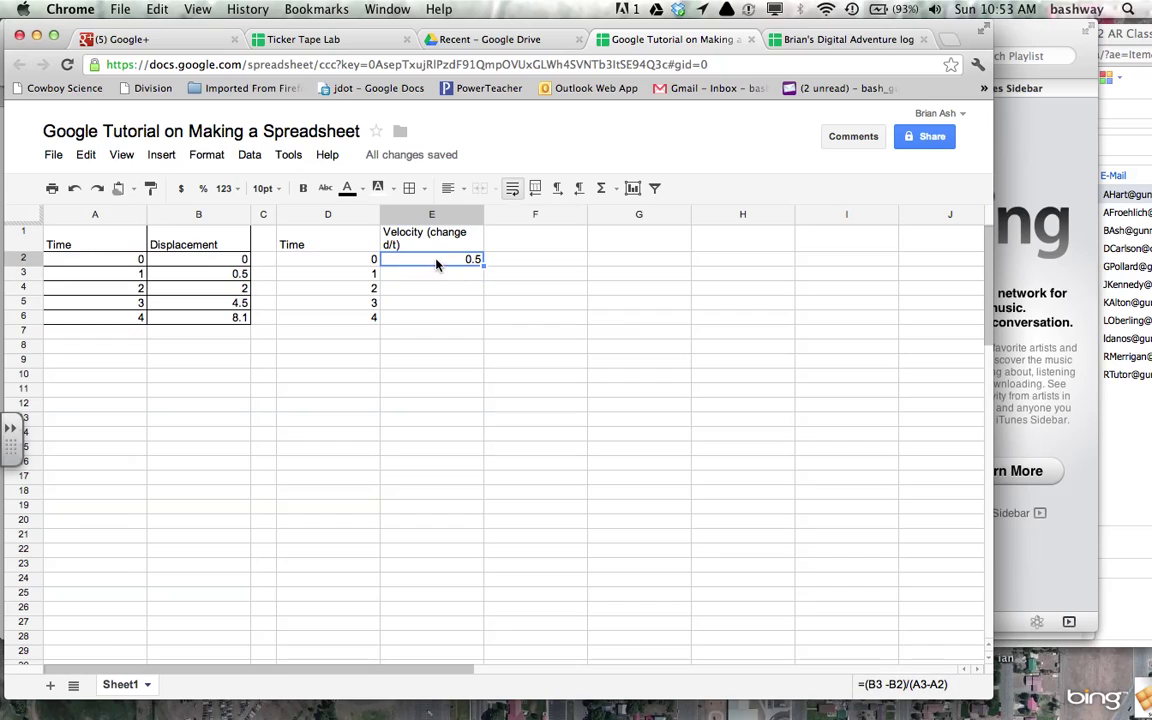
double_click(437, 262)
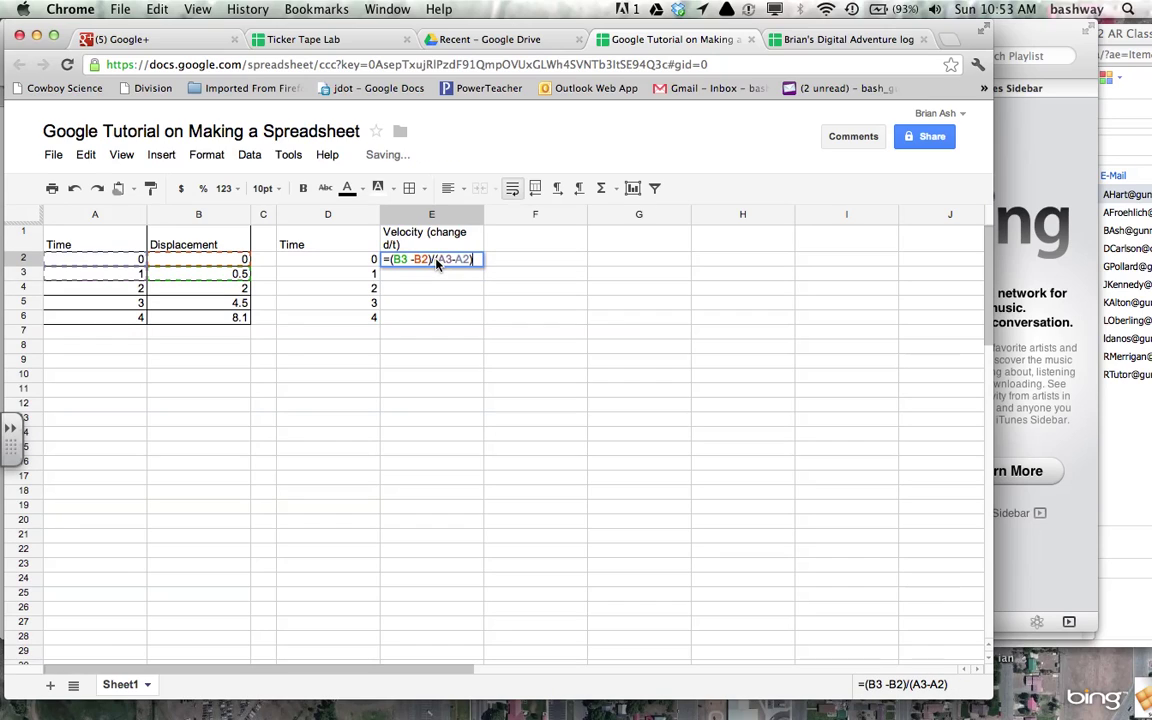
key("Return")
left_click(462, 262)
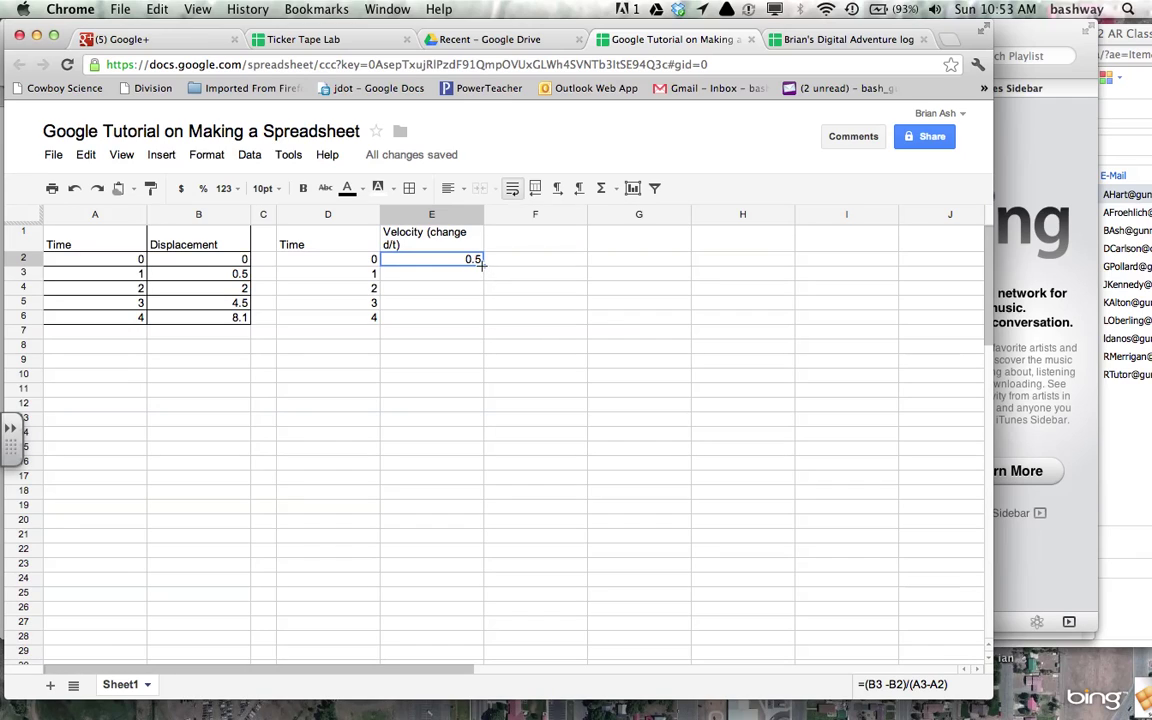
left_click_drag(481, 264, 473, 319)
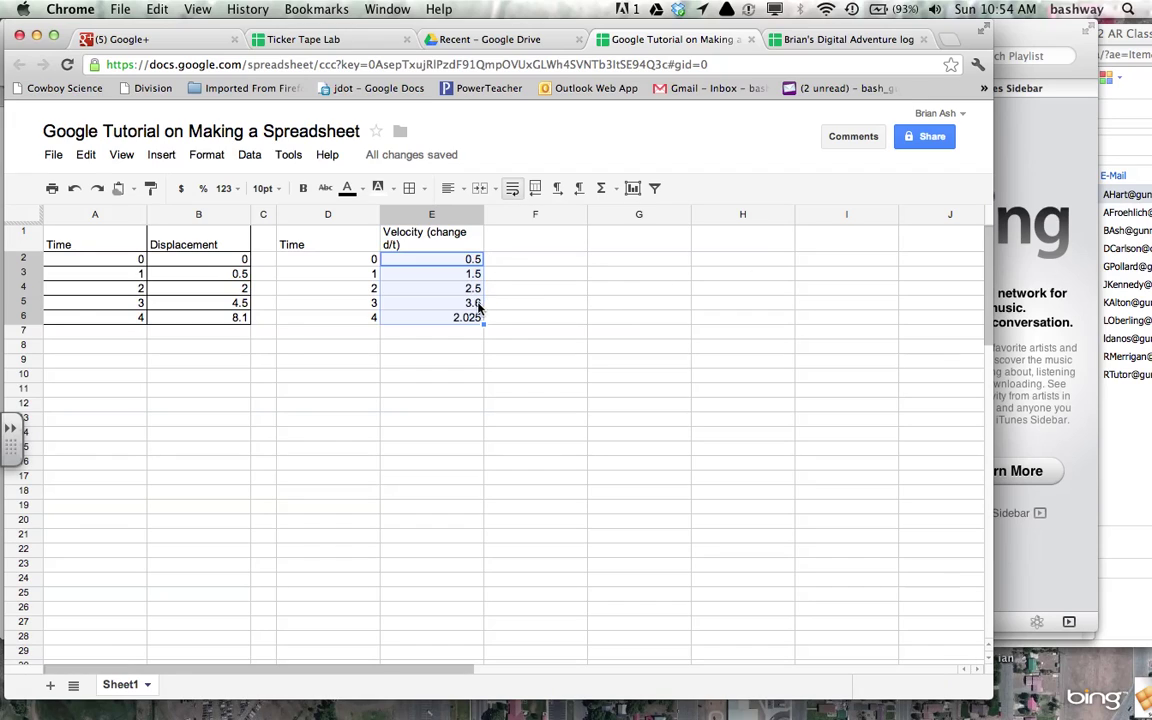
left_click(515, 318)
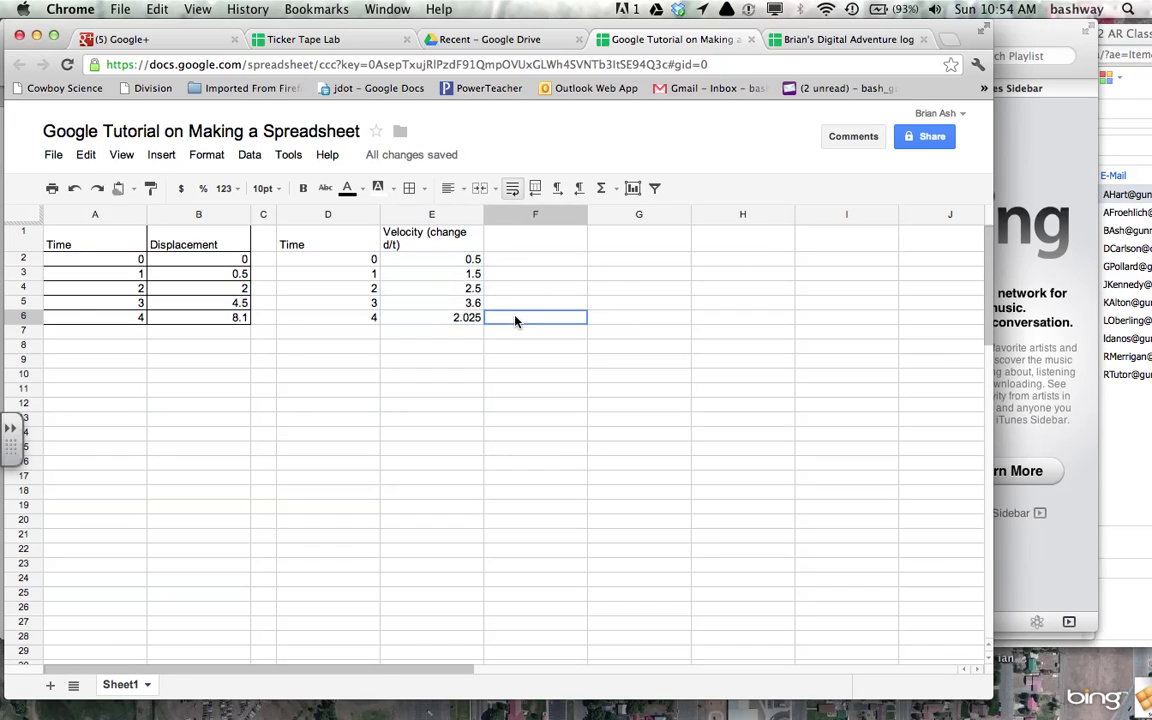
Inspect the formulas in E2 and E6, noting E6 references empty row 7.
left_click(467, 260)
double_click(467, 260)
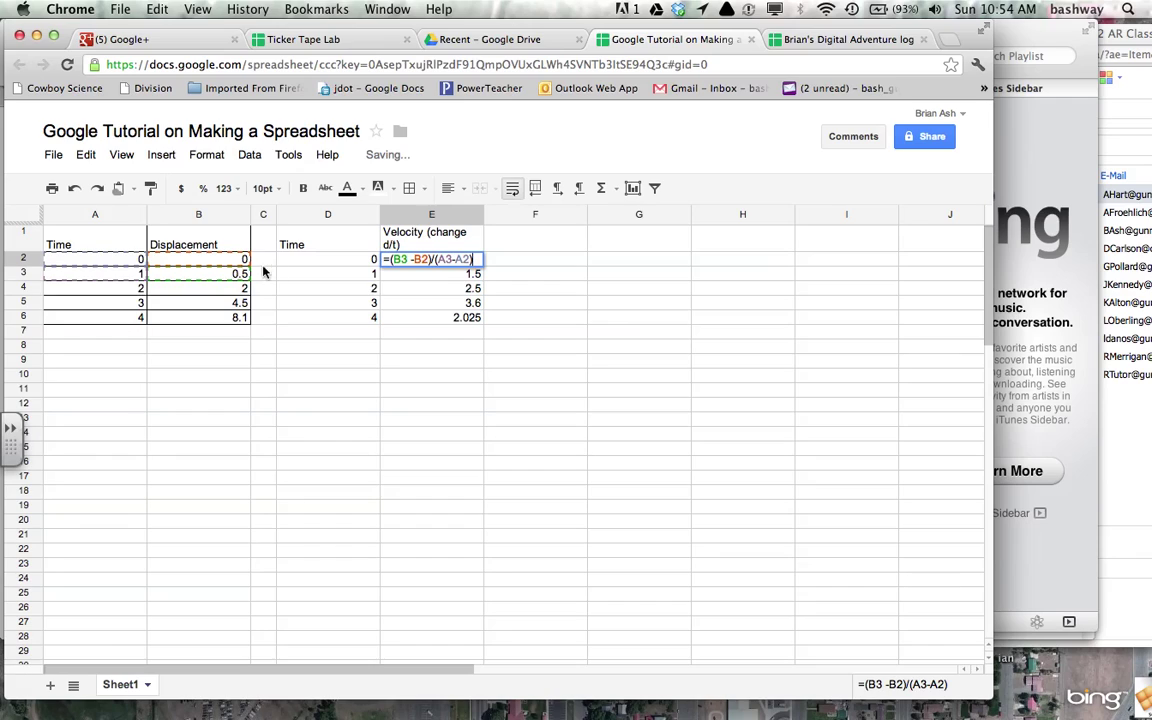
key("Tab")
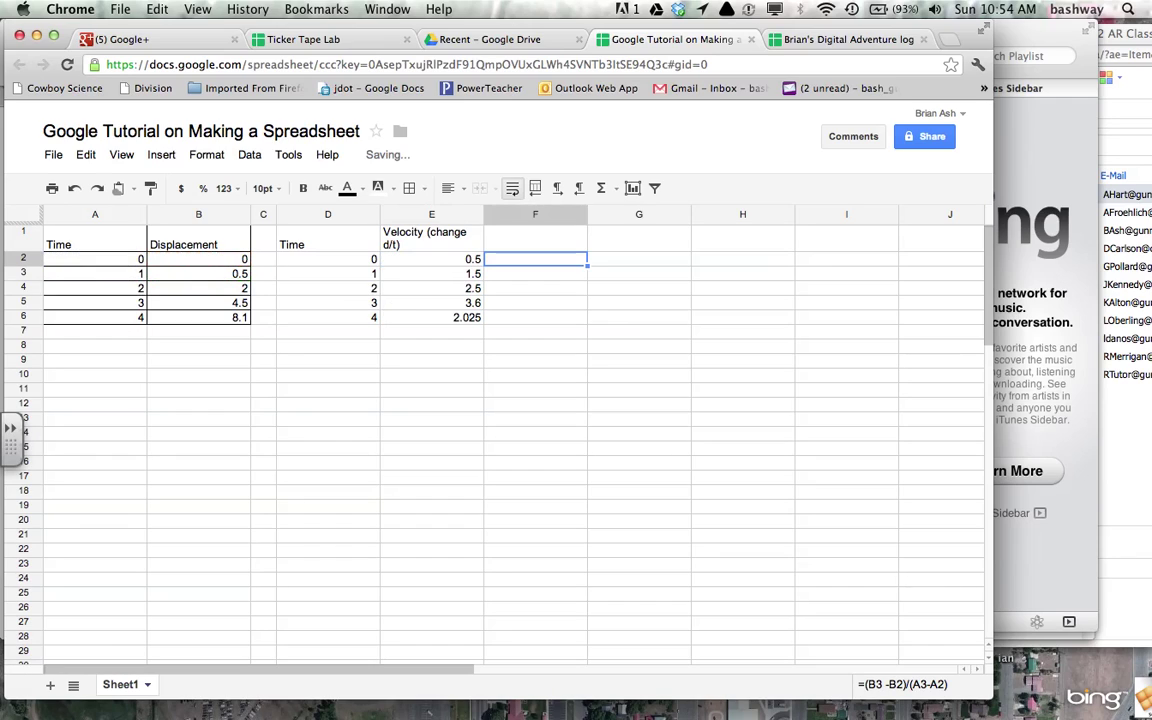
left_click(466, 319)
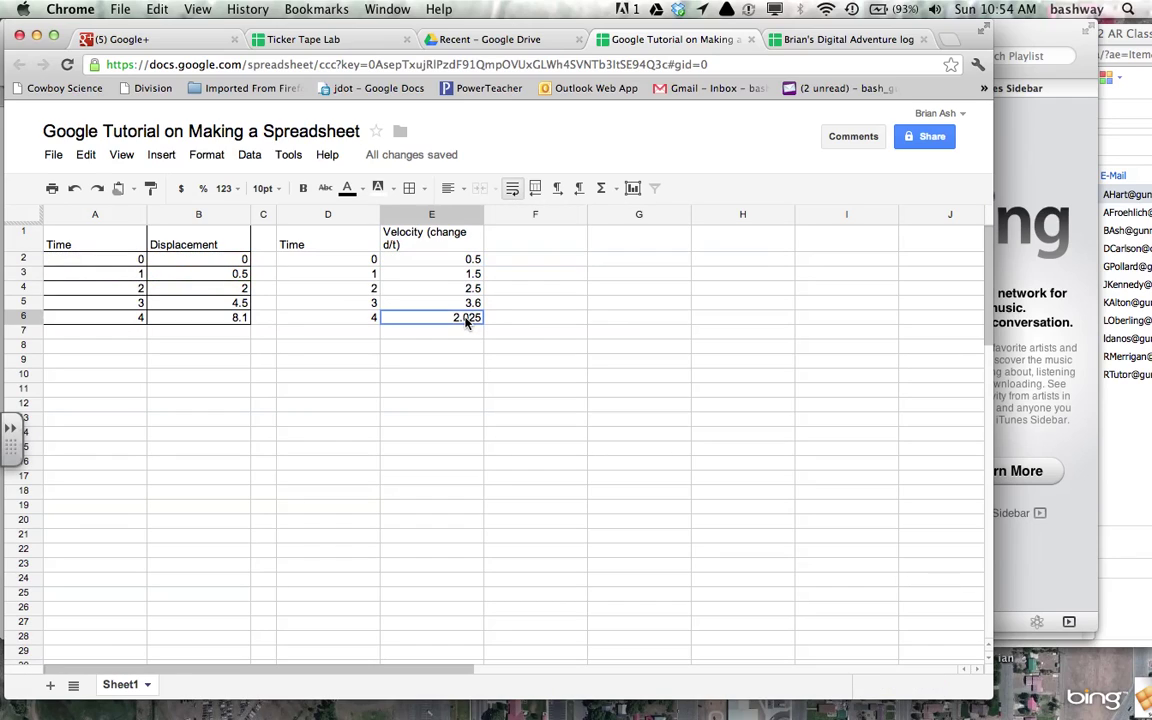
double_click(466, 319)
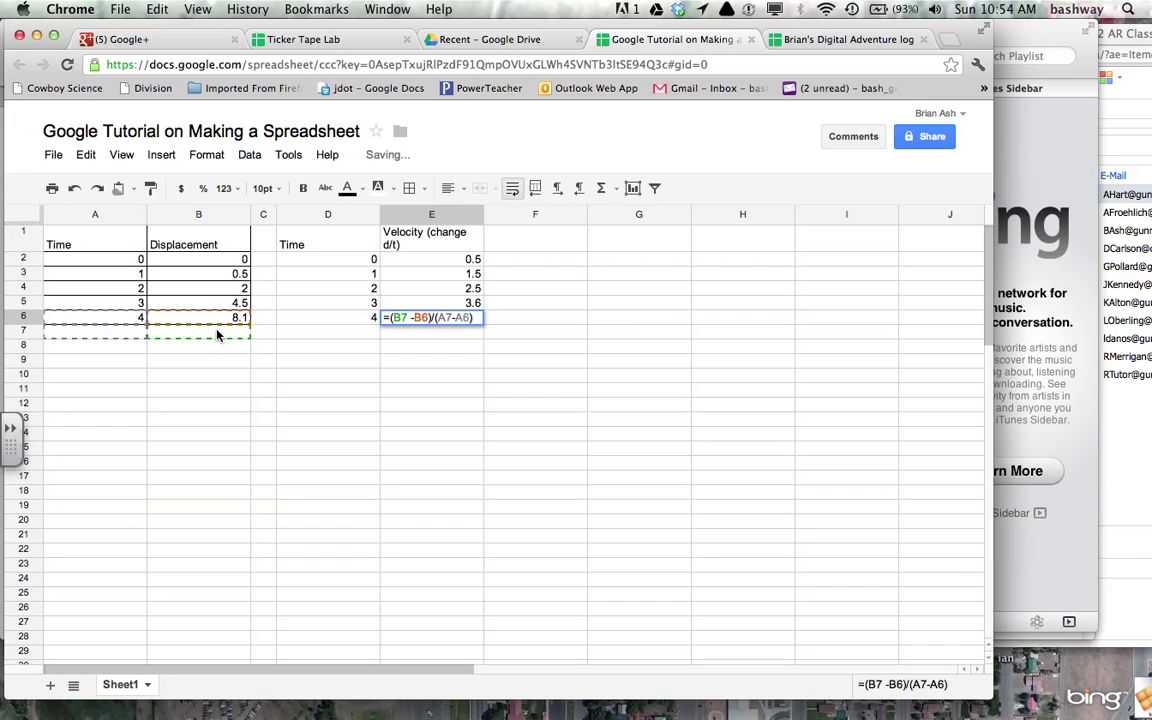
key("Tab")
Clear the invalid velocity 2.025 in E6 and the time 4 in D6.
left_click(445, 317)
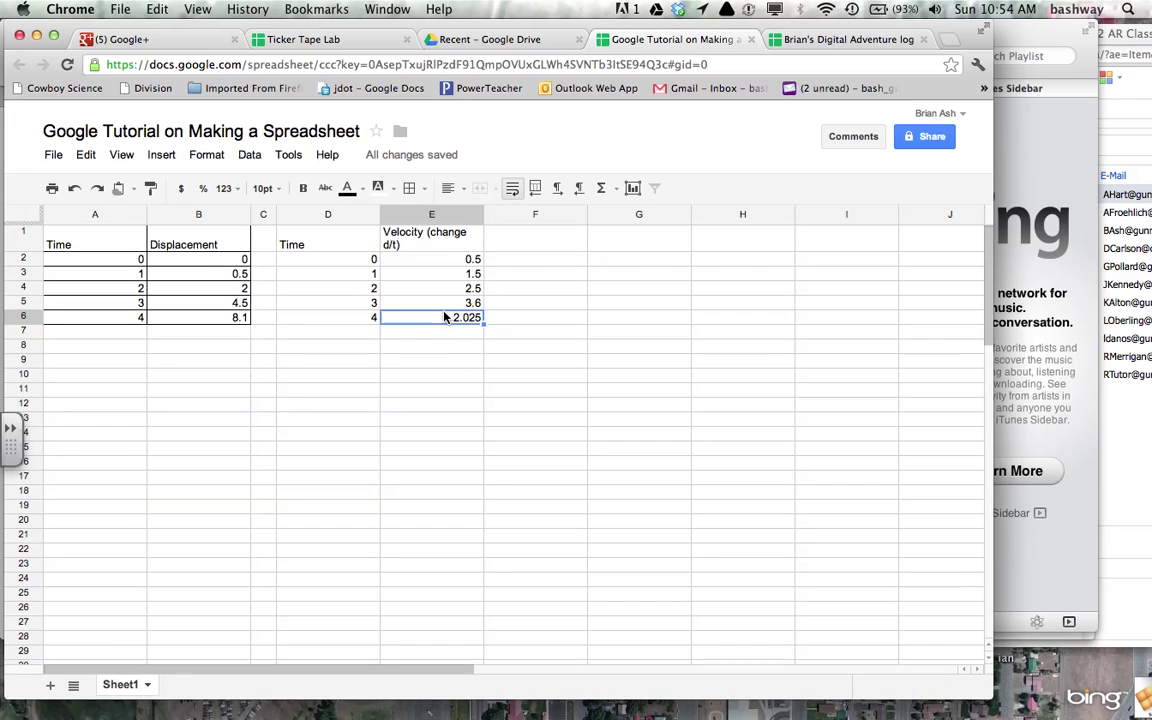
key("Delete")
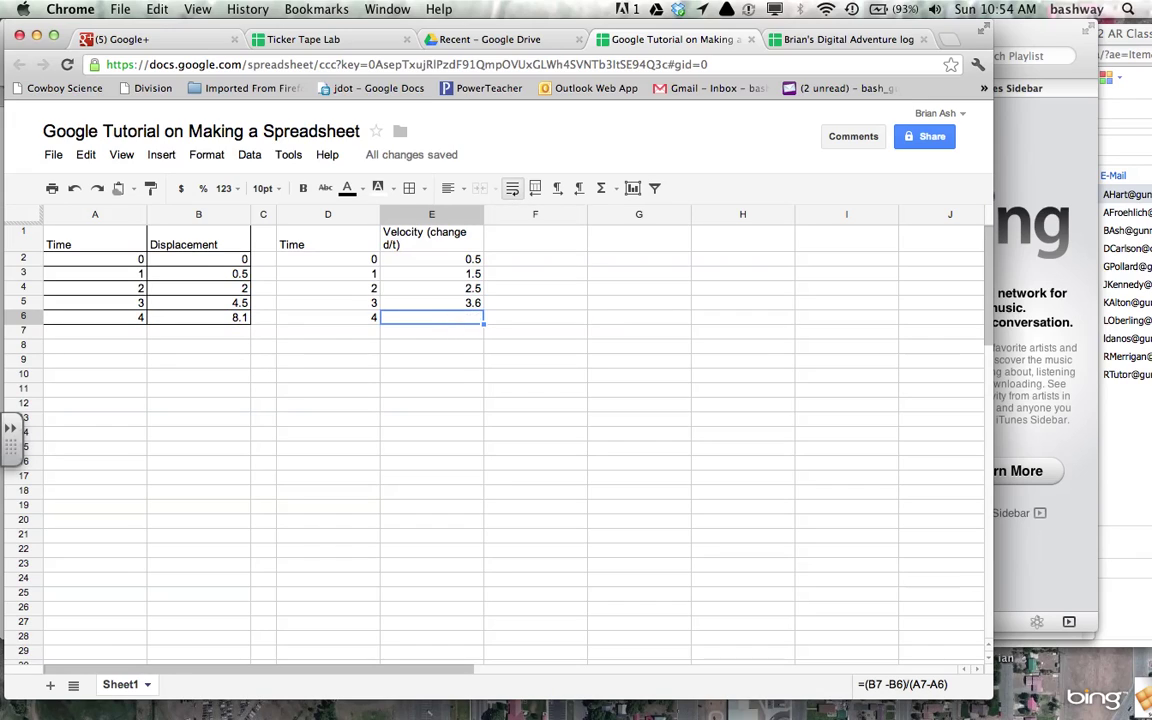
left_click(377, 318)
key("Delete")
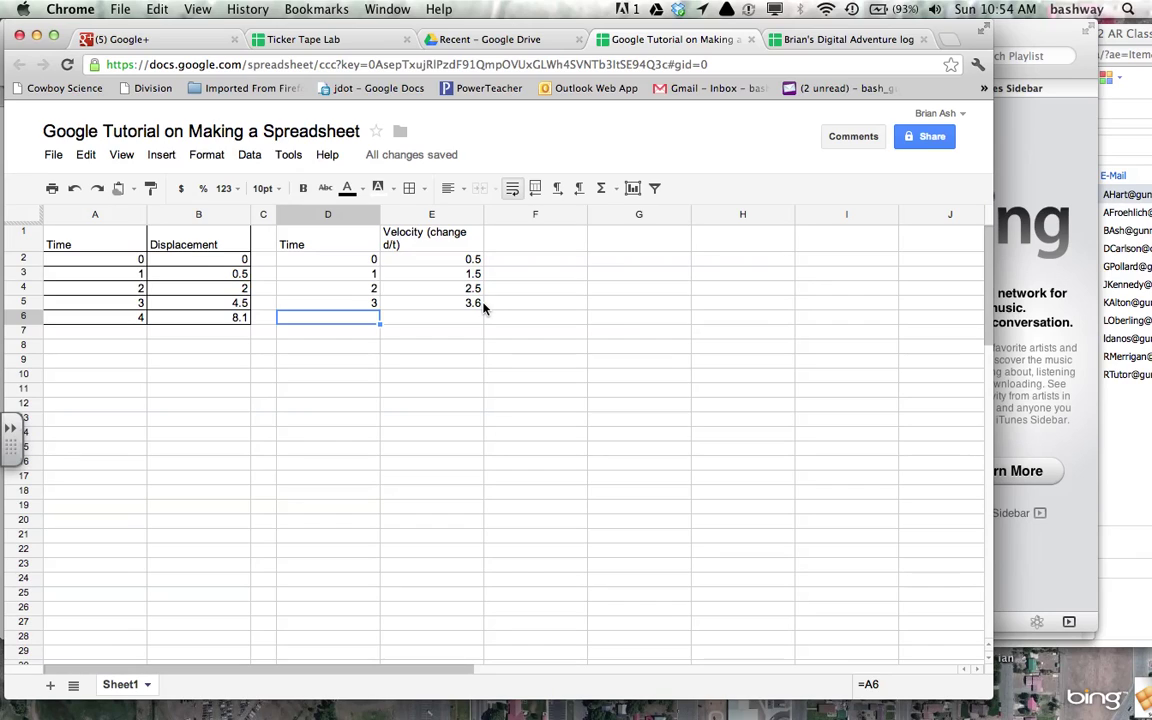
Narrow column D to fit the times, column E to fit the velocities, and make F a thin spacer.
left_click(427, 345)
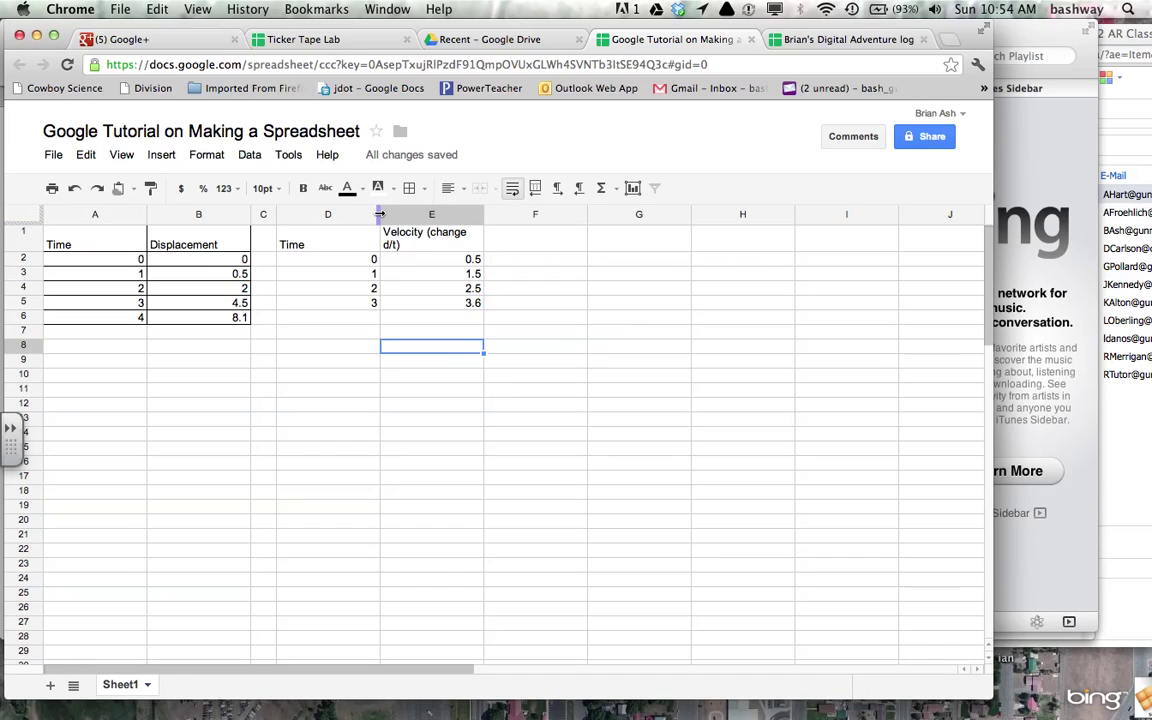
left_click_drag(369, 216, 337, 216)
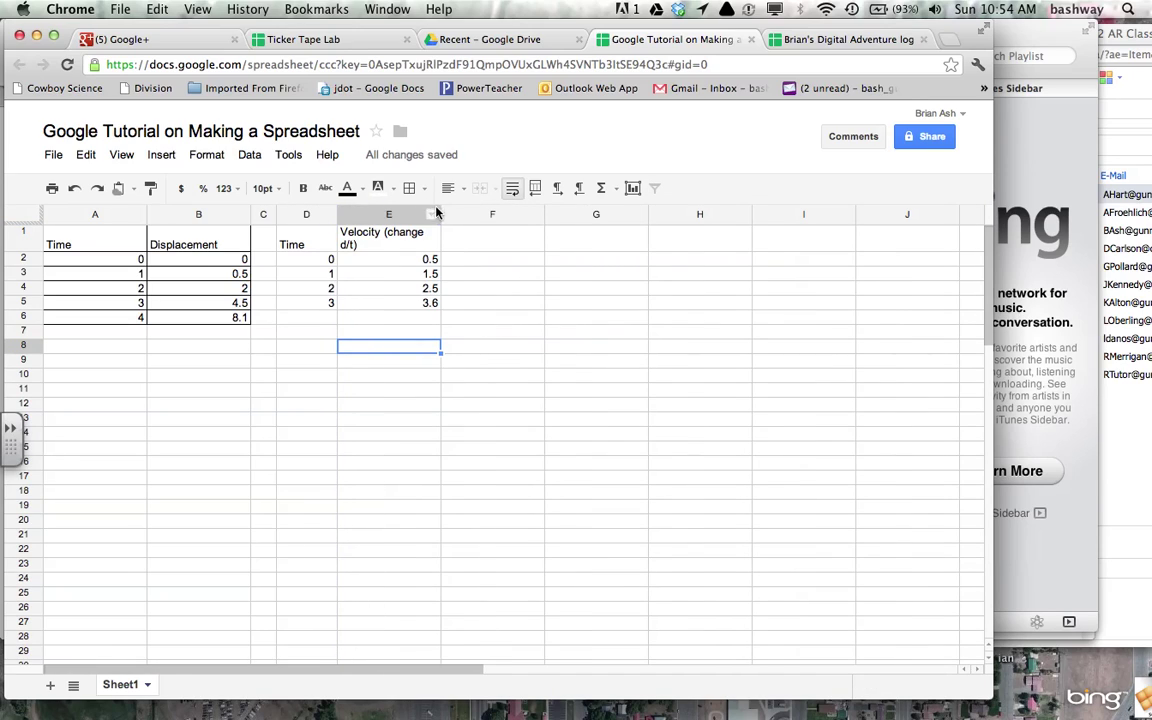
left_click_drag(441, 211, 426, 212)
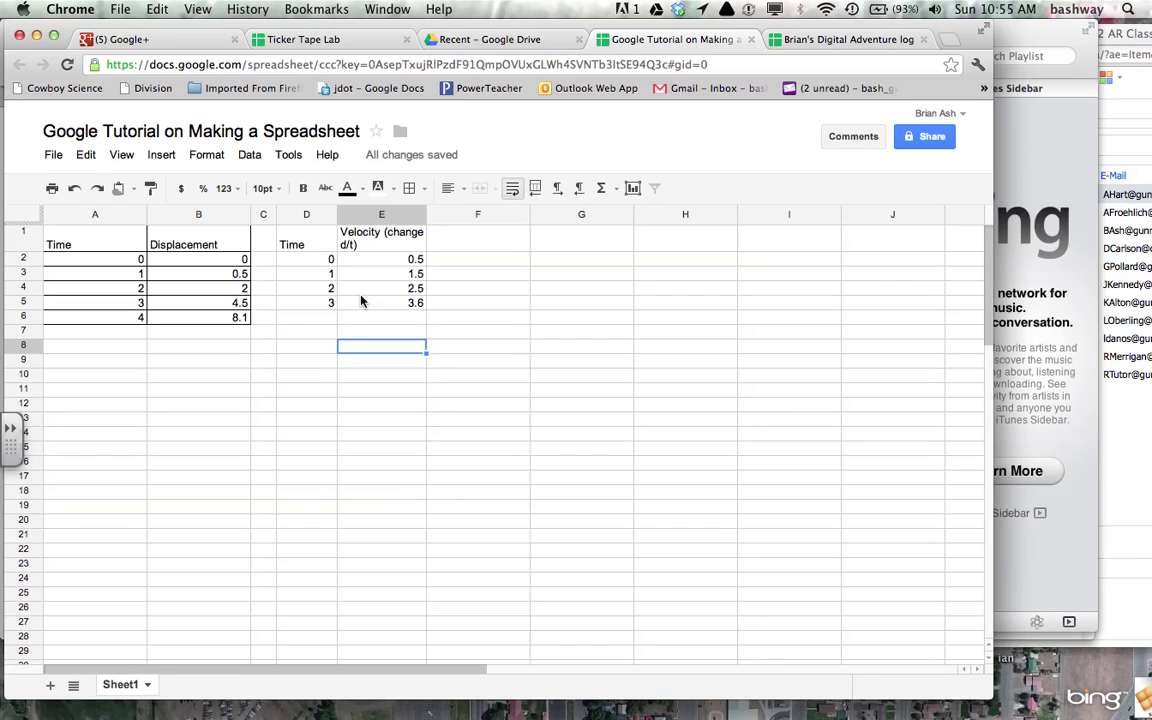
left_click_drag(530, 214, 467, 216)
Enter the heading Time in G1 and the times 0, 1 and 2 in G2:G4.
left_click(493, 247)
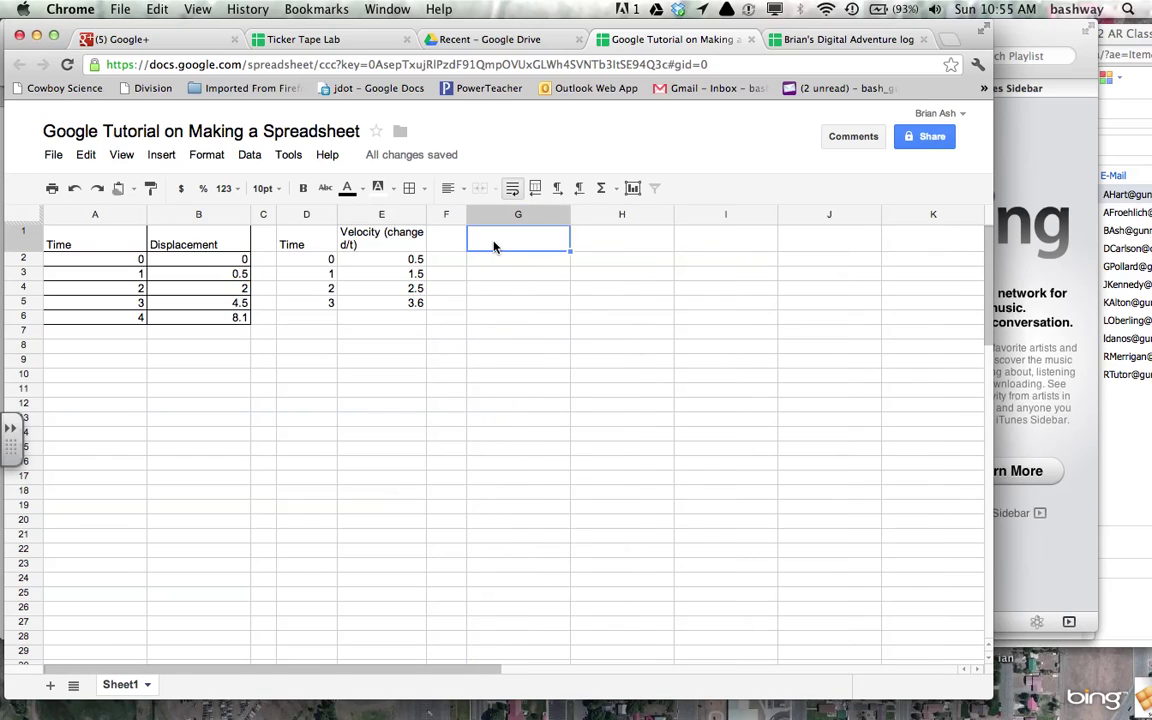
type("Time")
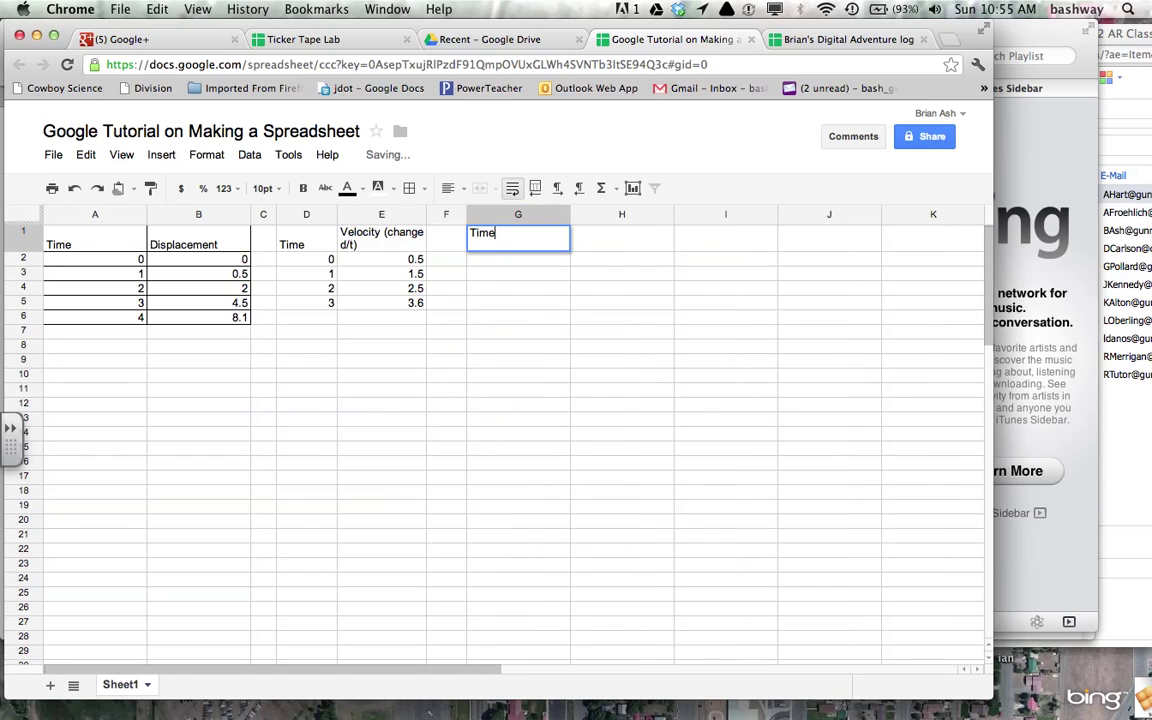
key("Return")
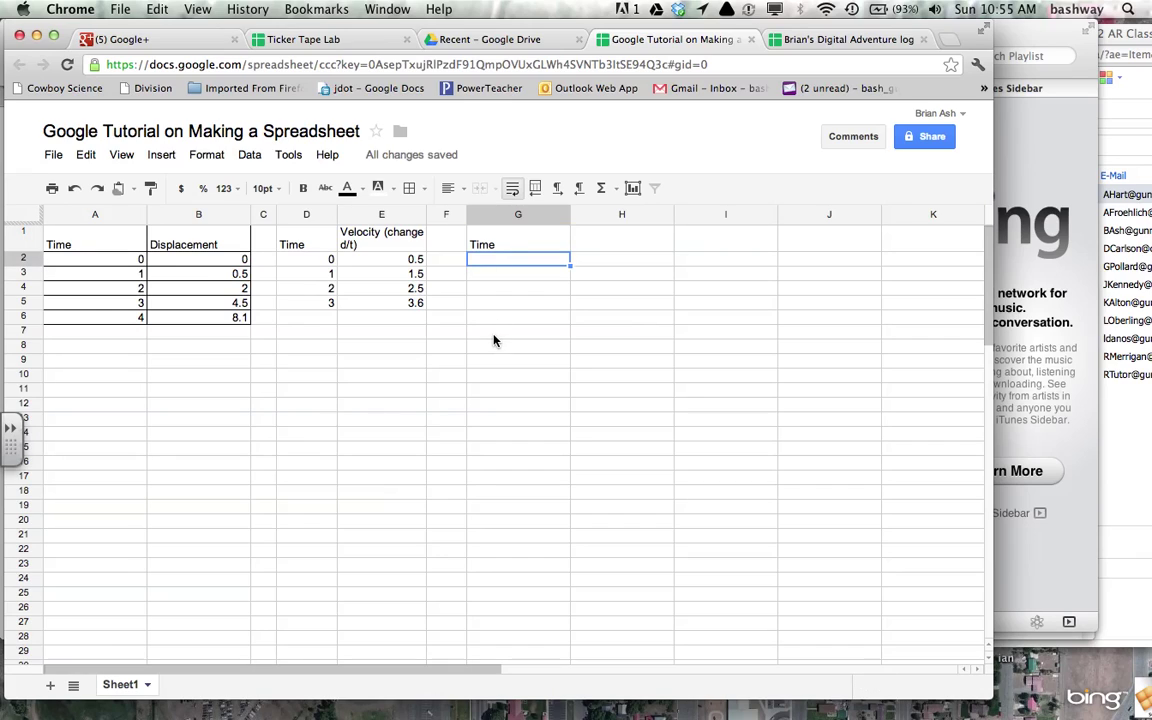
type("0")
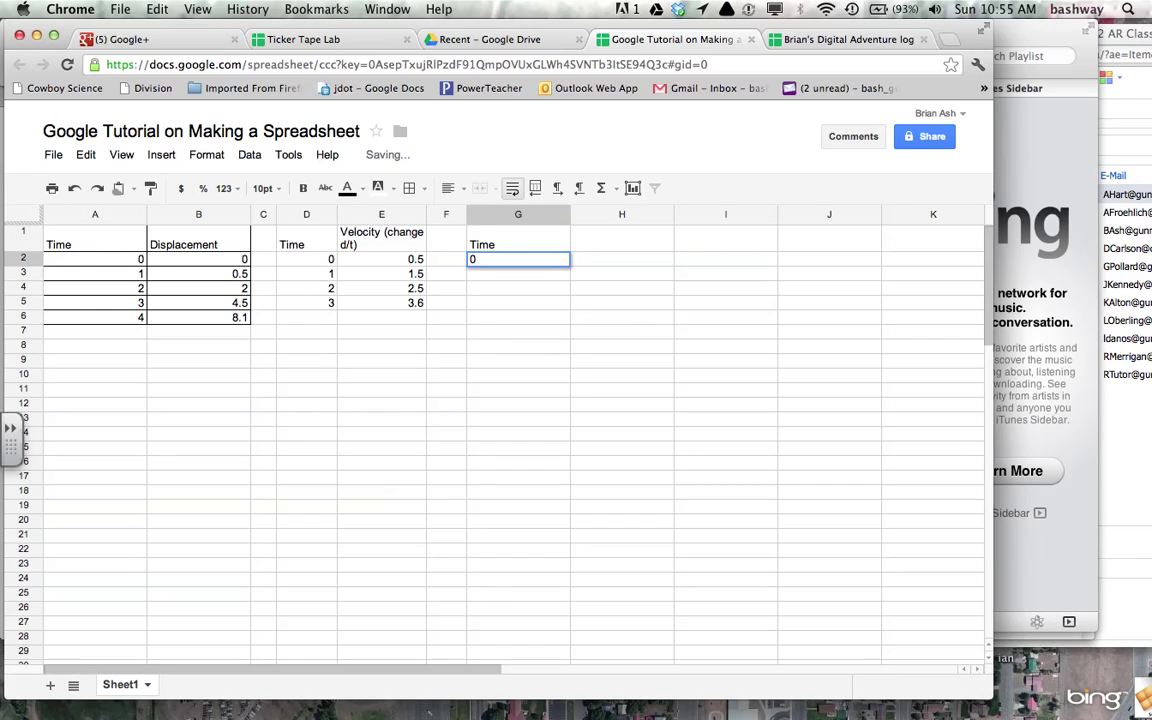
key("Return")
type("1")
key("Return")
type("2")
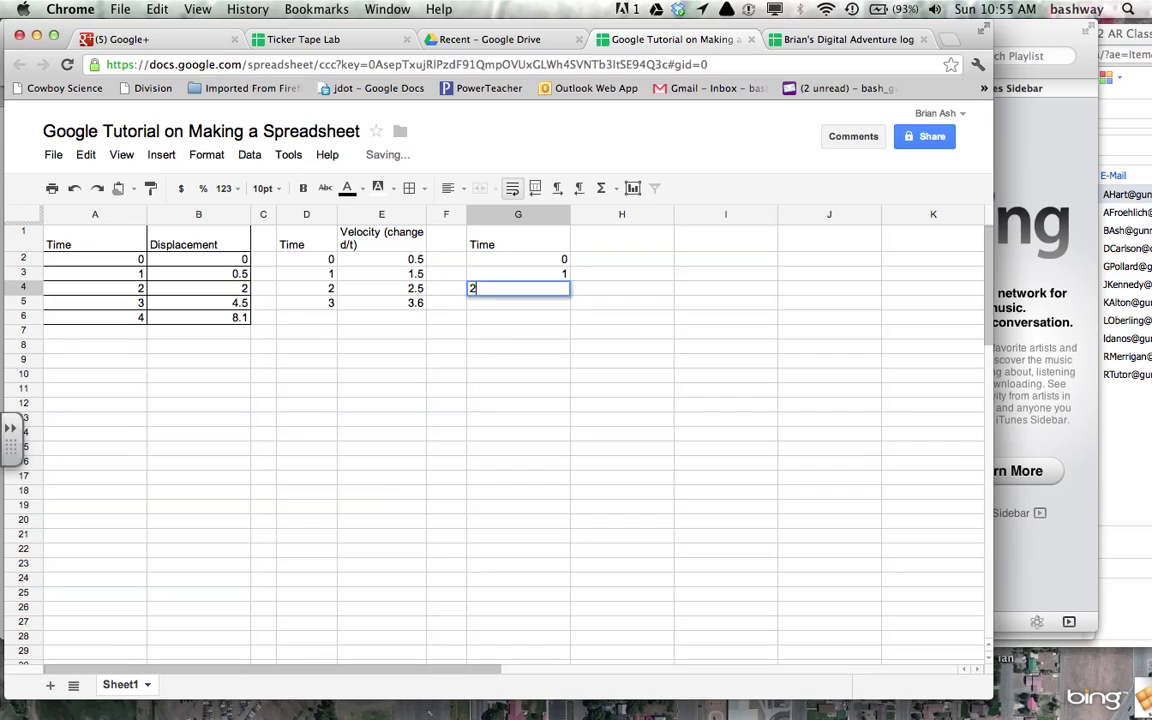
key("Return")
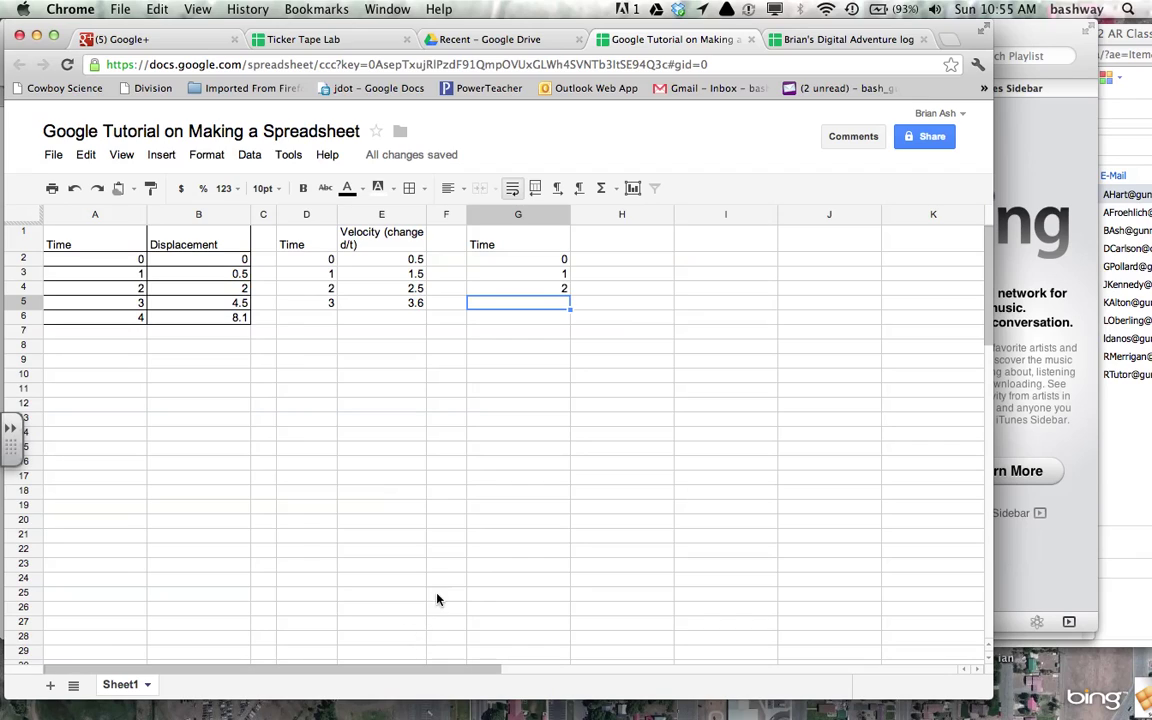
Start a formula in H2, cancel it, and select H1 for the acceleration heading.
left_click(594, 477)
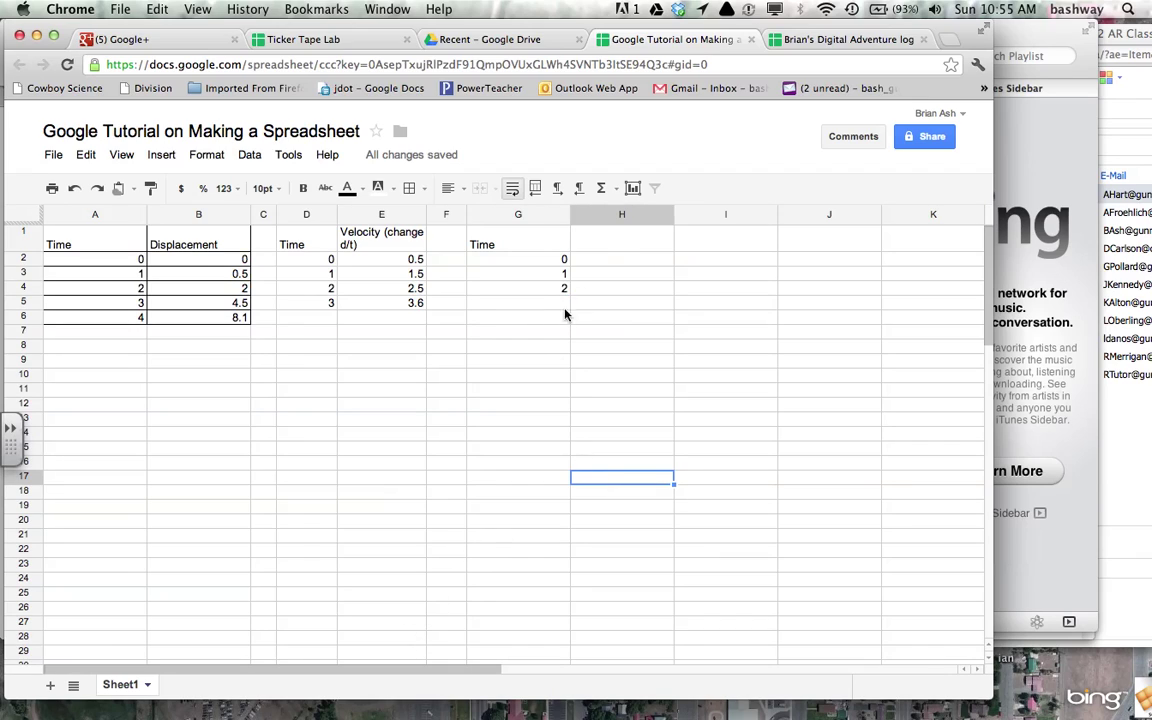
left_click(606, 248)
left_click(606, 262)
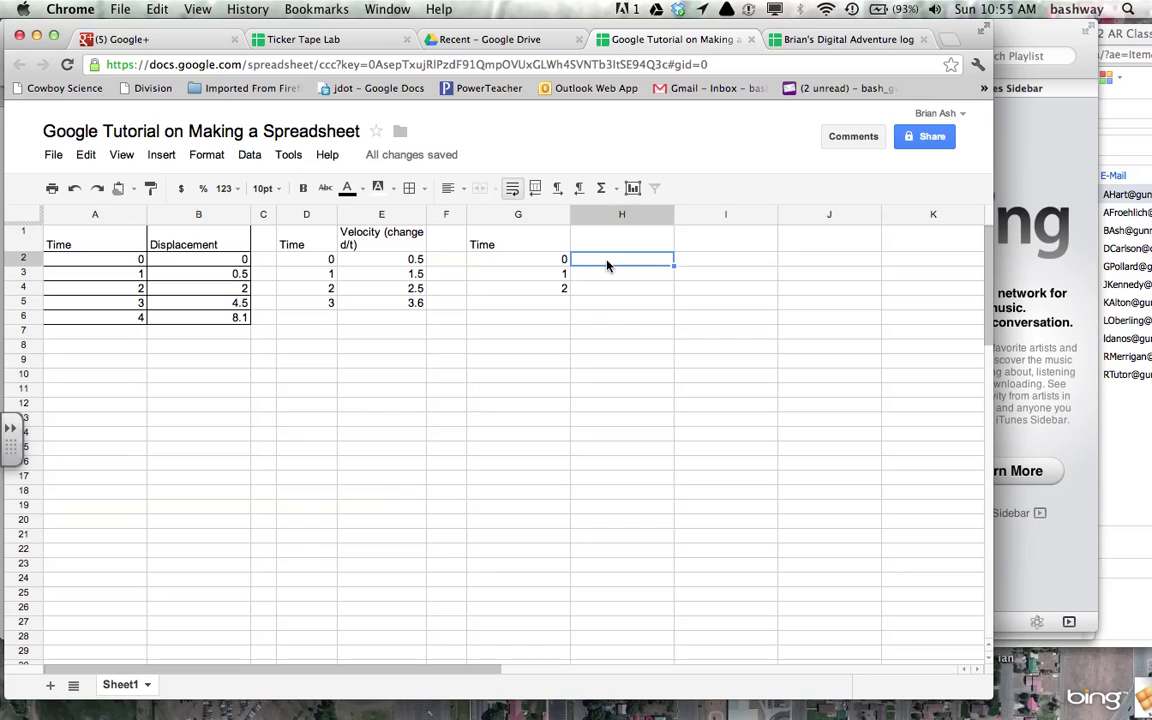
type("=")
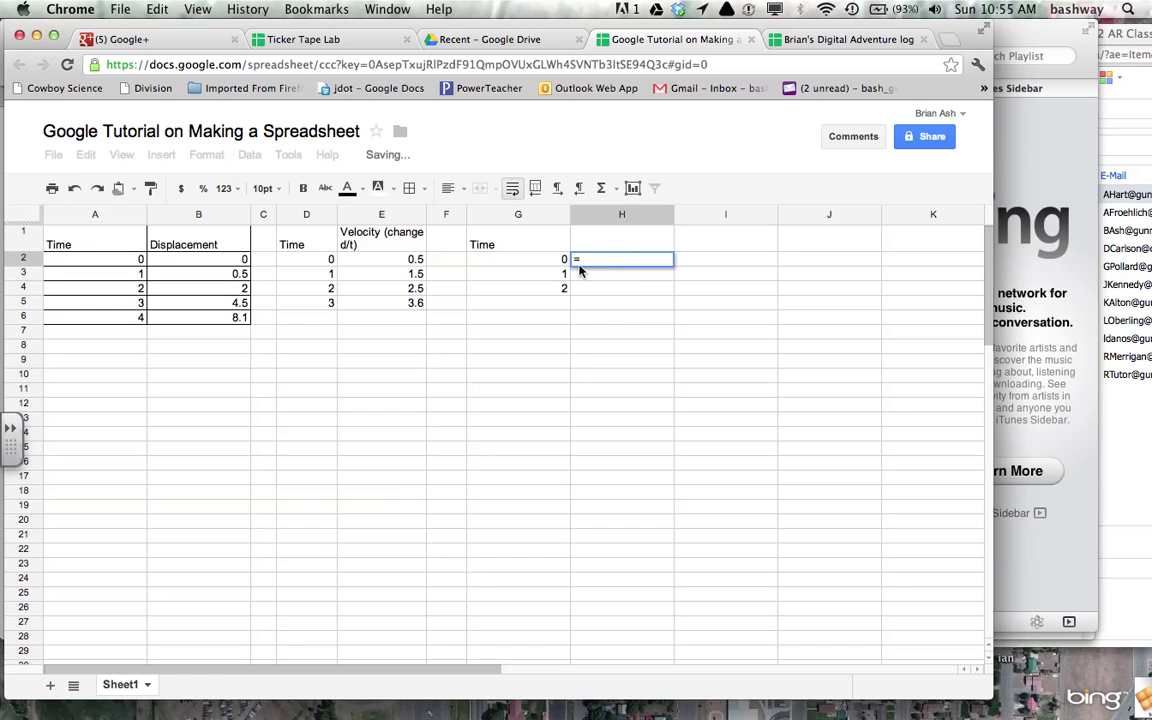
key("Escape")
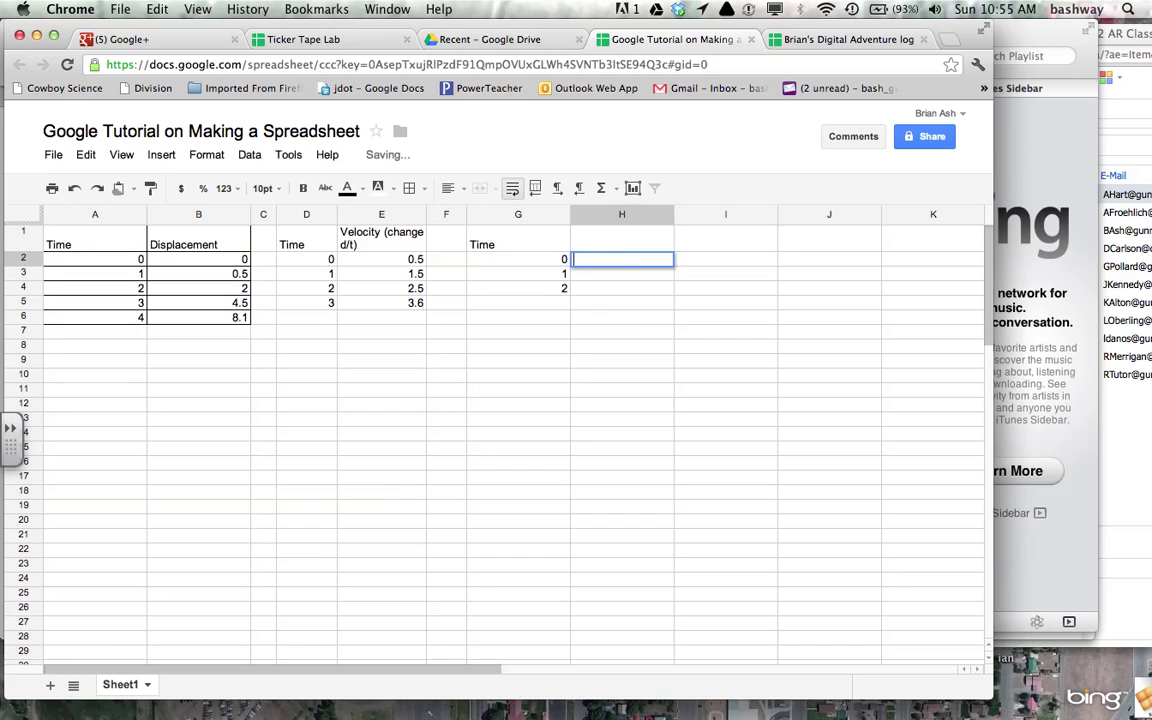
left_click(603, 236)
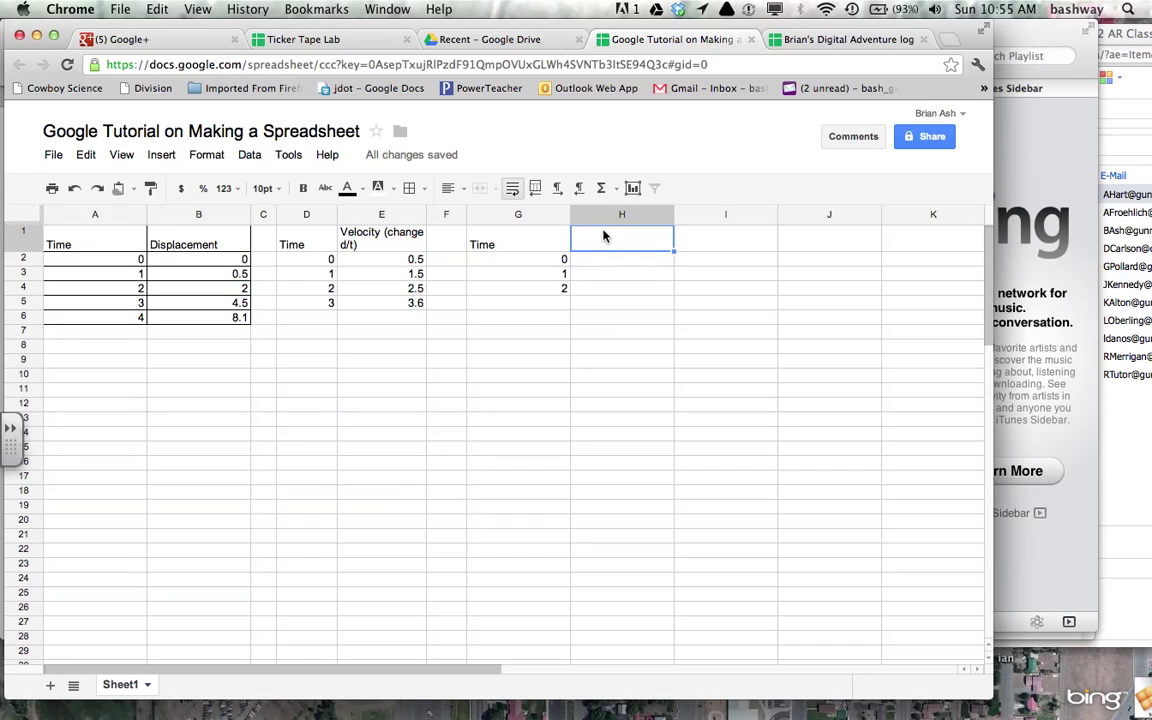
Label H1 'Acc (change of V vs t)' and enter a velocity difference formula E3-E2 in H2.
type("Acc")
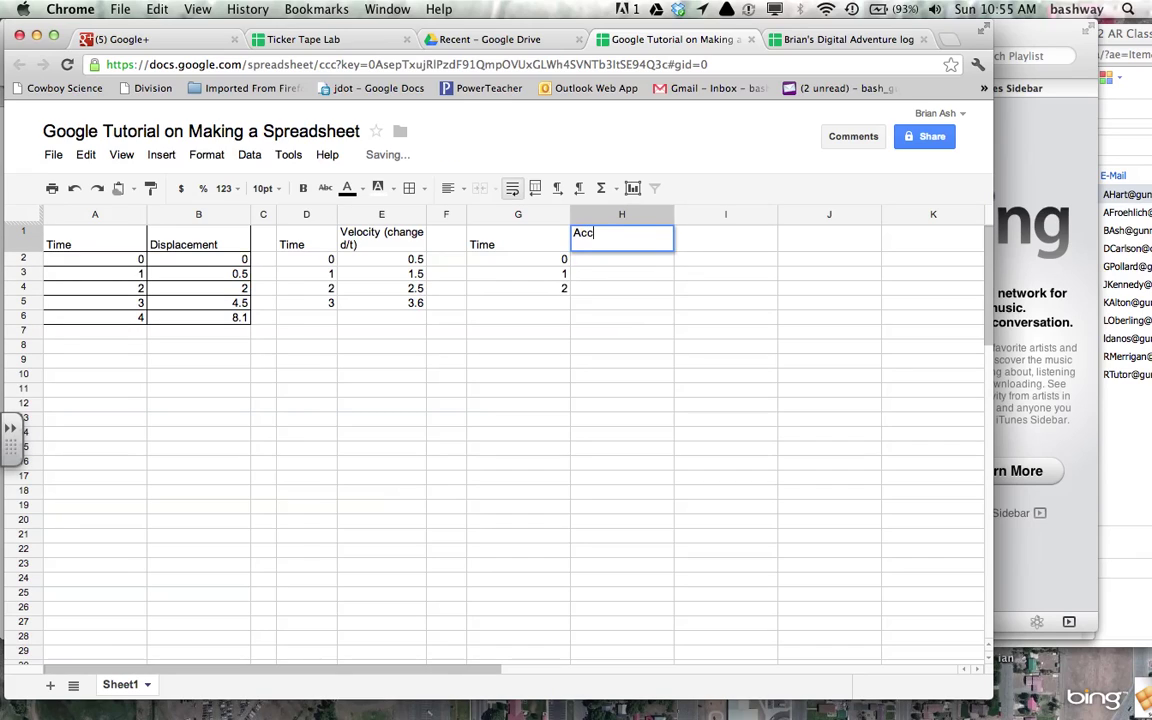
type(" (change of V vs t)")
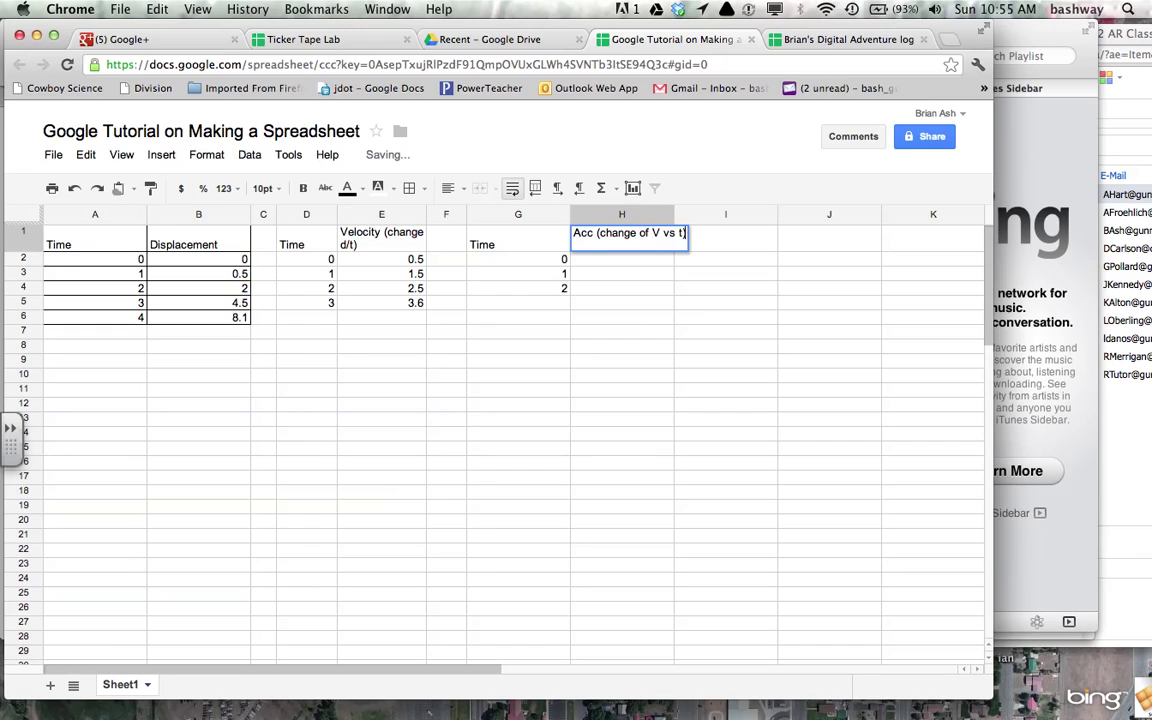
key("Return")
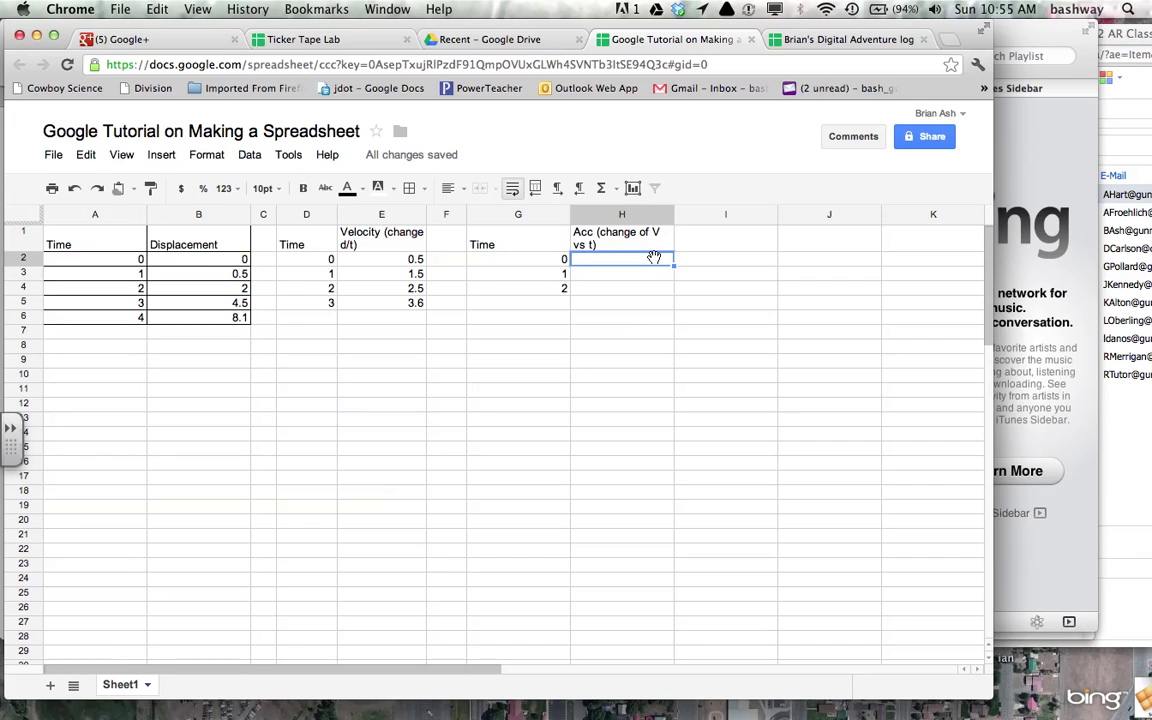
type("=")
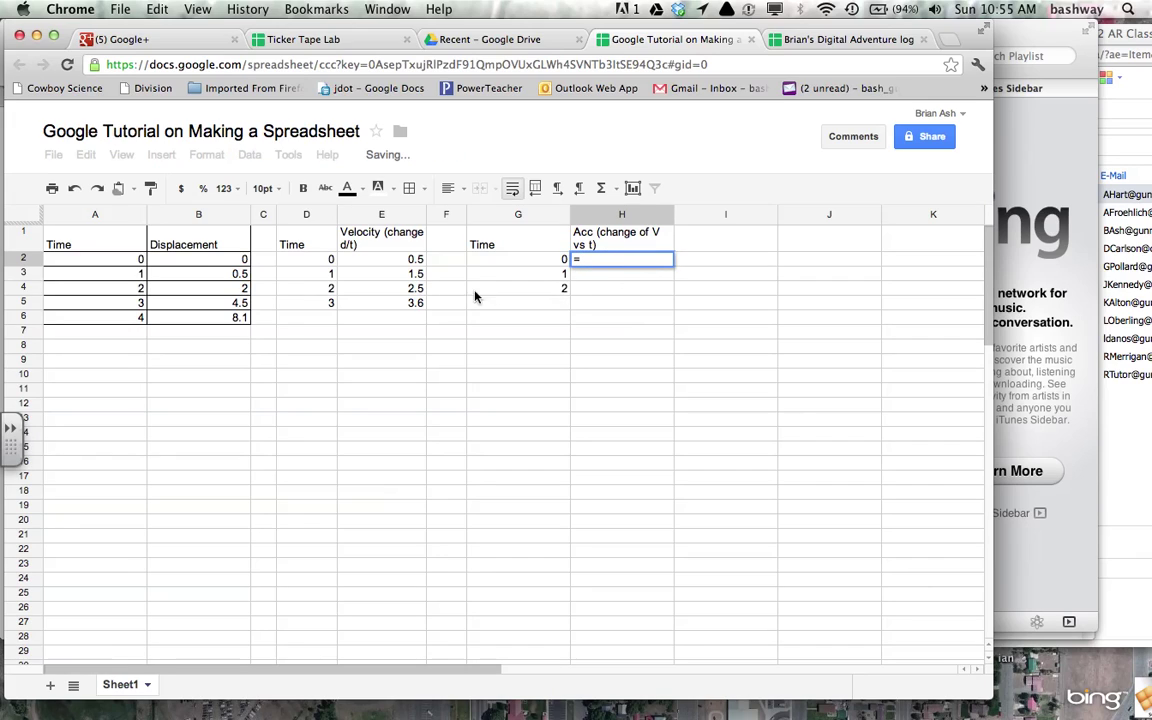
left_click(409, 274)
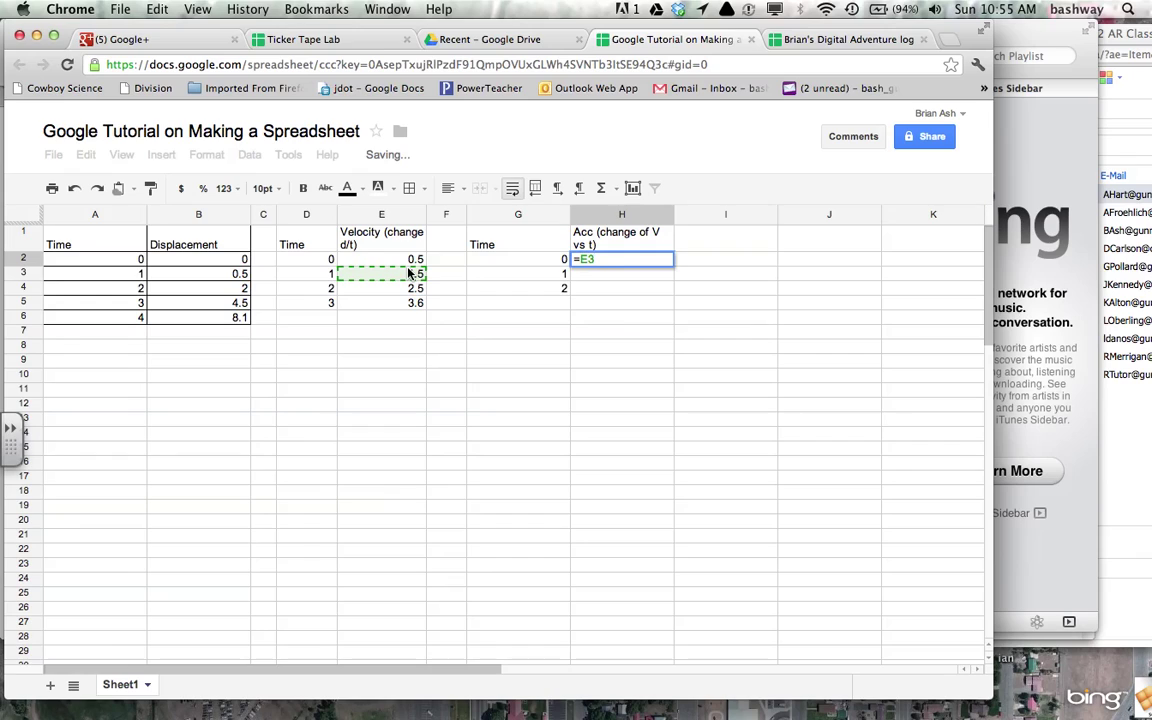
type("-")
left_click(405, 261)
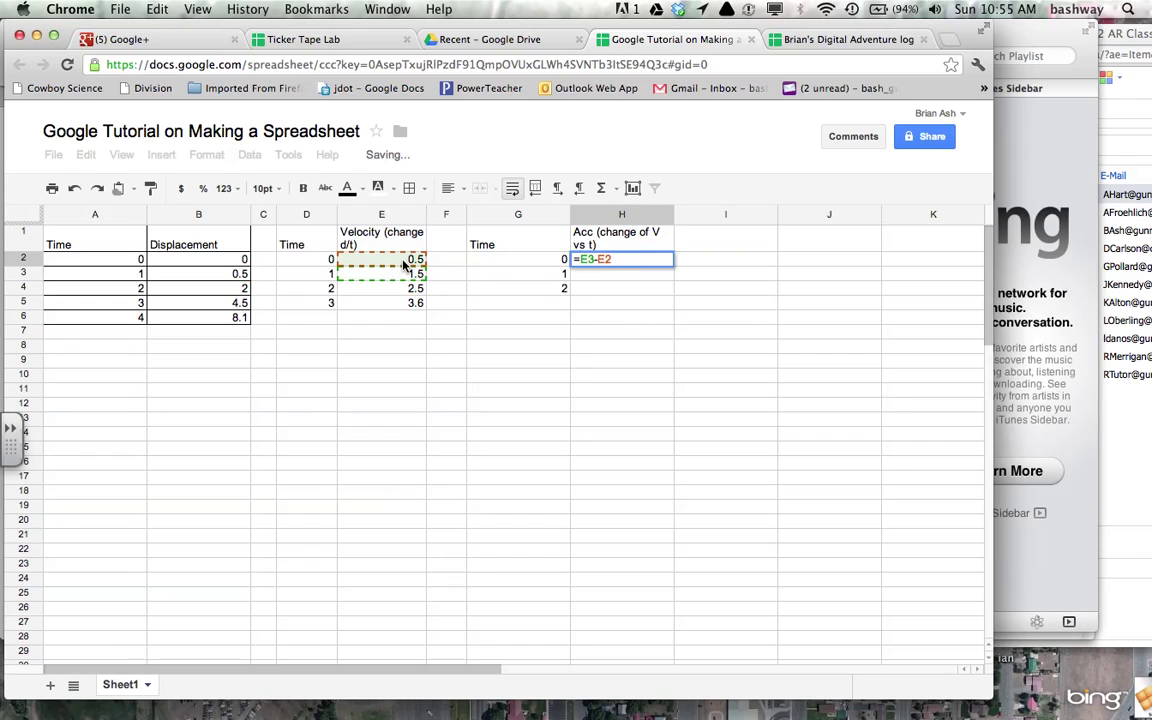
key("Left")
type(")")
key("Return")
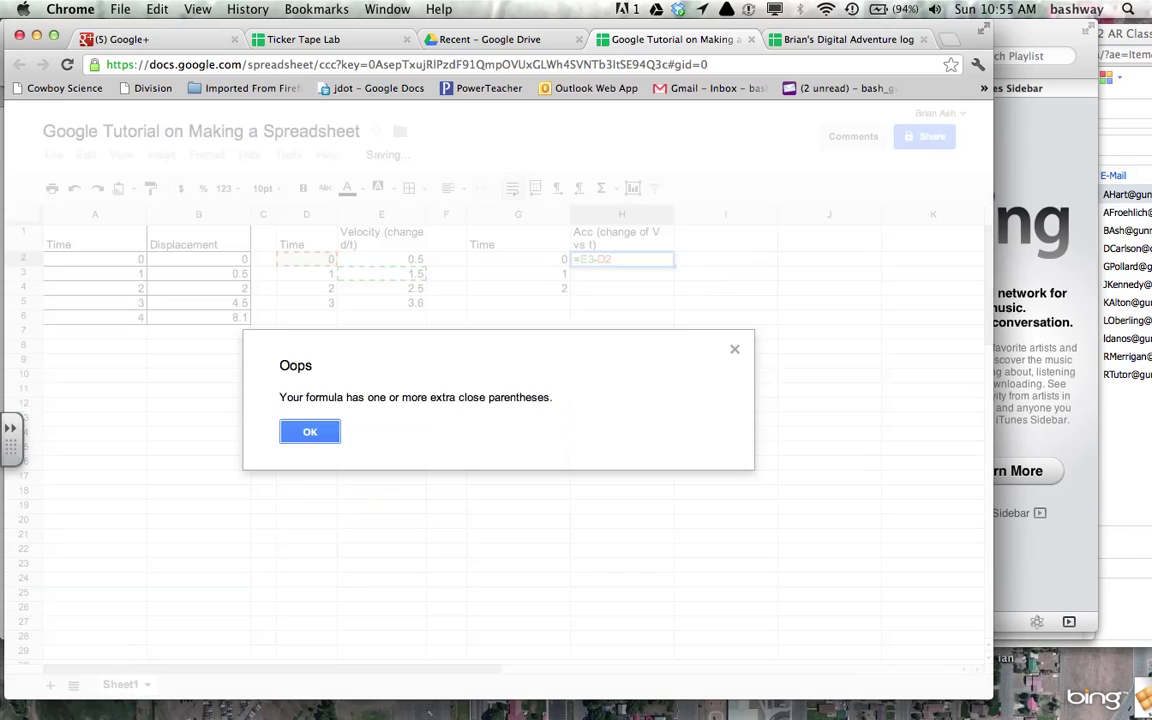
Dismiss the parentheses error and rebuild H2's numerator as (E3-E2).
left_click(304, 432)
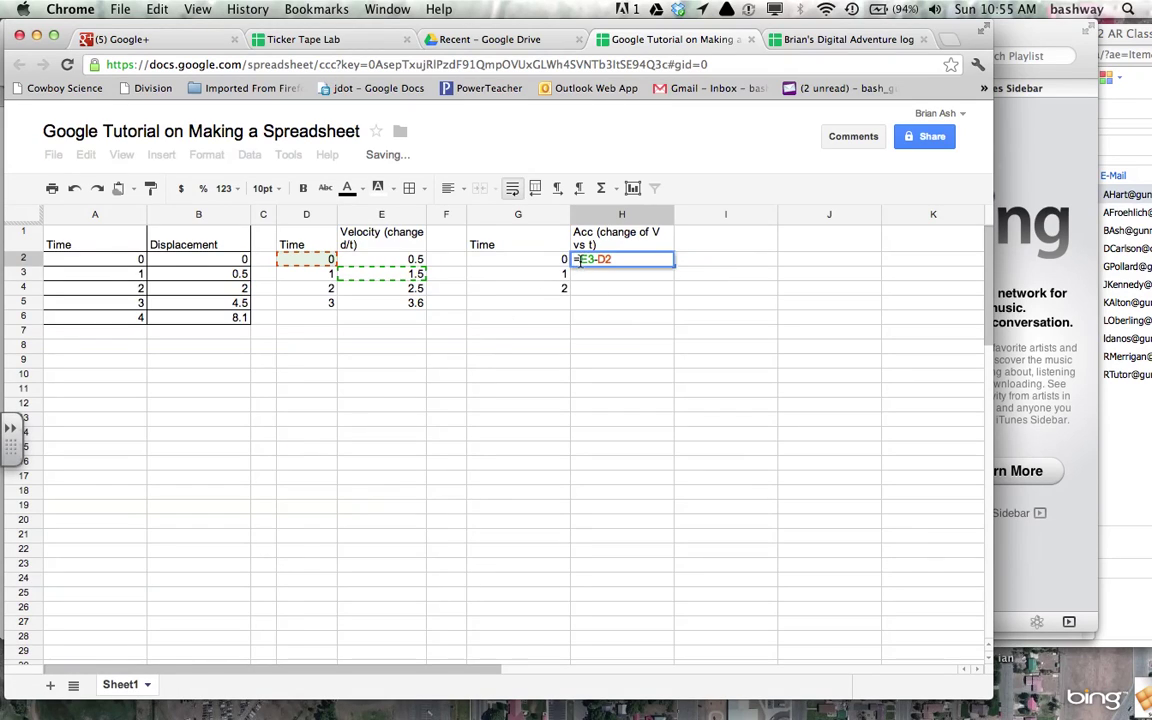
type("(")
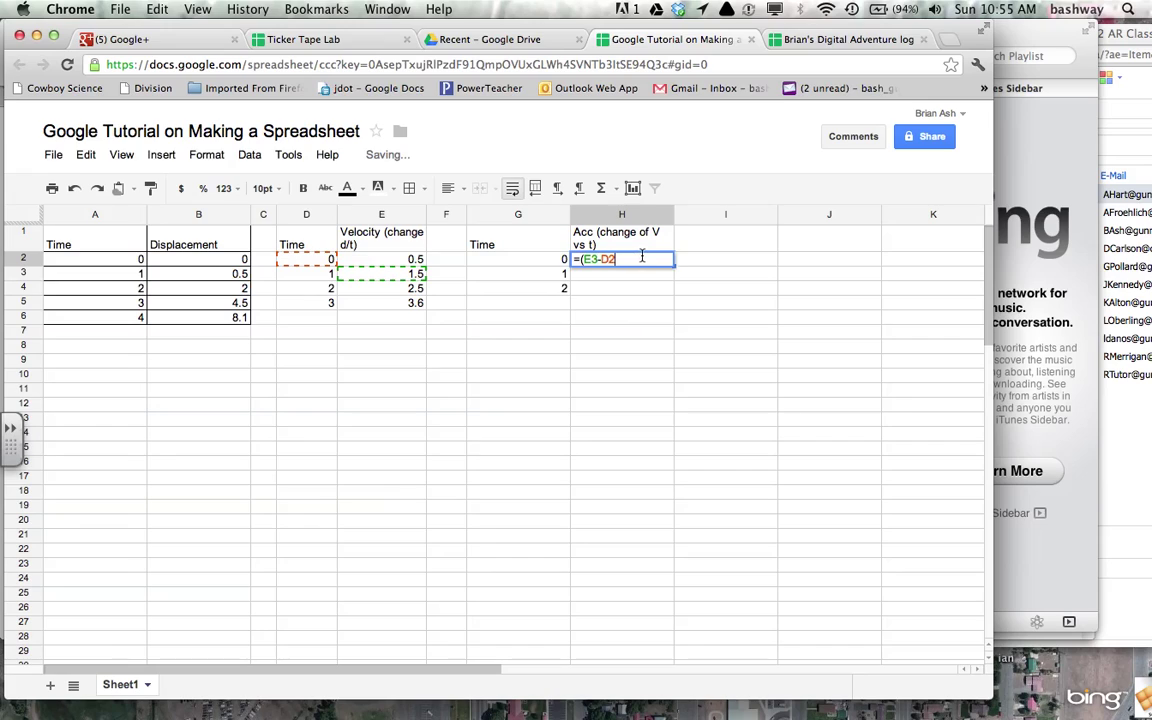
type(")/")
key("BackSpace")
key("BackSpace")
key("BackSpace")
key("BackSpace")
key("BackSpace")
key("BackSpace")
key("BackSpace")
left_click(390, 275)
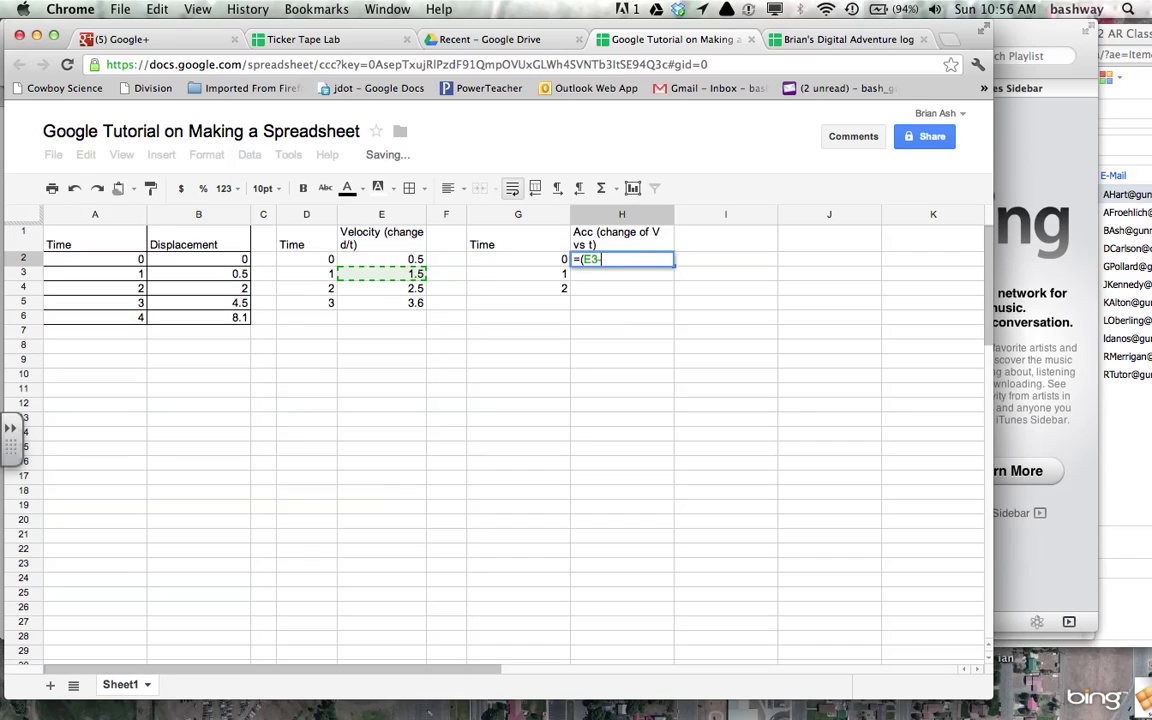
type("-")
left_click(411, 258)
type(")")
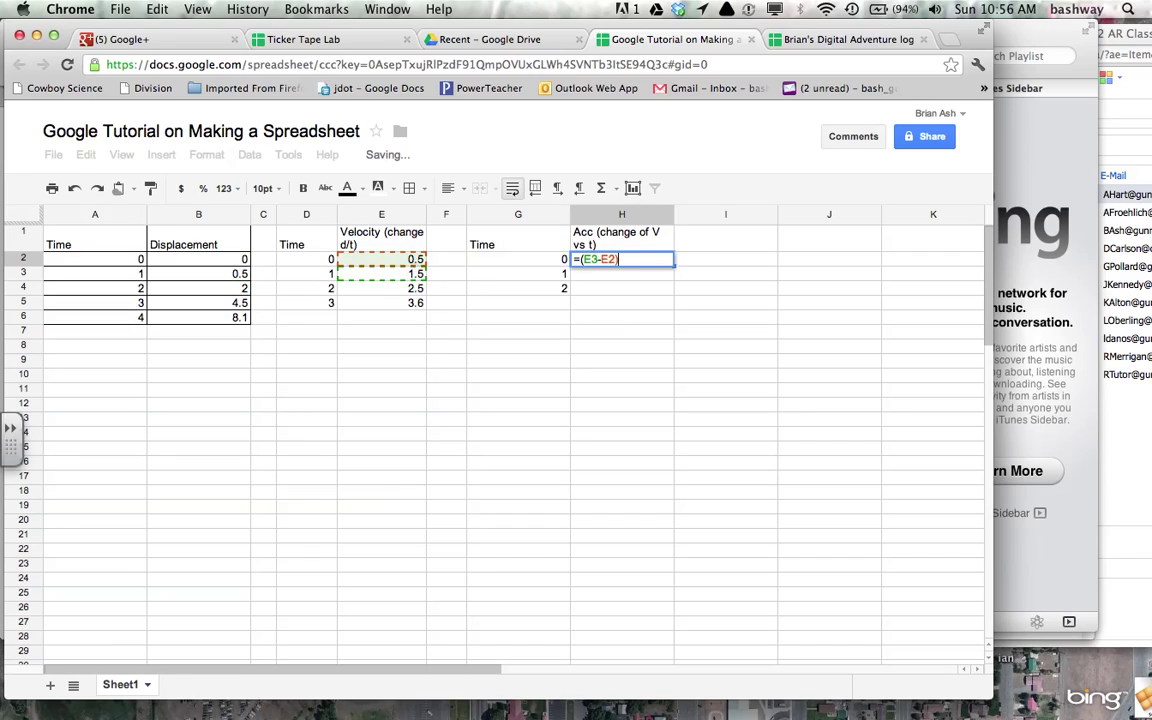
type("/")
Divide by (D3-D2) to finish H2's acceleration formula, giving 1.
left_click(330, 276)
type("-")
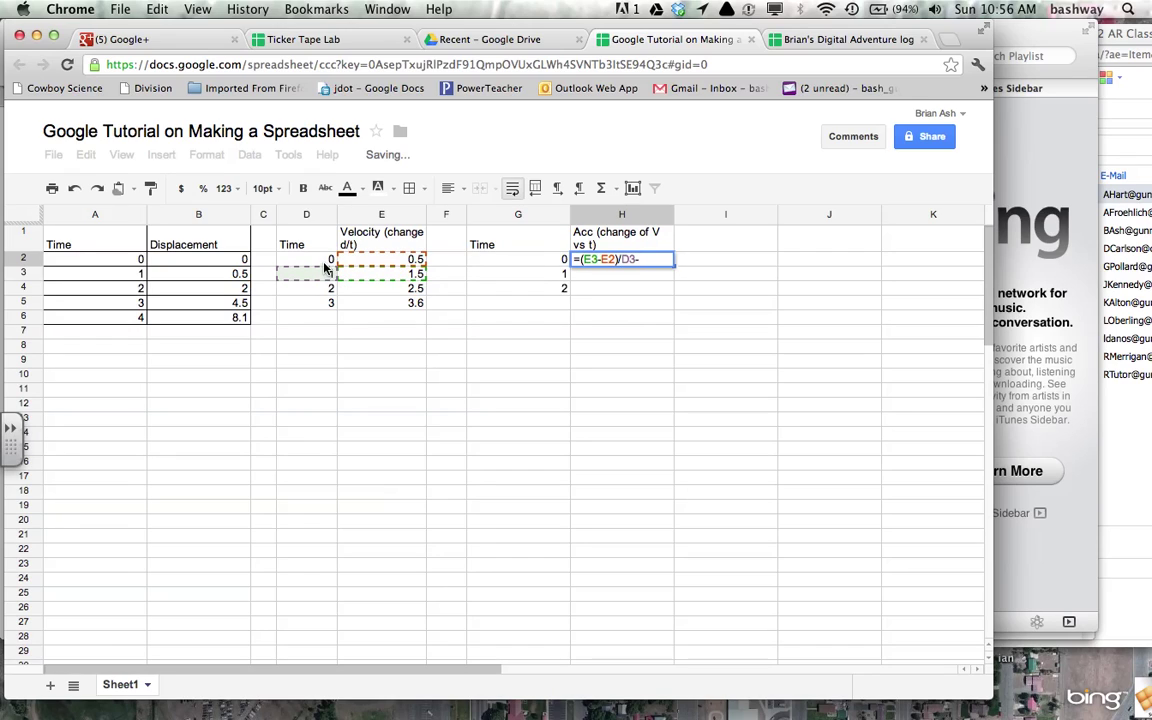
left_click(325, 261)
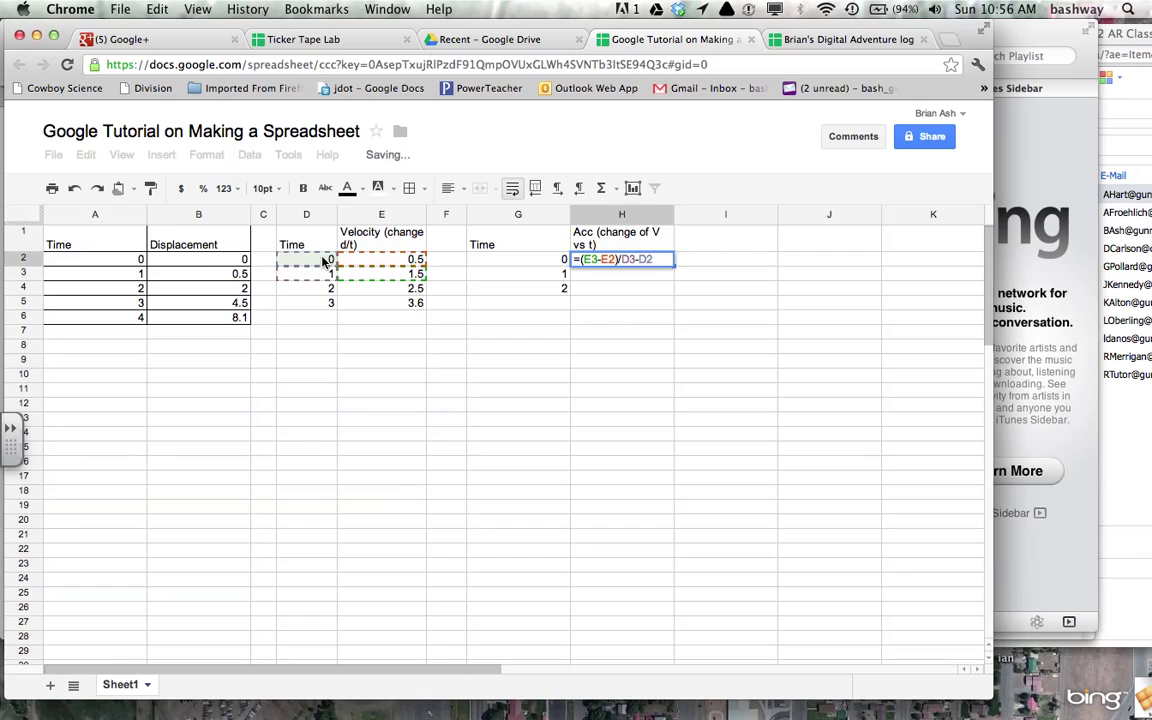
type(")")
key("Left")
key("Left")
key("Left")
key("Left")
key("Left")
key("Left")
type("((")
key("Return")
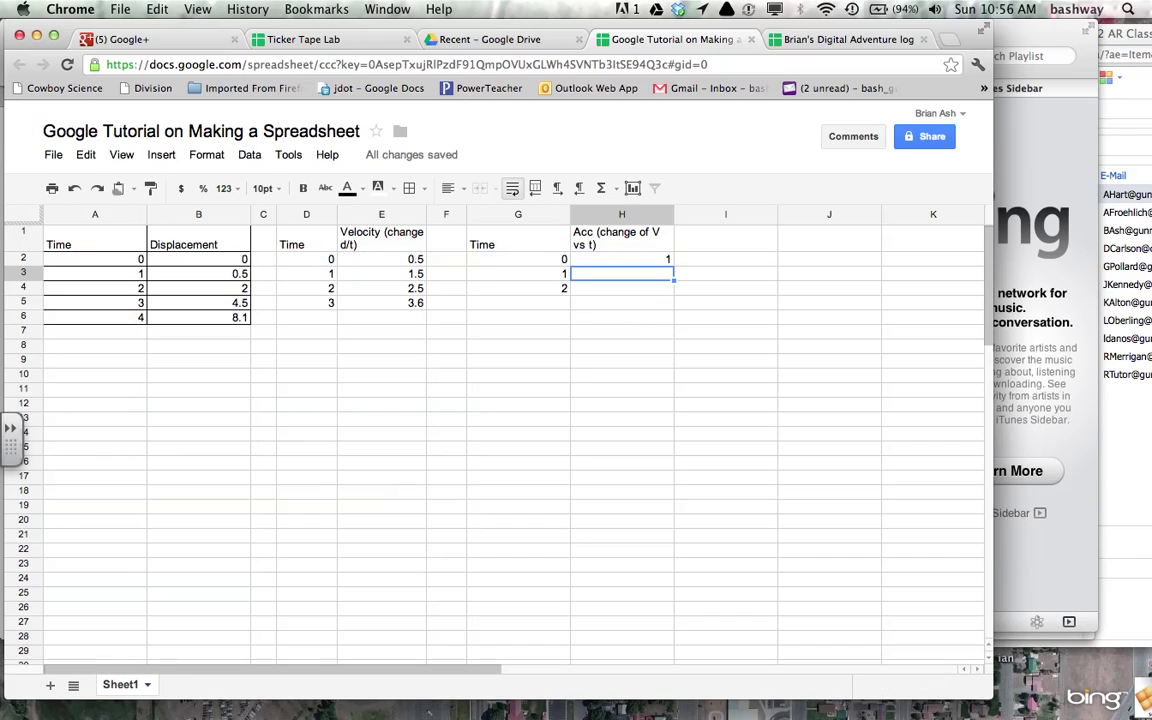
left_click(662, 260)
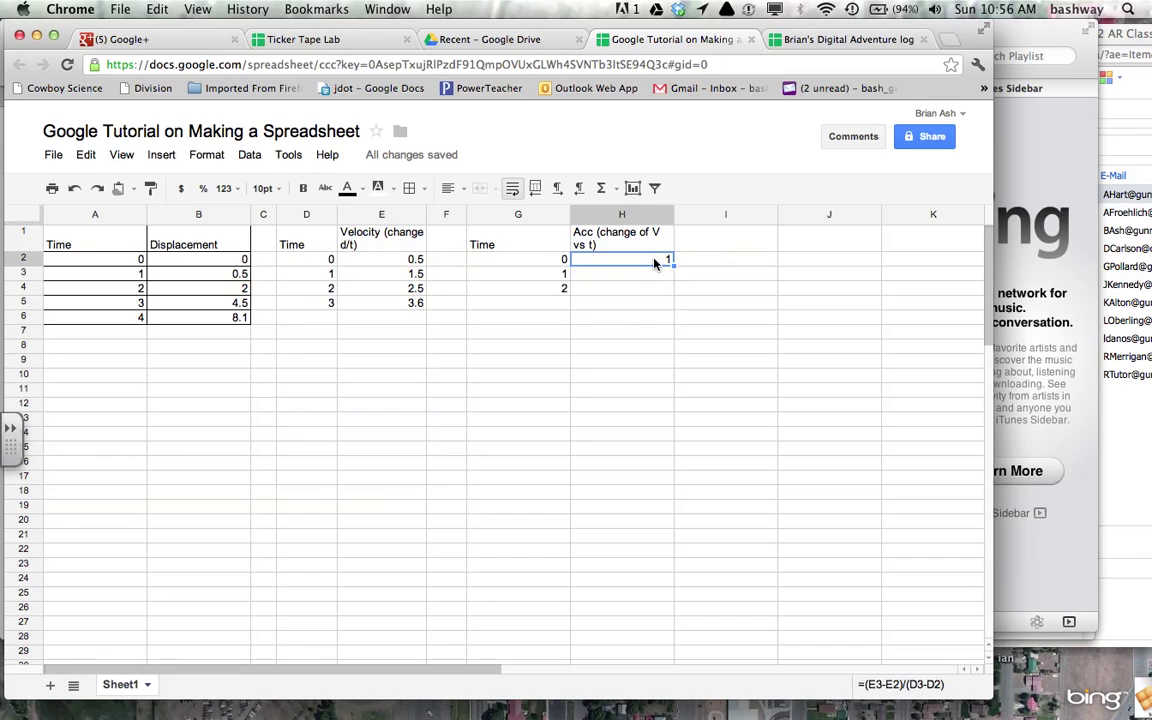
Fill the H2 formula down to H4 so H3 and H4 show 1 and 1.1.
left_click_drag(670, 261, 671, 288)
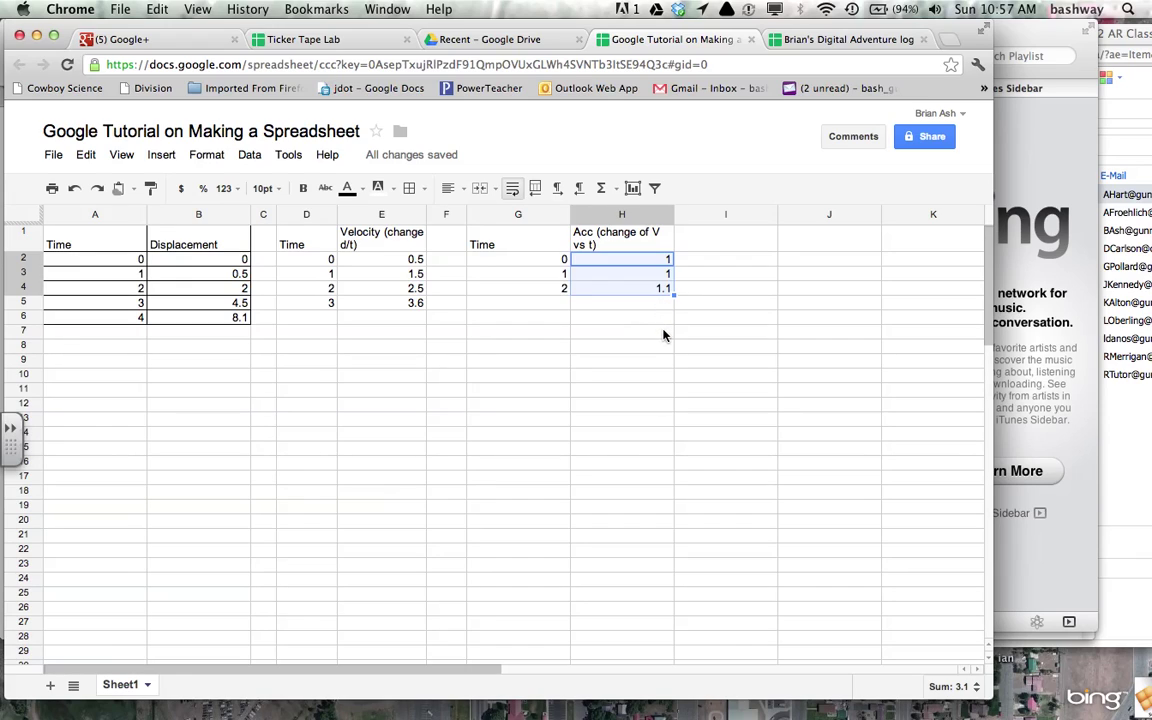
Insert a basic scatter chart of the Time and Acc data in G1:H4.
left_click(663, 335)
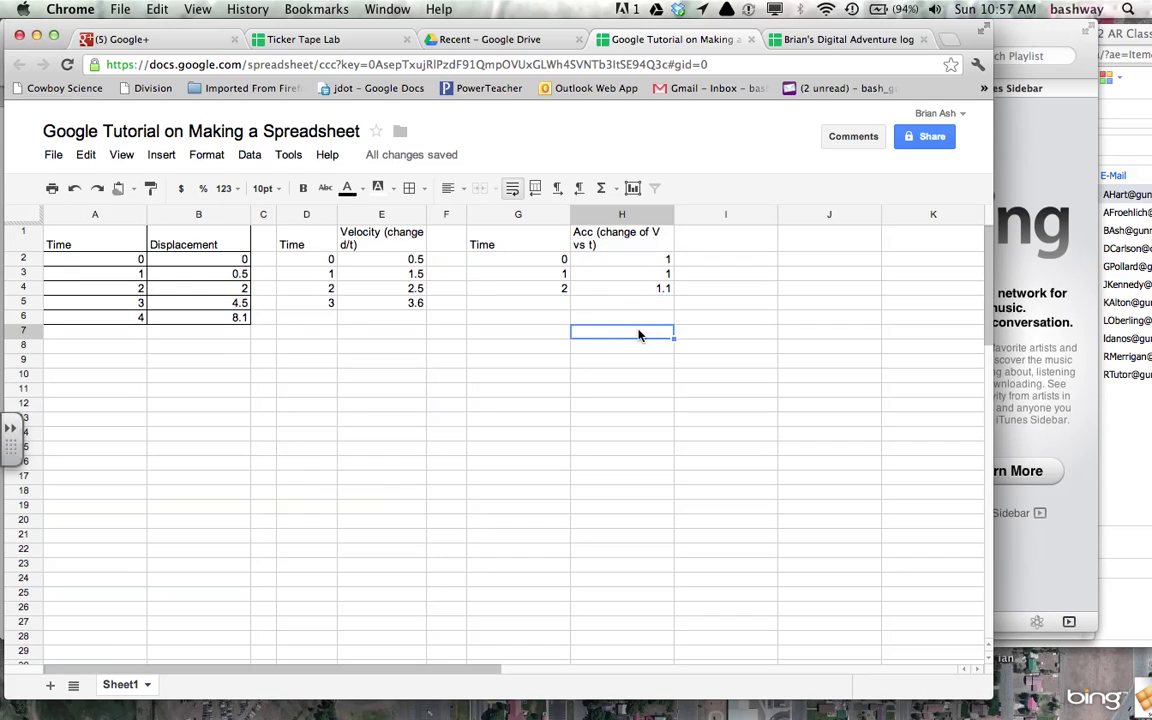
left_click(480, 231)
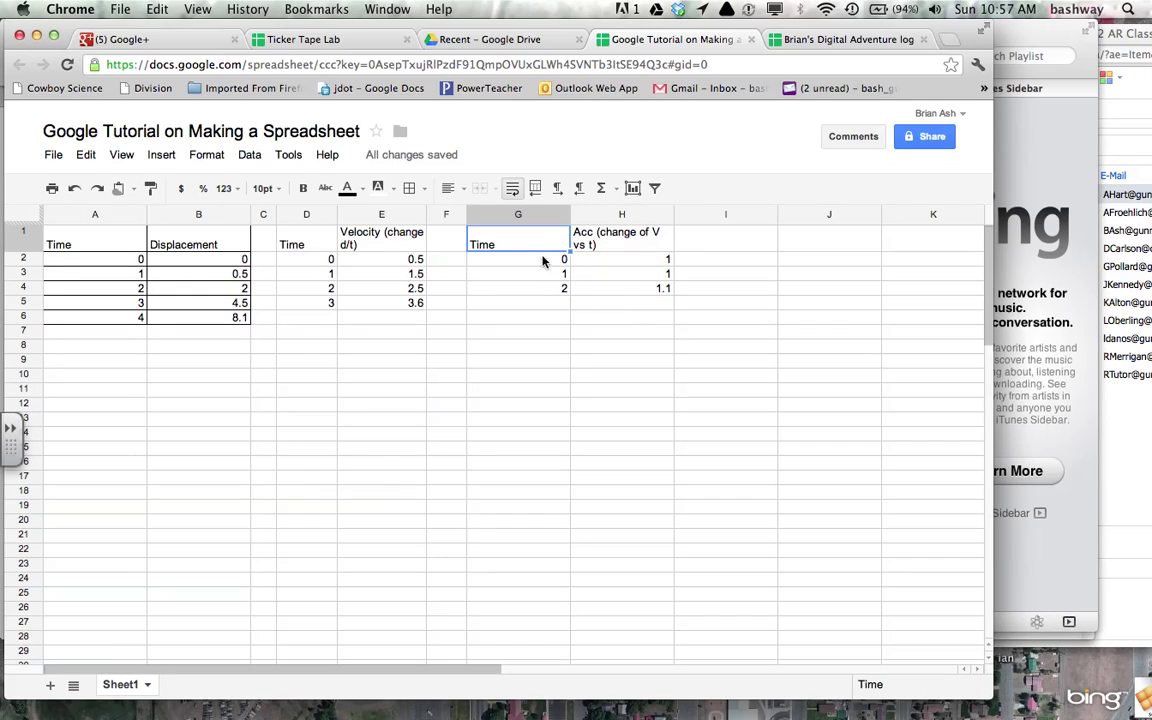
left_click(630, 290, "shift")
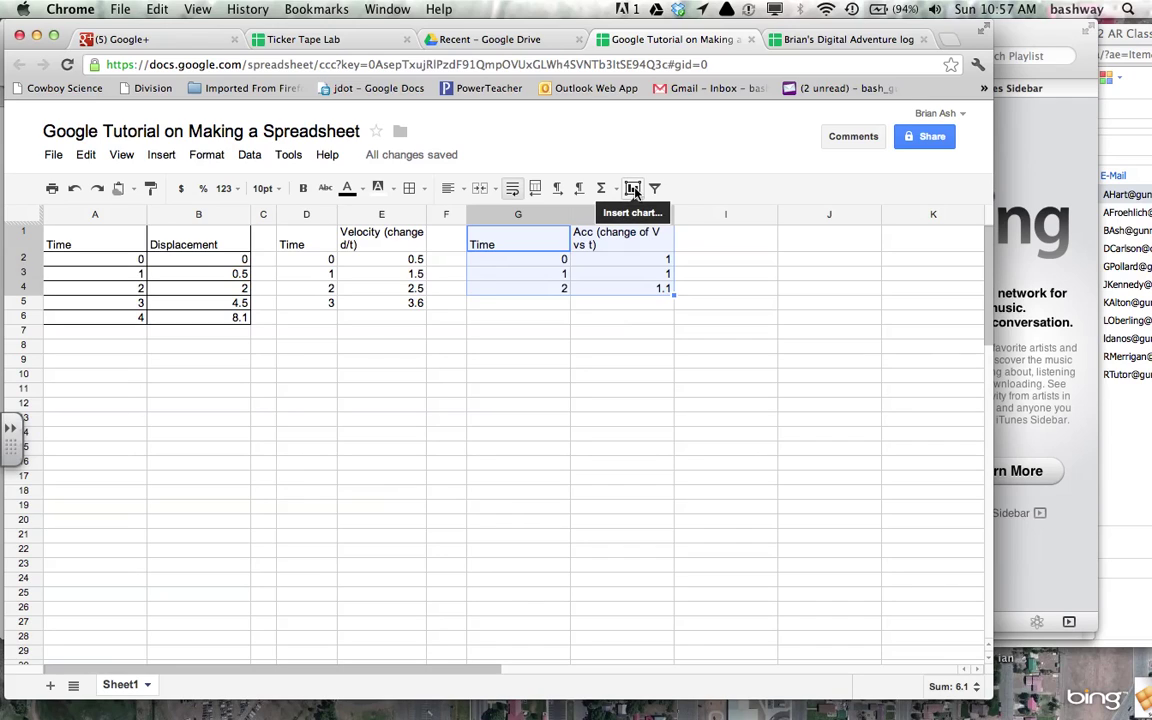
left_click(632, 188)
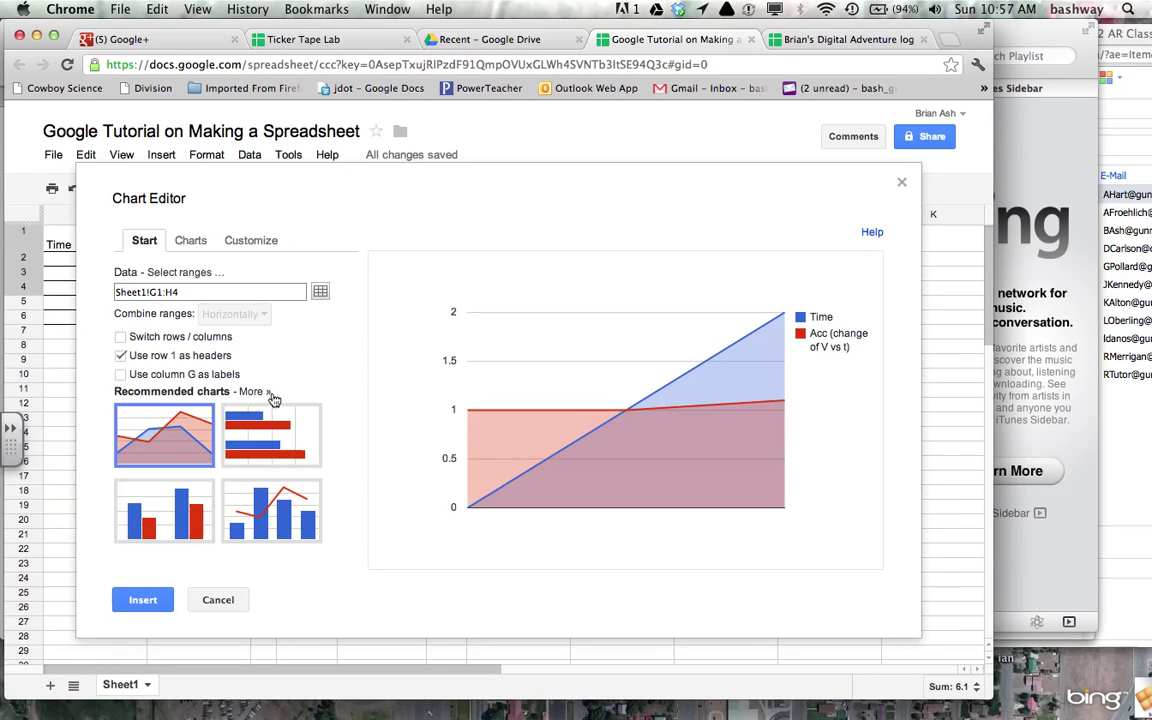
left_click(255, 393)
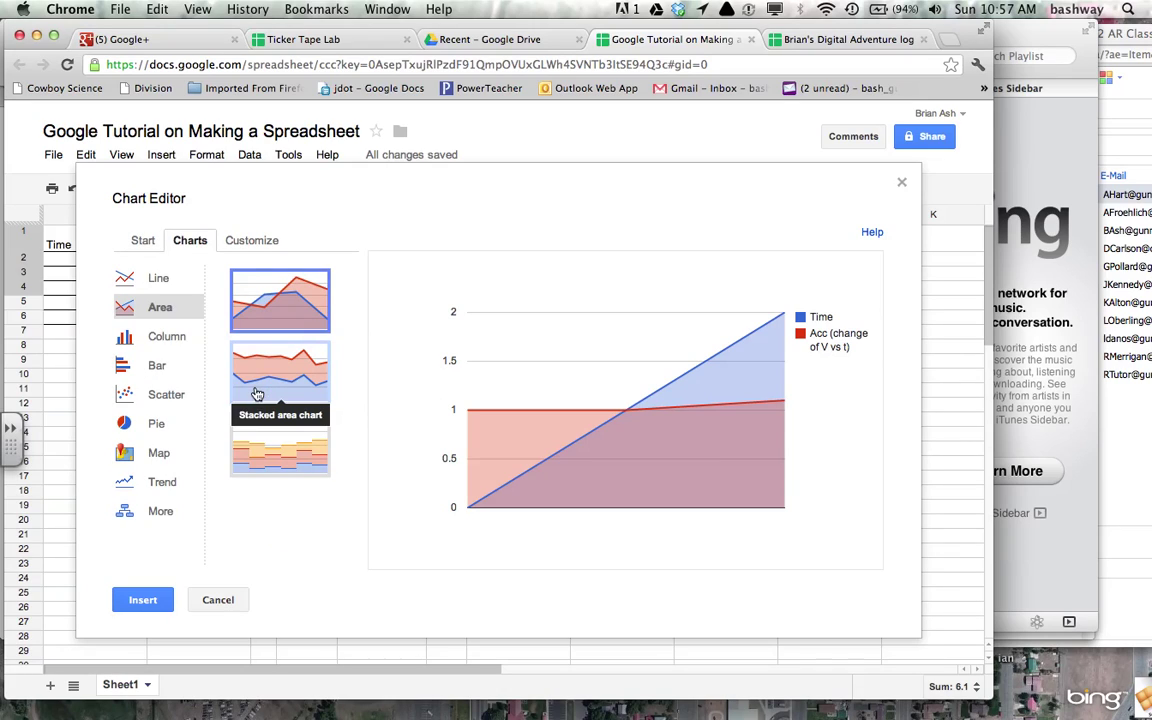
left_click(158, 398)
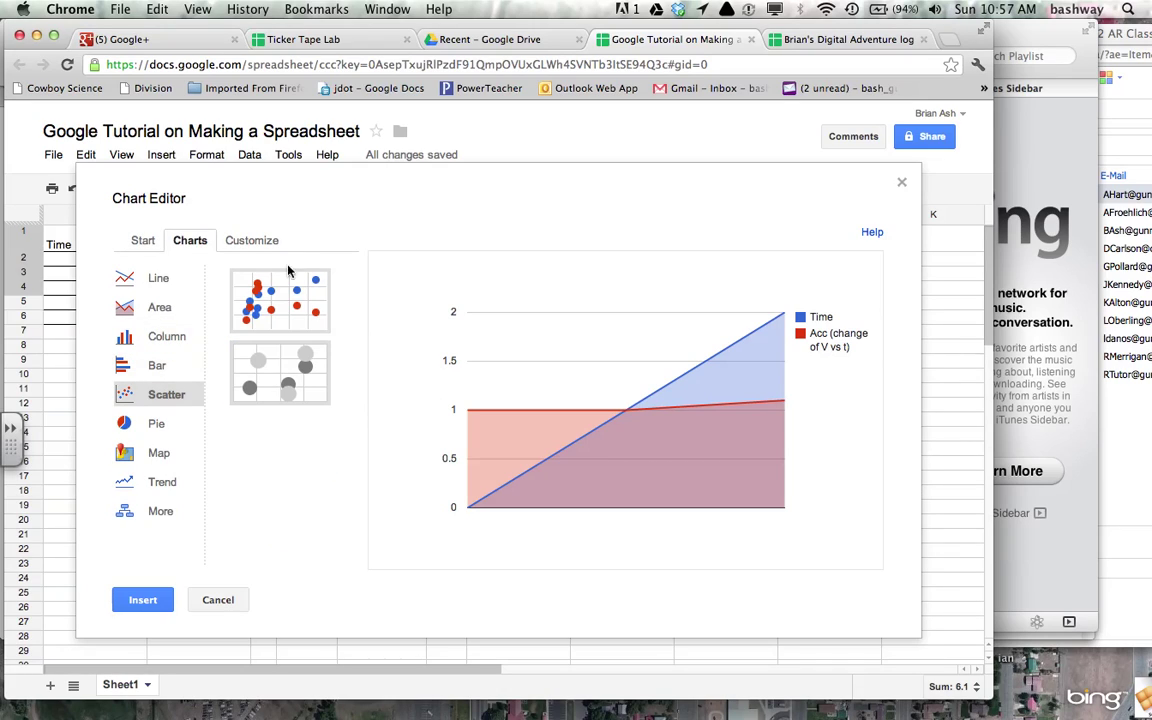
left_click(283, 298)
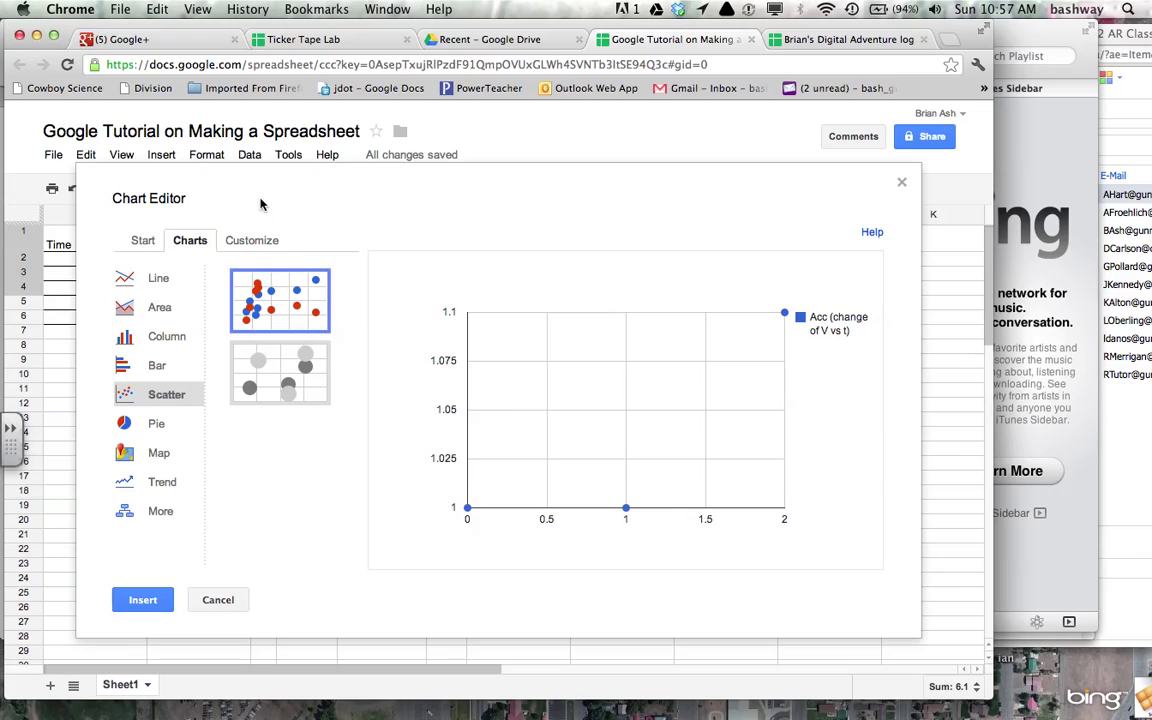
left_click(251, 241)
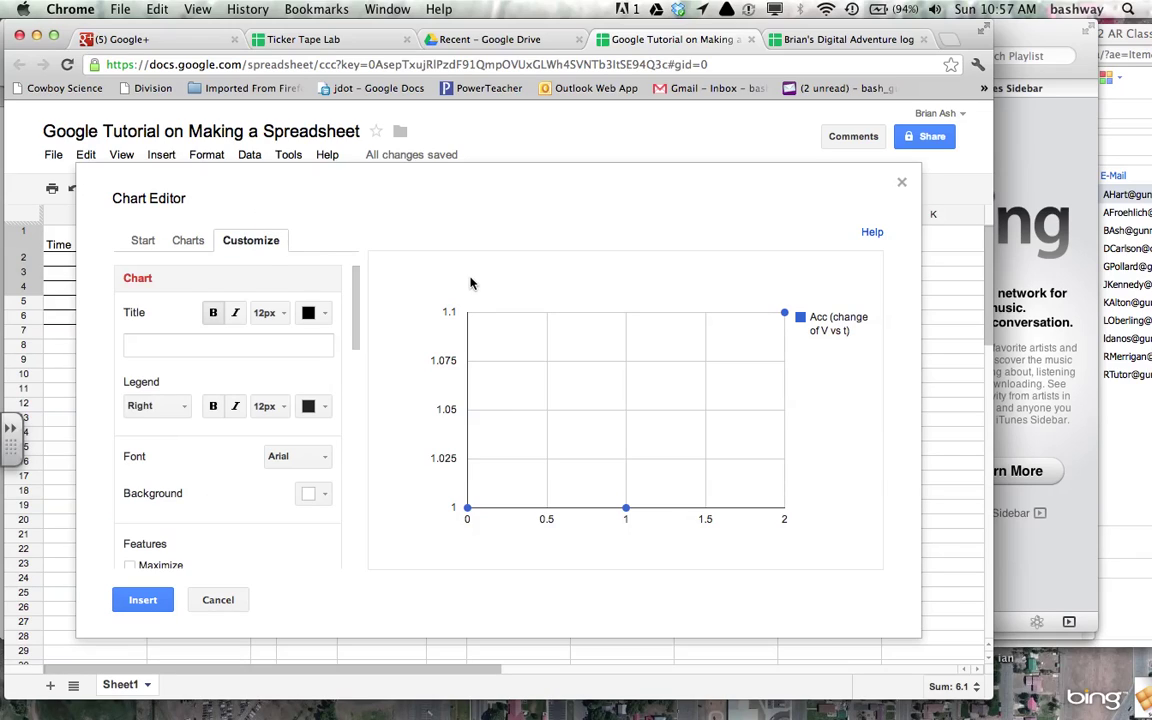
Title the scatter chart 'Acc vs time' and insert it onto the sheet.
left_click(249, 350)
type("Acs")
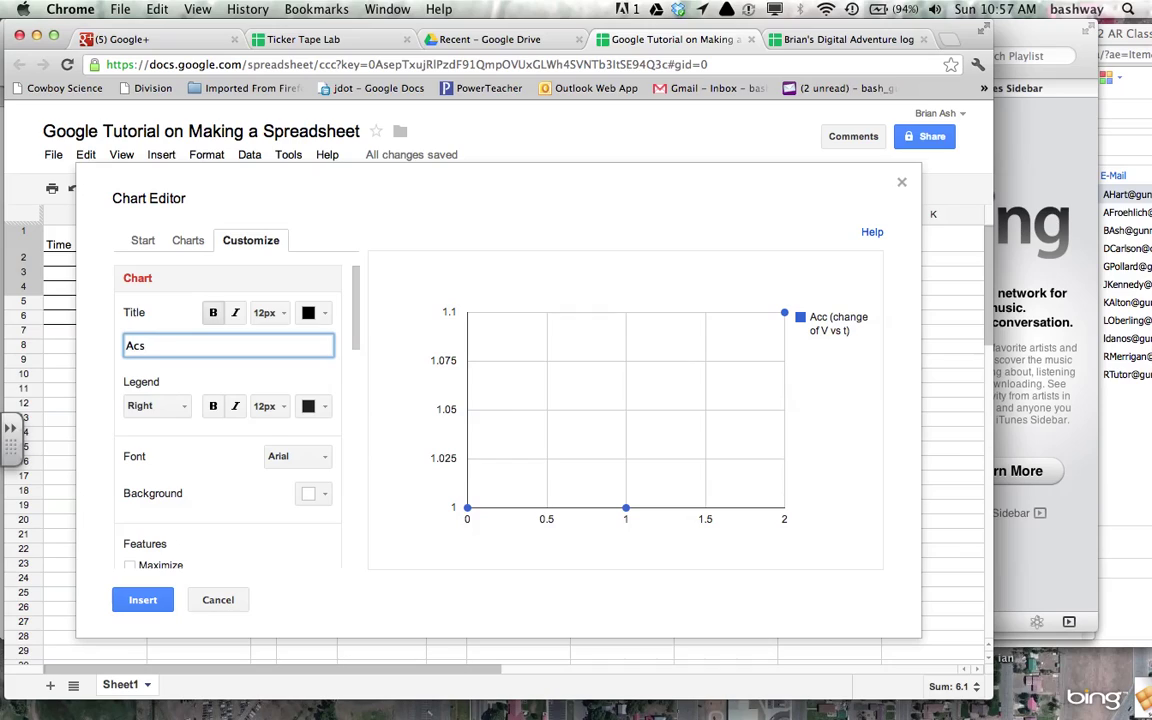
key("BackSpace")
type("c vs time")
key("Tab")
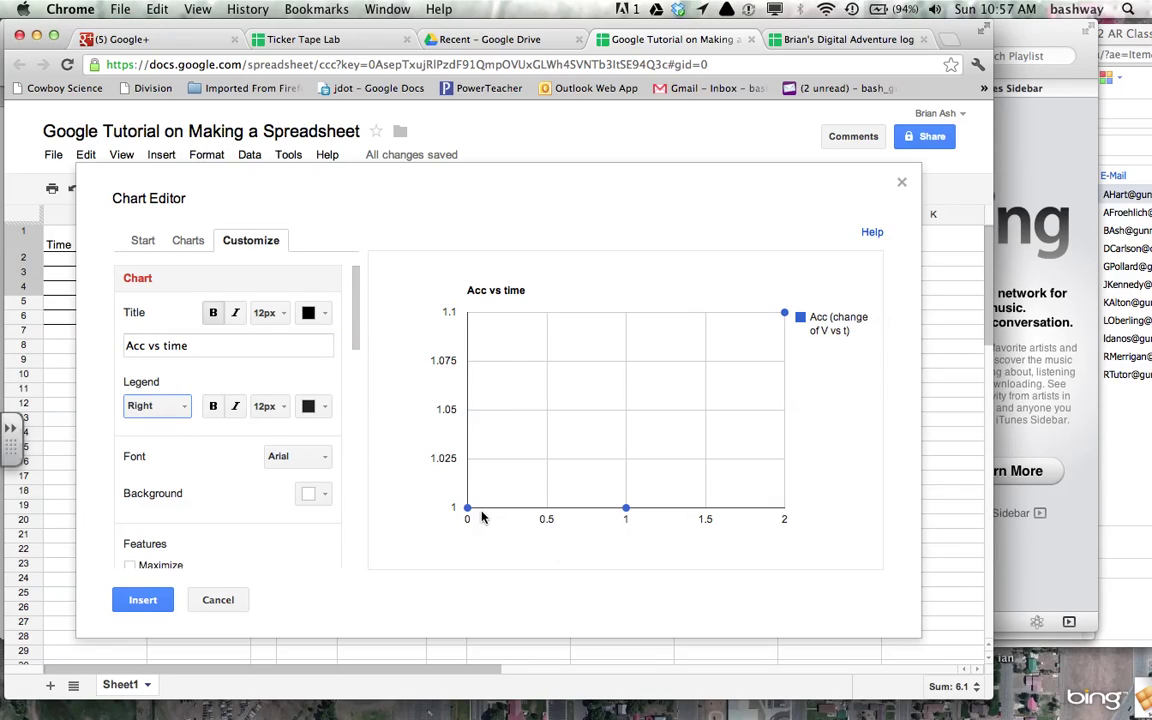
left_click(150, 599)
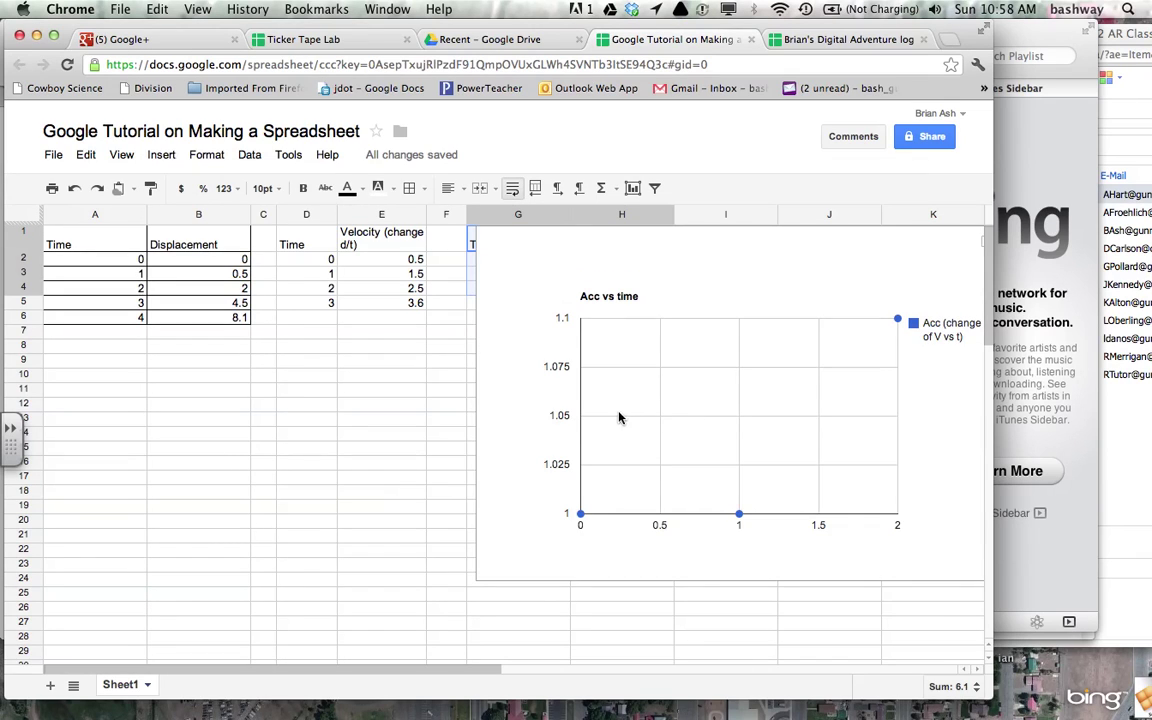
Drag the Acc vs time chart left so the Time, Velocity and Acc headings show.
left_click_drag(648, 257, 478, 257)
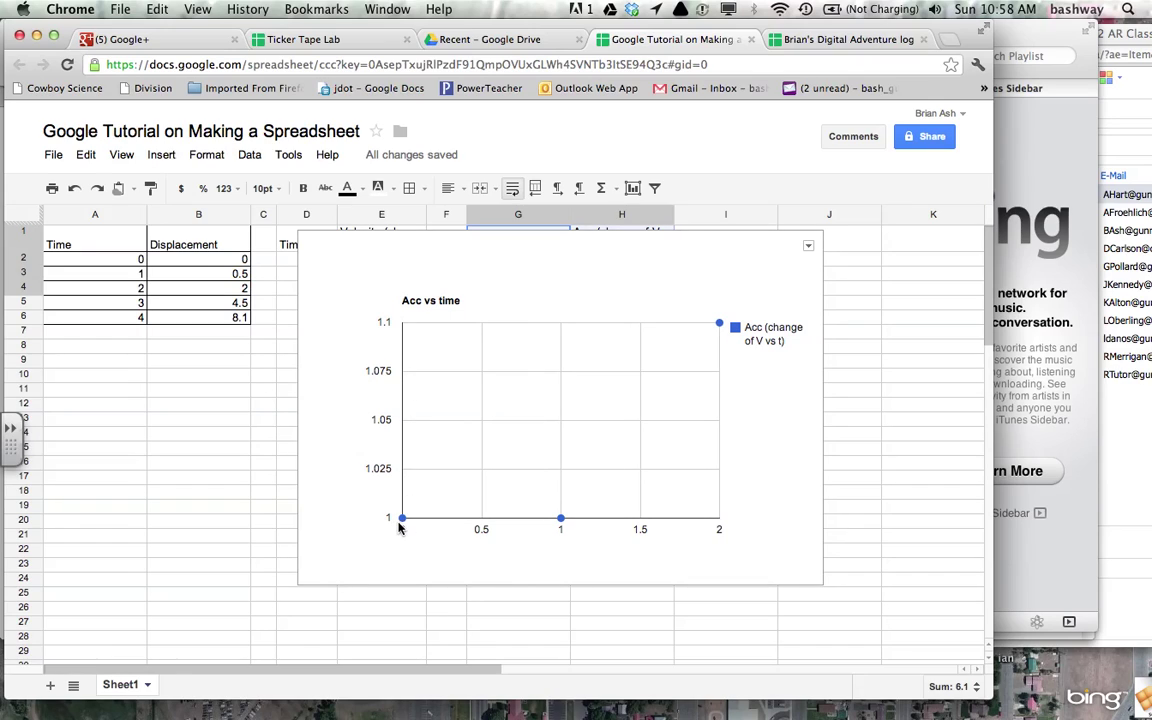
mouse_move(402, 522)
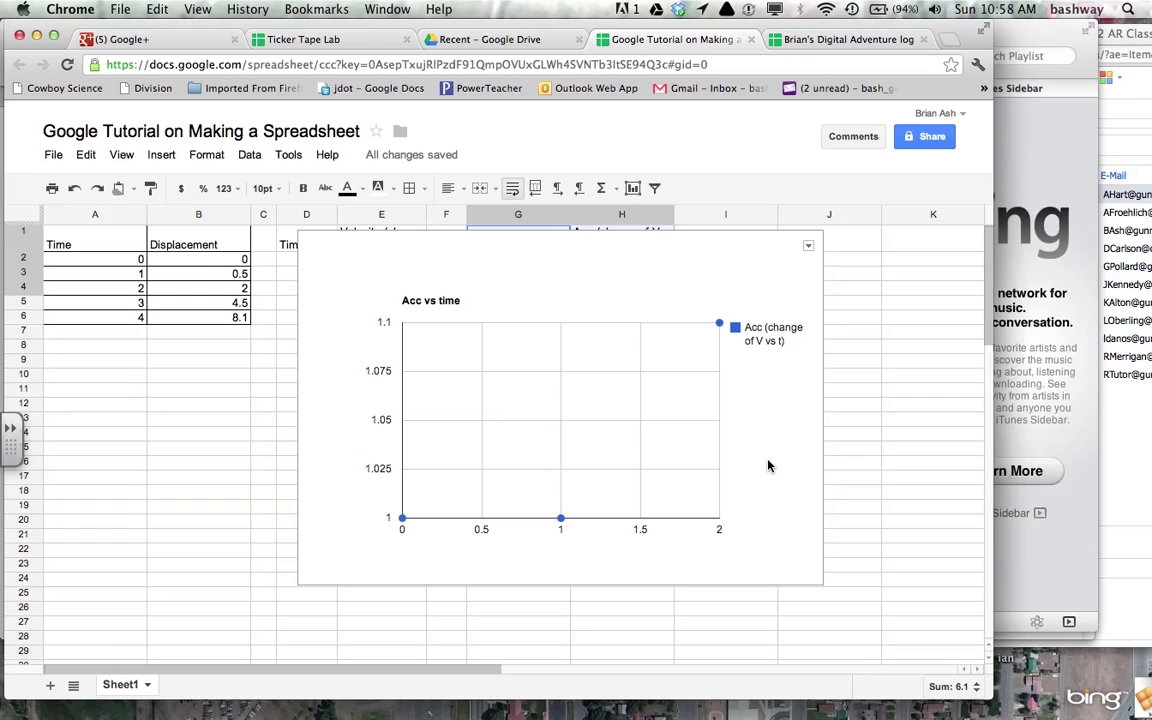
left_click(222, 478)
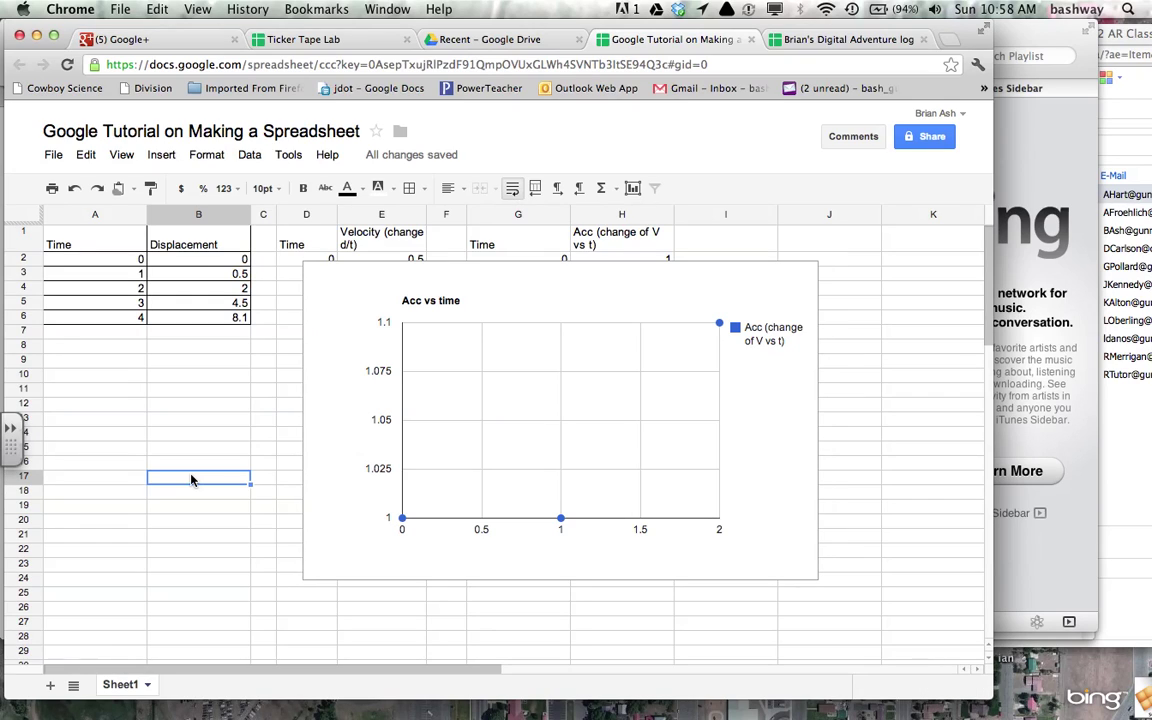
left_click(53, 156)
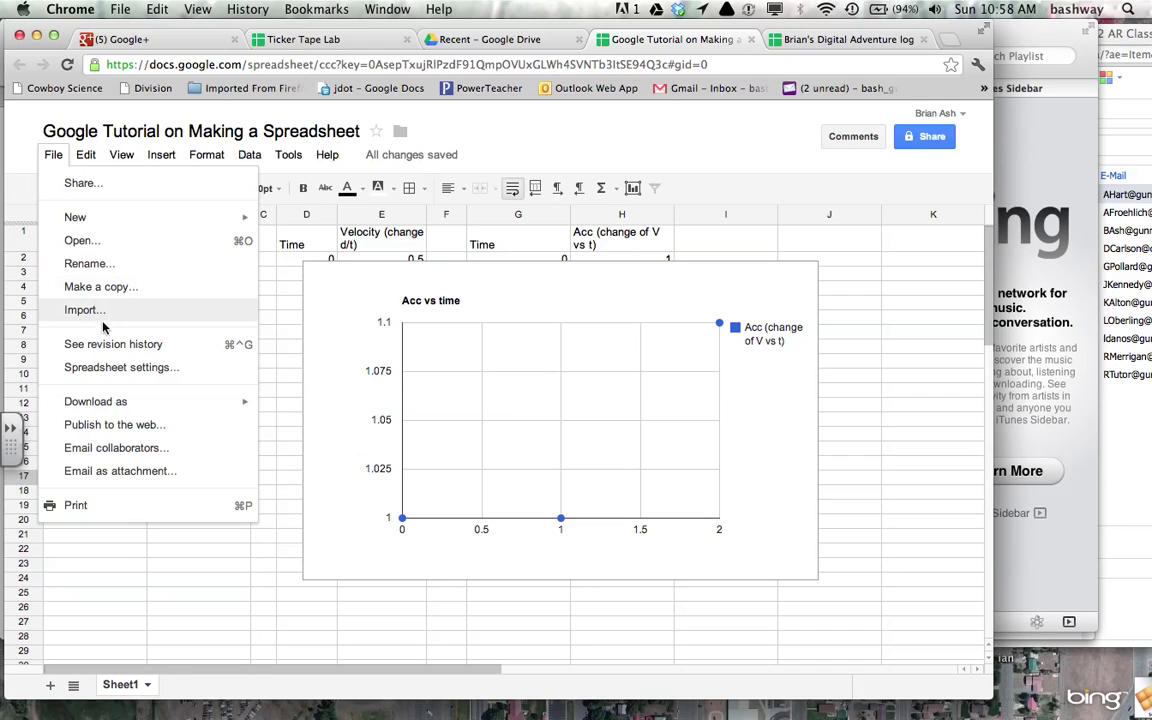
Look over the File > Download as formats, then close the menu without downloading.
mouse_move(116, 401)
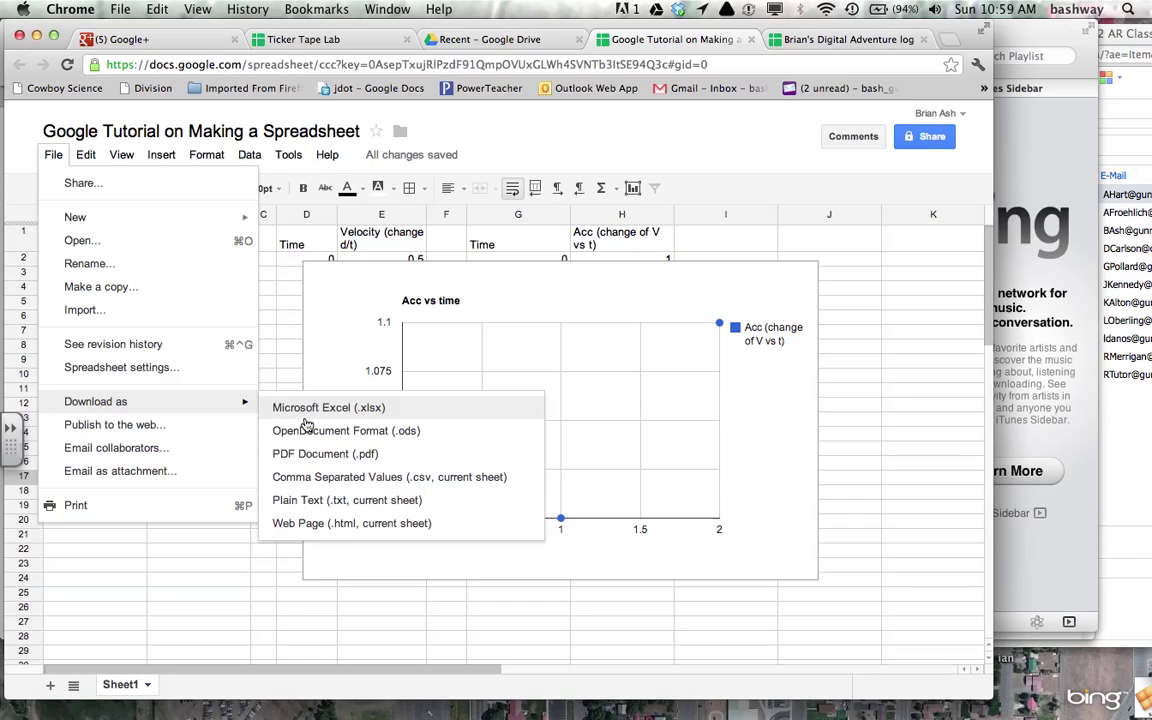
left_click(288, 367)
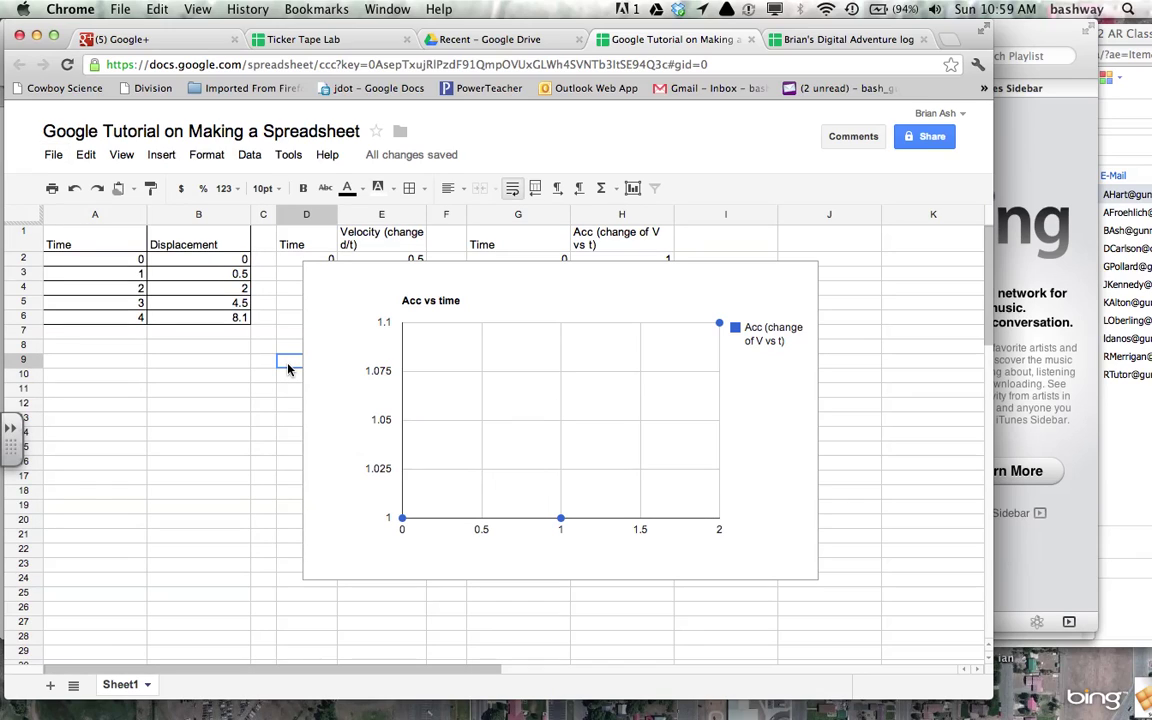